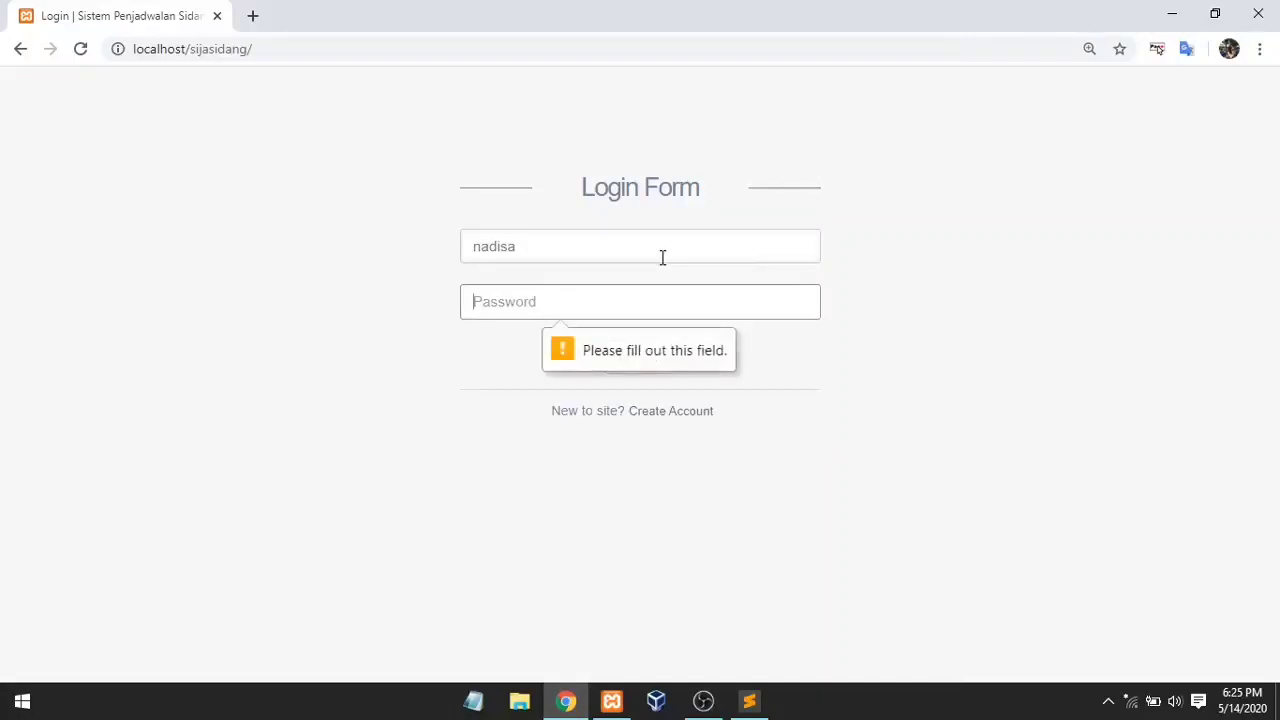
Step: Enter the student account's username in the login form
type("nadisa")
key("Return")
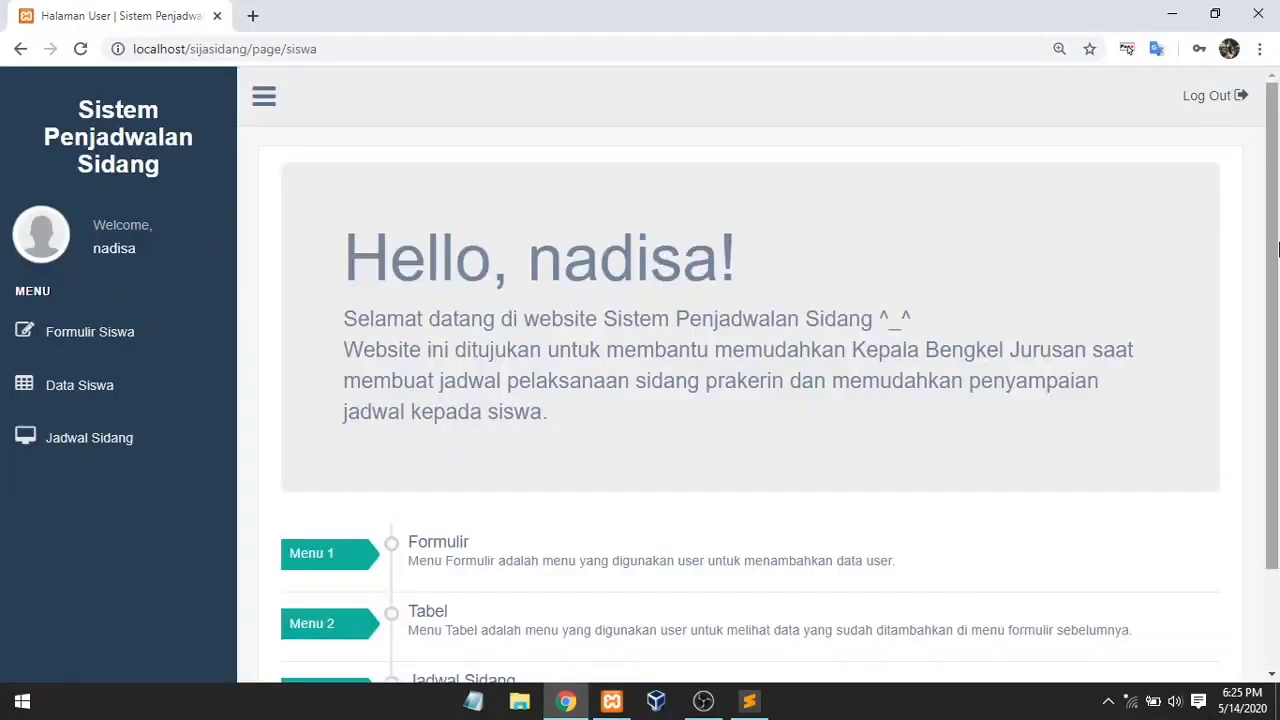
Step: Scroll down the student dashboard and open Menu 1, the Formulir Siswa student form
scroll(1278, 248, "down", 2)
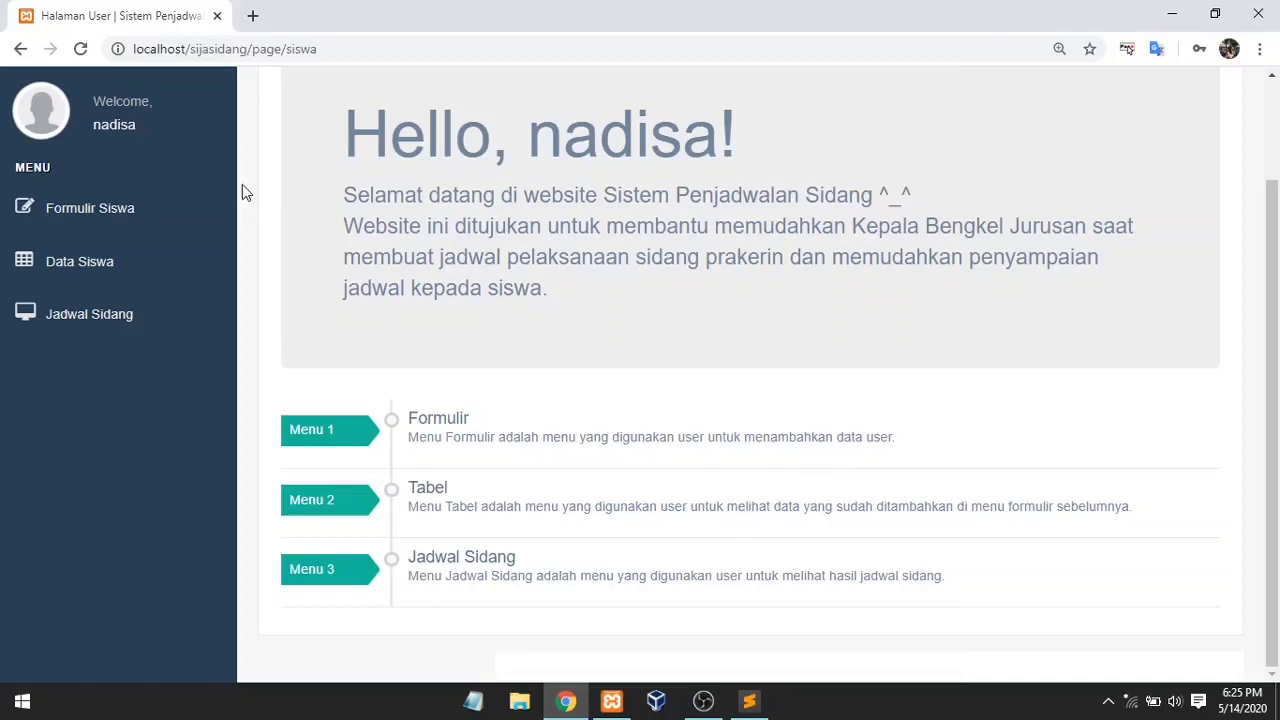
left_click(354, 443)
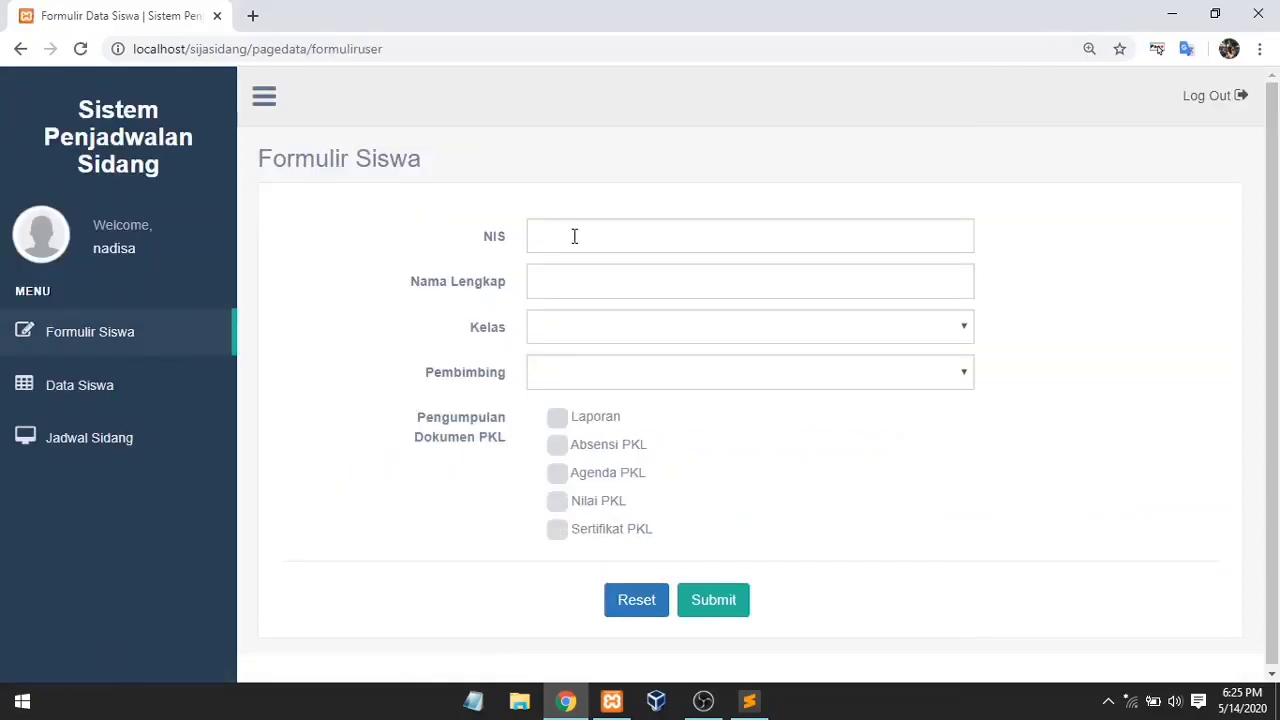
left_click(574, 236)
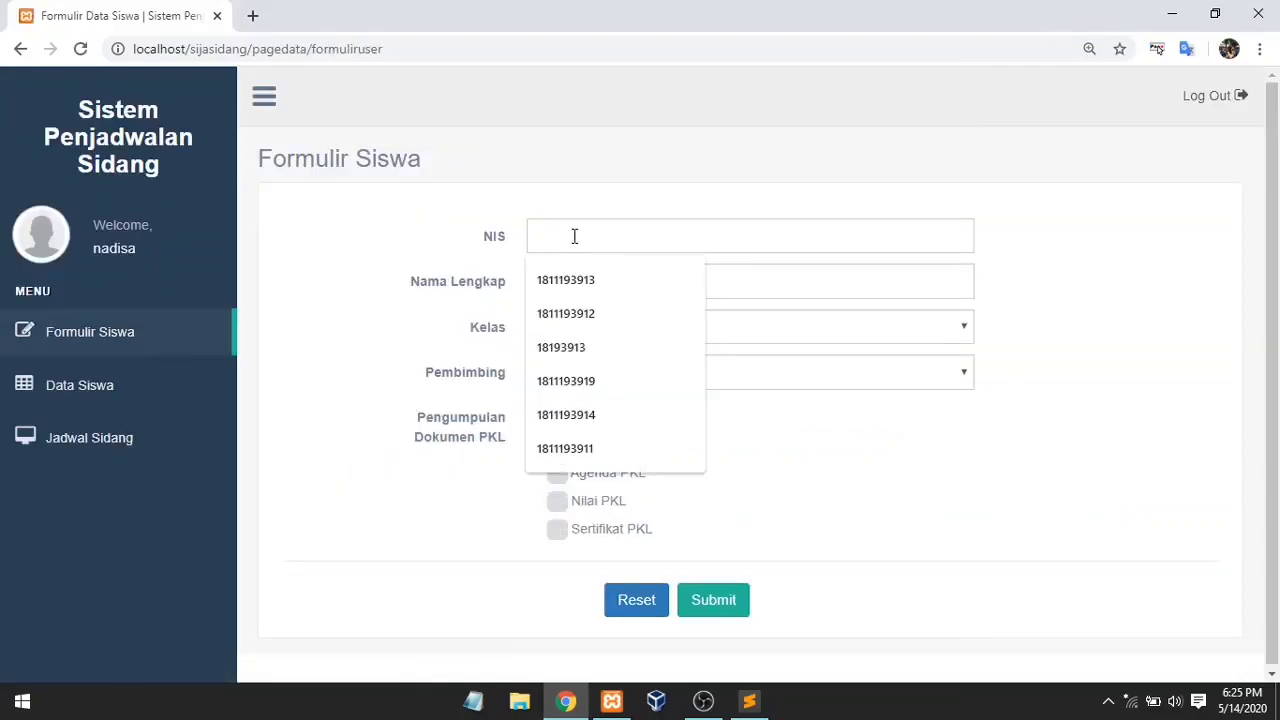
type("1811")
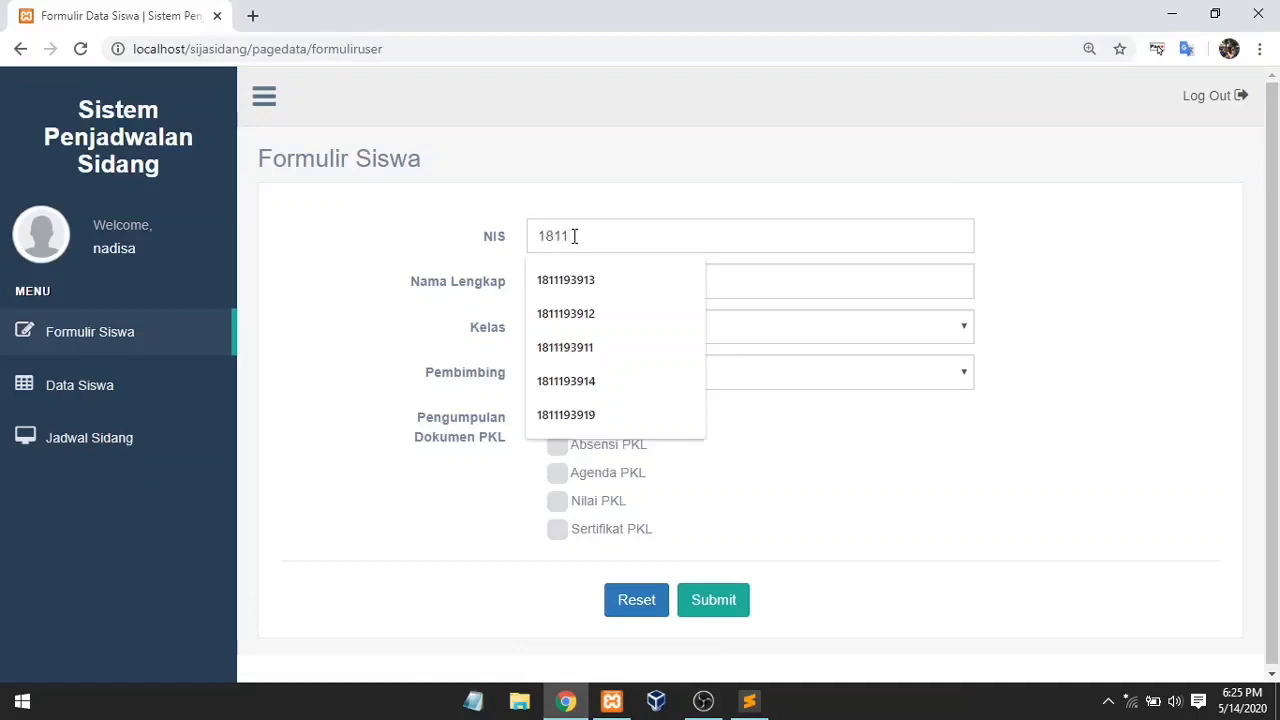
type("13913")
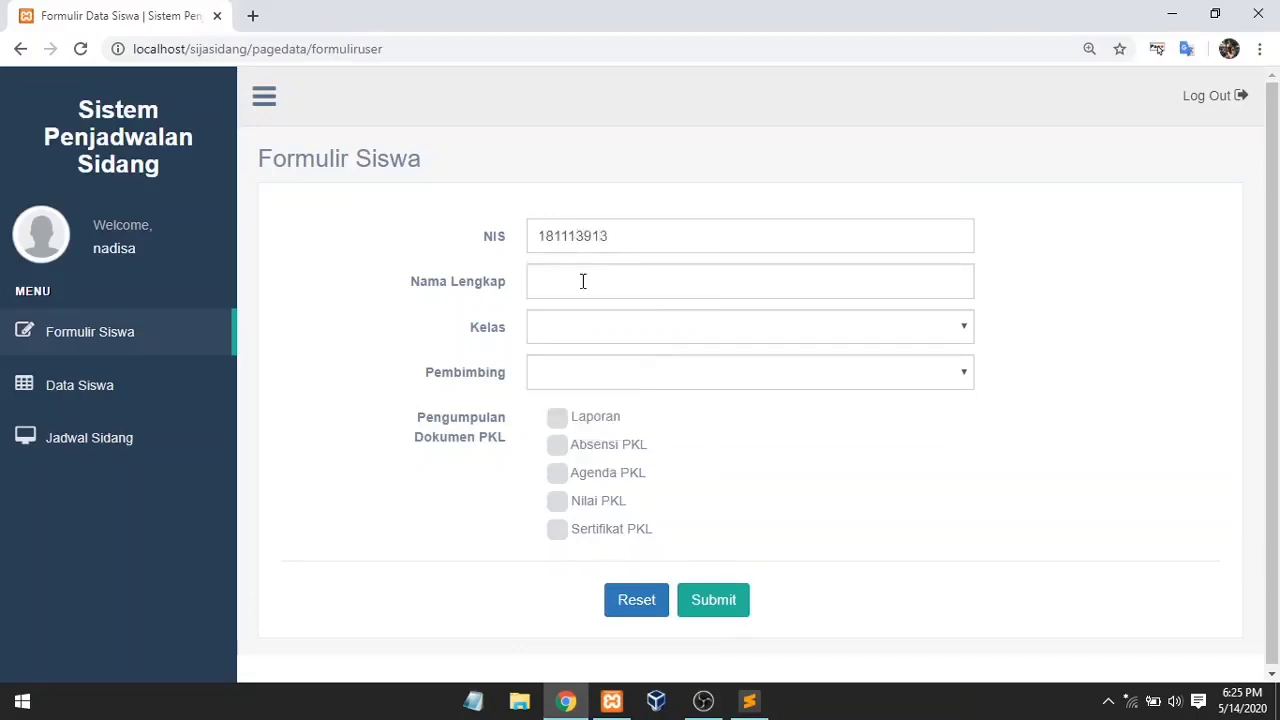
left_click(583, 281)
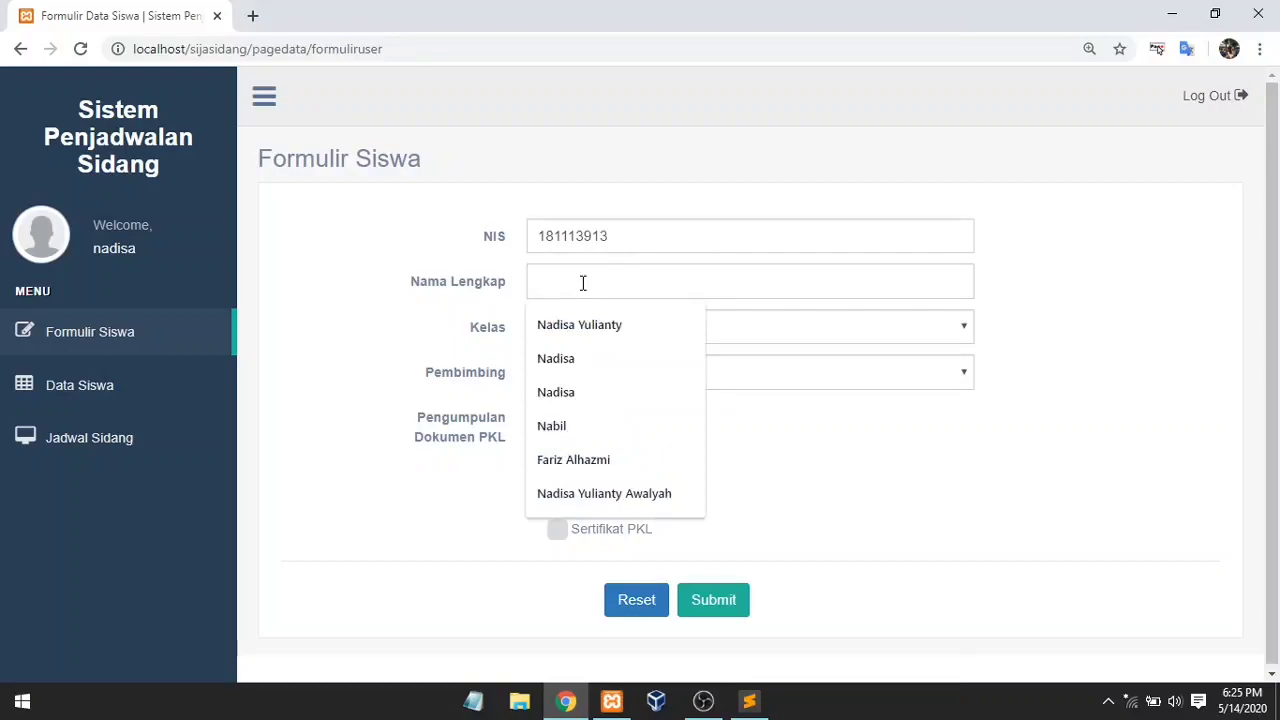
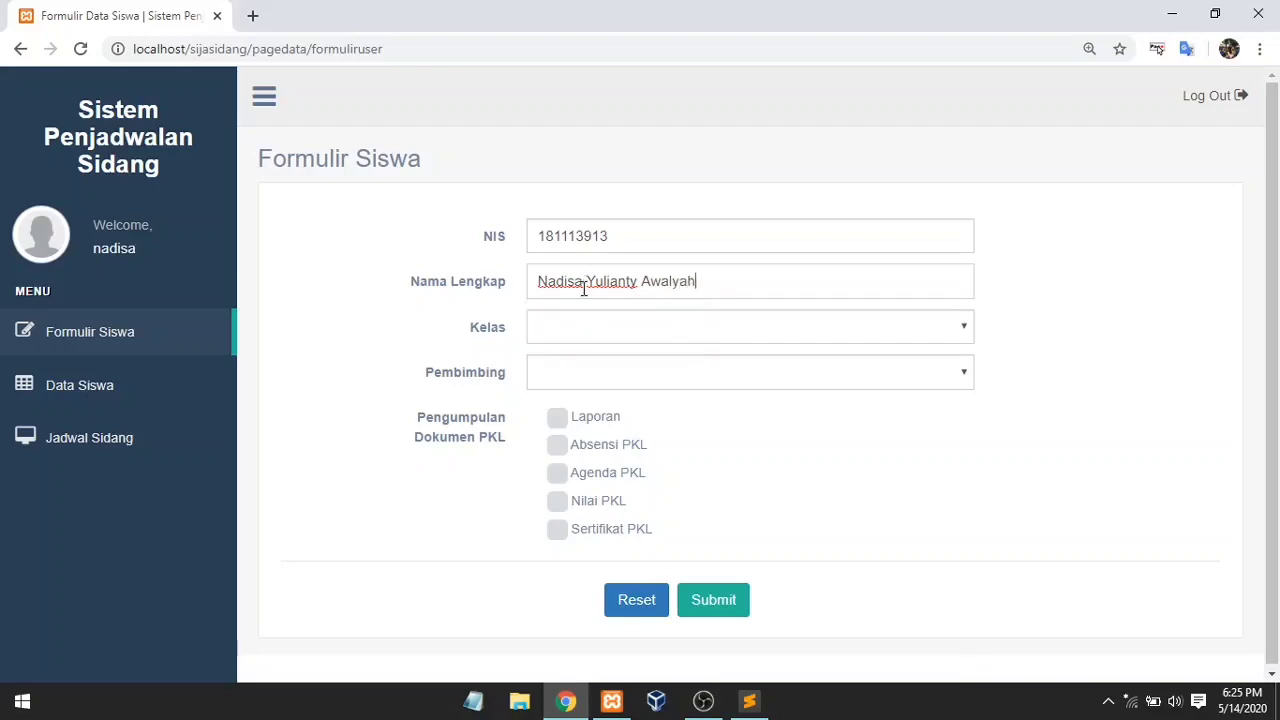
left_click(594, 340)
left_click(594, 372)
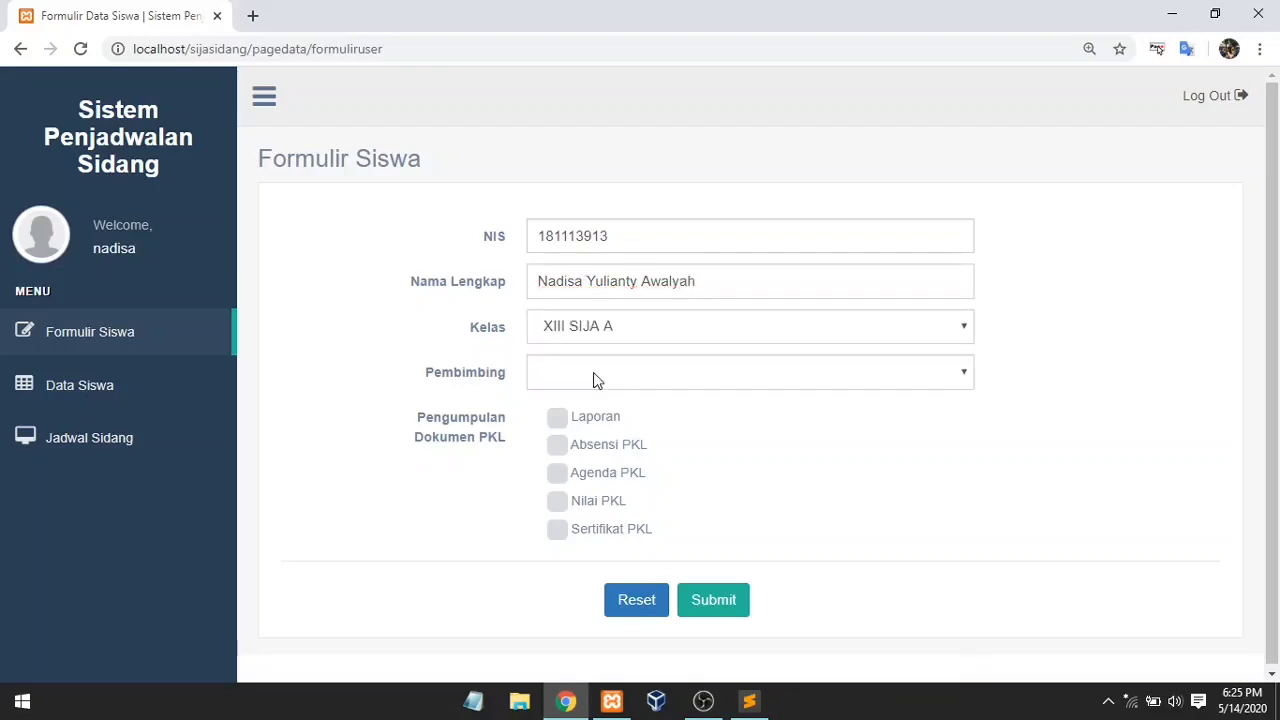
left_click(601, 375)
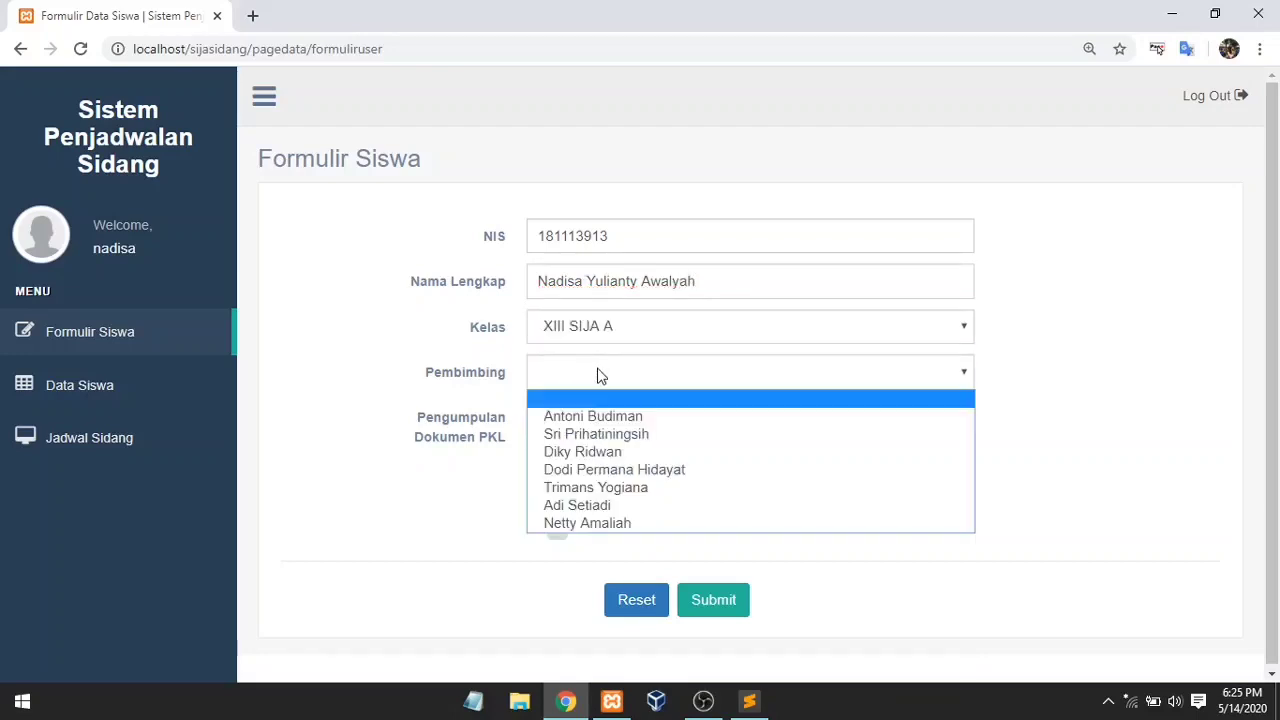
left_click(595, 434)
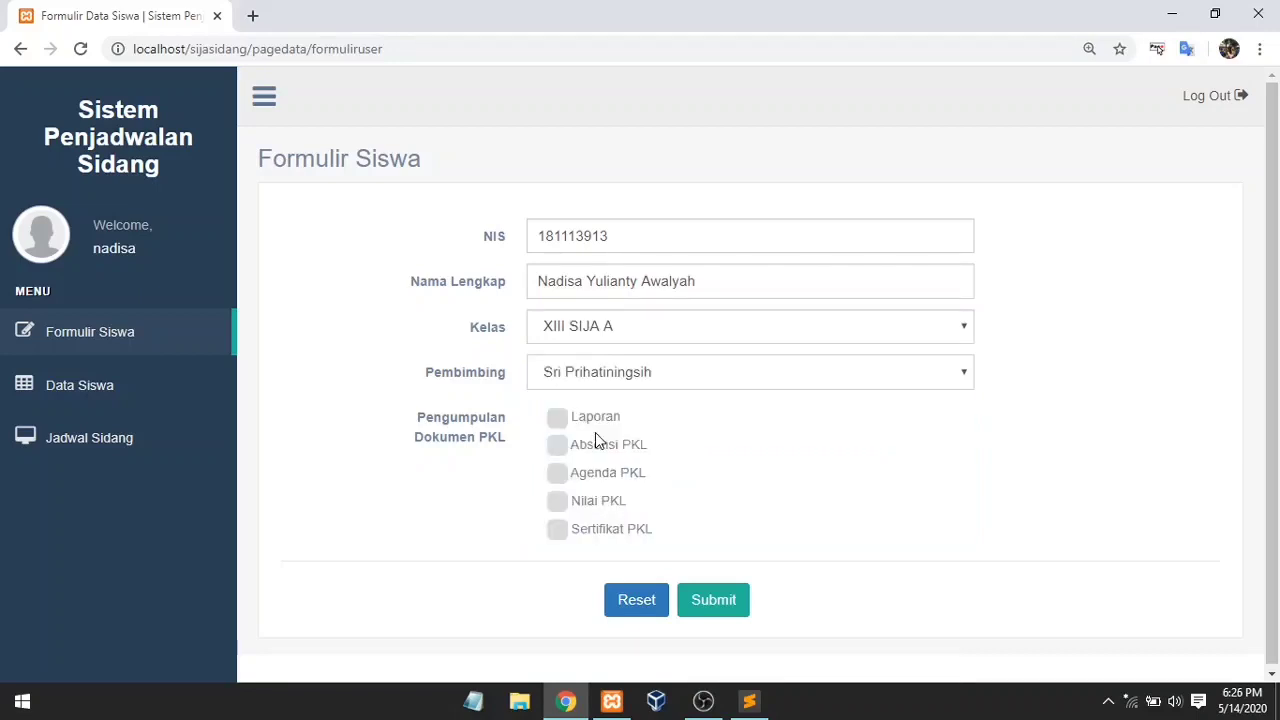
Step: Tick Laporan, Absensi, Agenda, Nilai and Sertifikat PKL, then submit the form
left_click(558, 420)
left_click(557, 447)
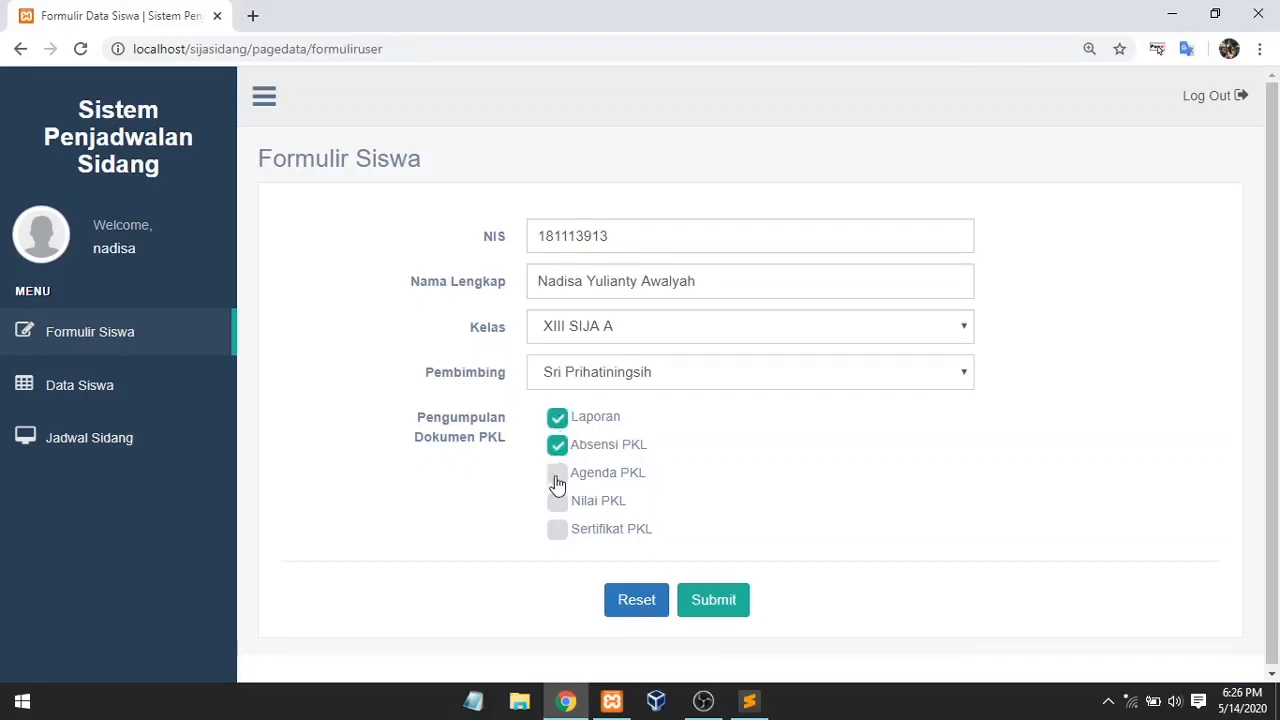
left_click(557, 477)
left_click(557, 503)
left_click(558, 532)
left_click(697, 598)
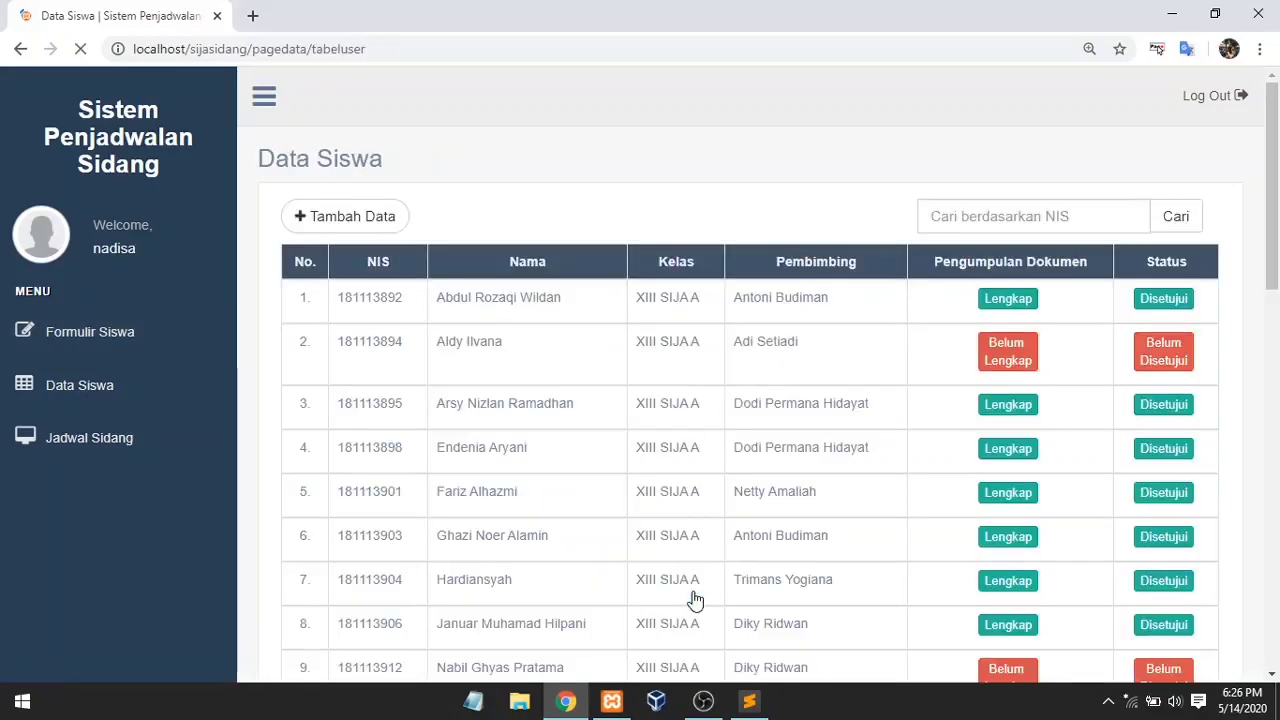
Step: Scroll the Data Siswa table to new row 10 (Lengkap, Belum Diperiksa), then back to the top
left_click_drag(1274, 260, 1277, 373)
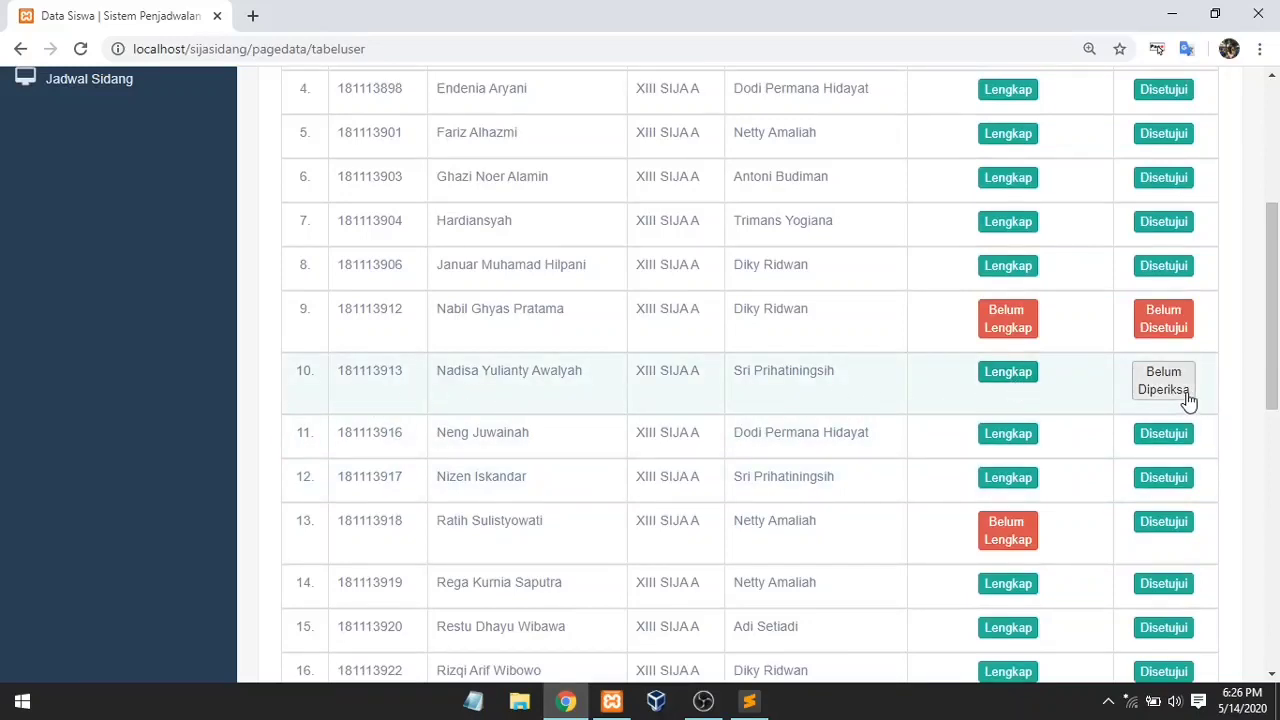
scroll(1278, 395, "up", 1)
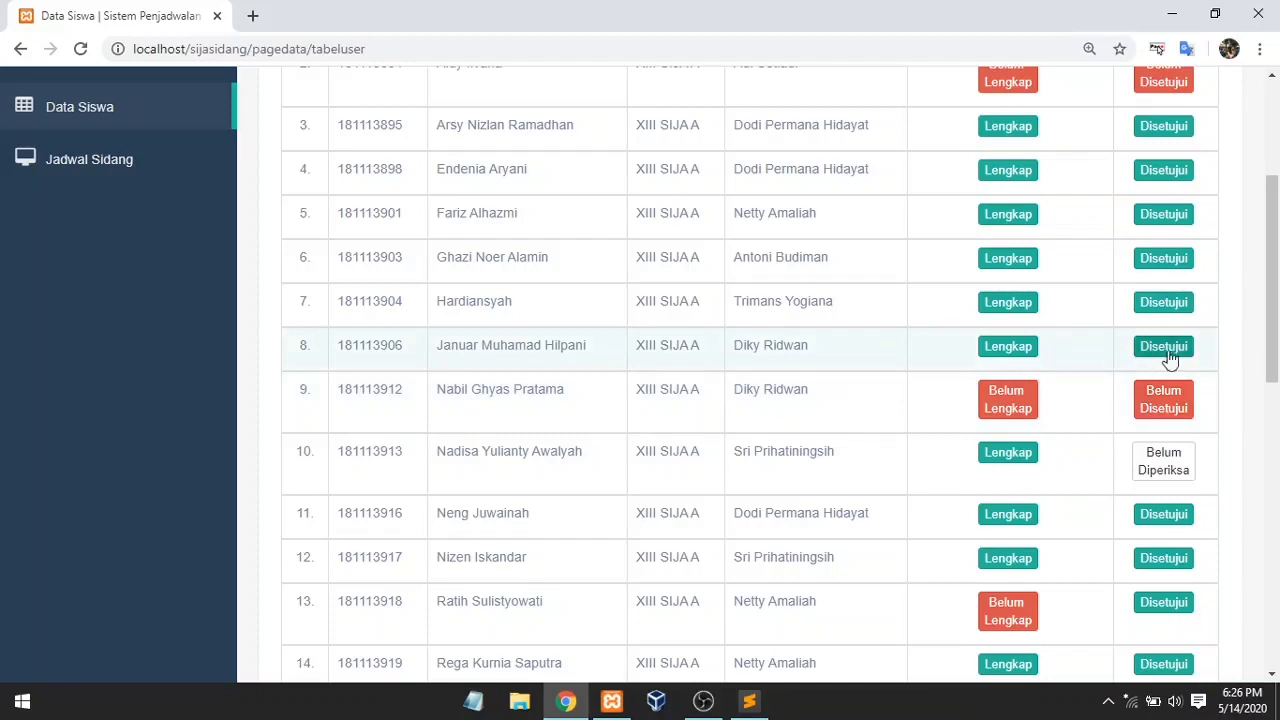
scroll(315, 286, "up", 3)
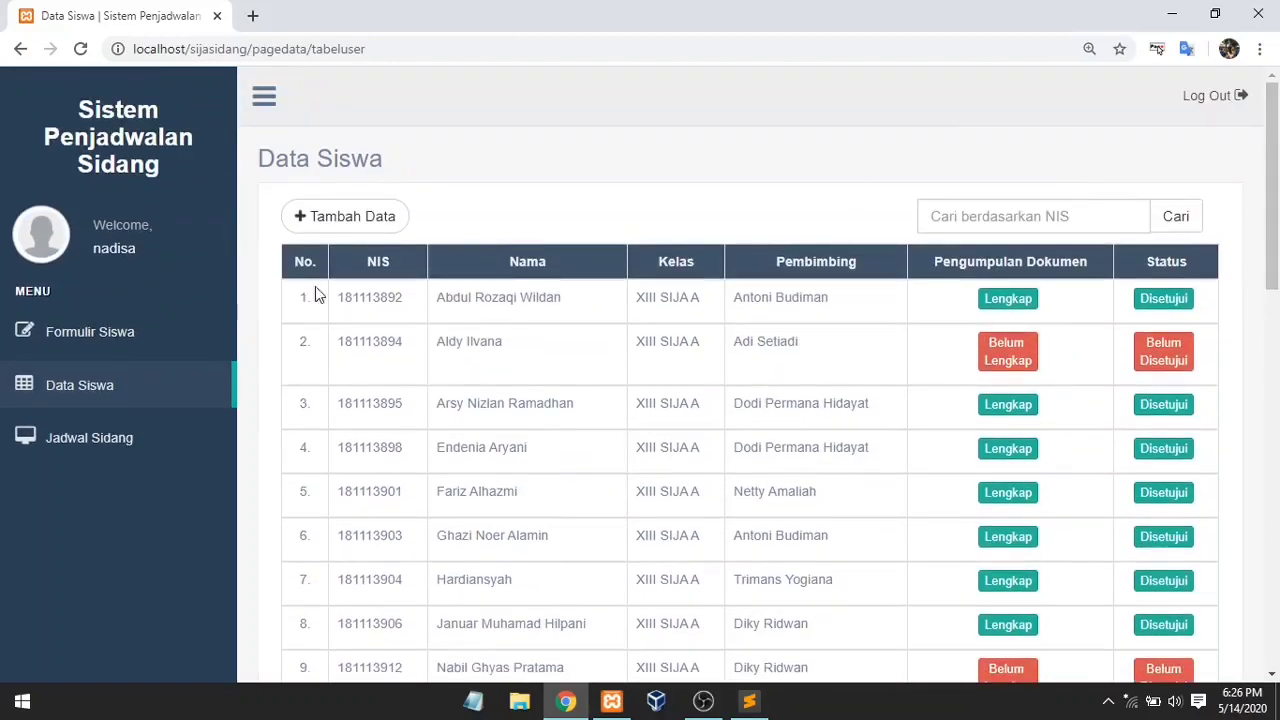
Step: Check the student's Jadwal Sidang page, then log out of the student account
left_click(105, 442)
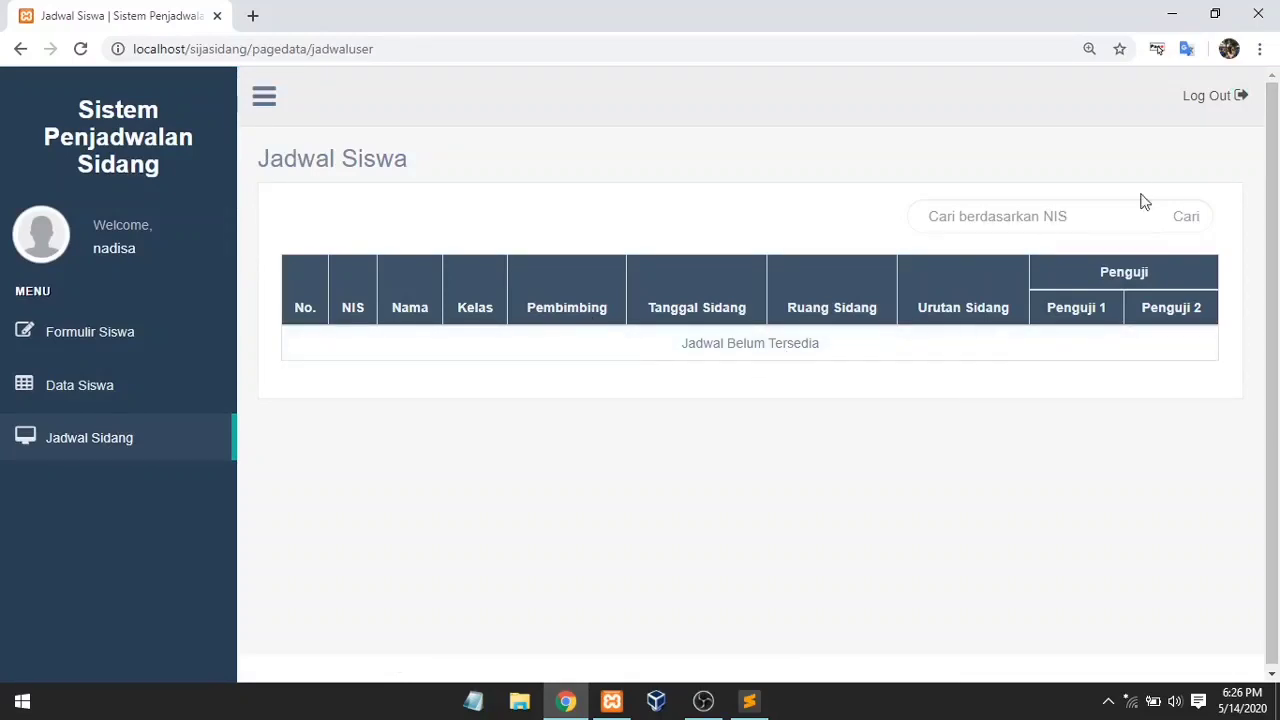
left_click(1214, 95)
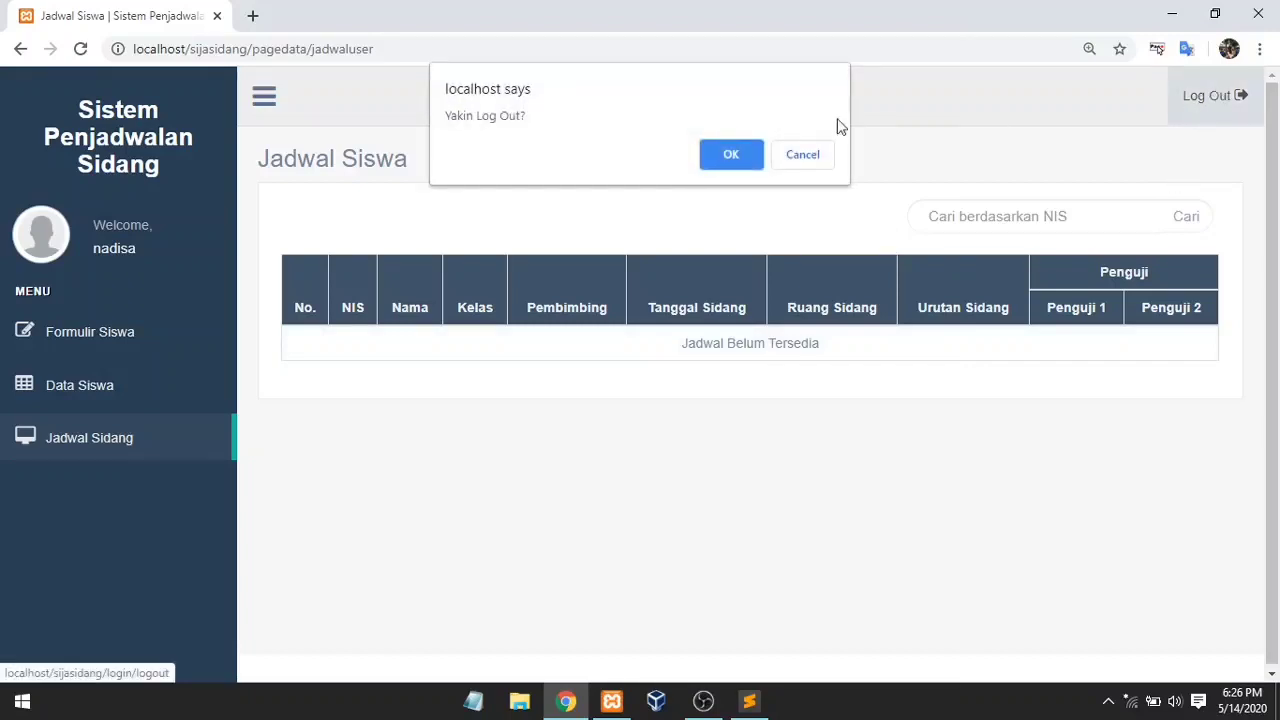
left_click(747, 155)
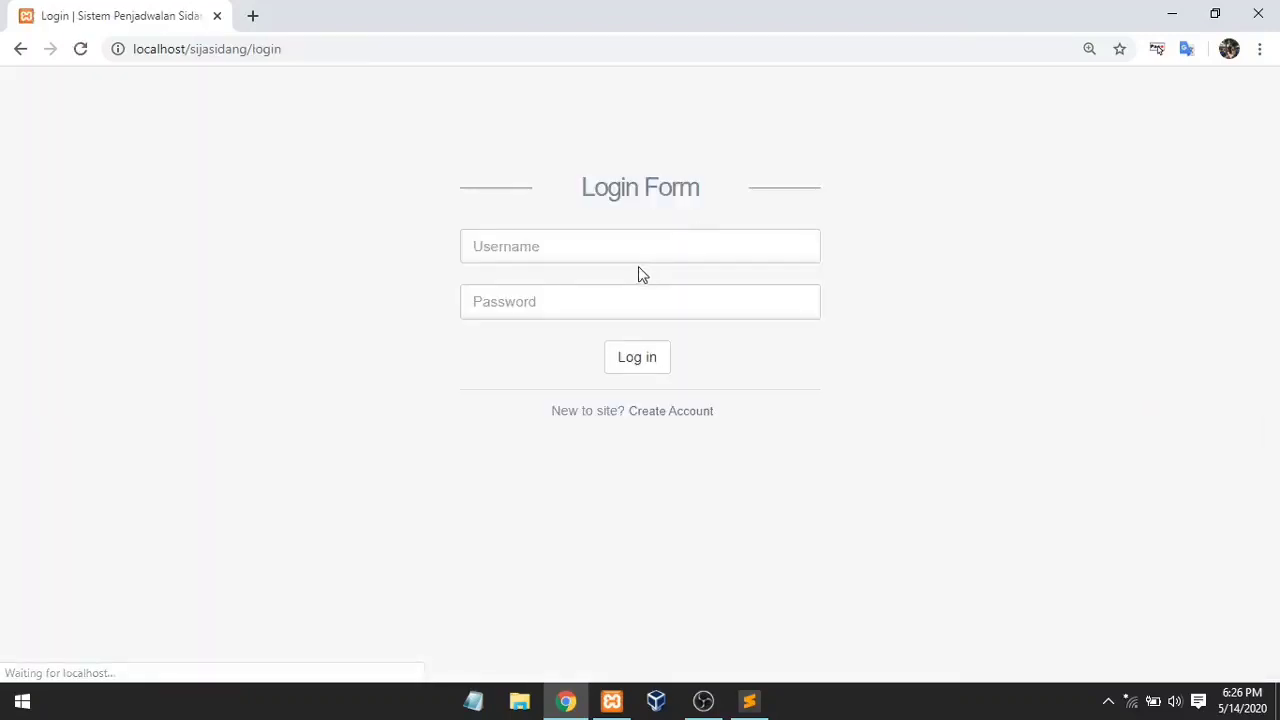
Step: Log in with the admin username and the admin password
left_click(643, 251)
type("aa")
key("BackSpace")
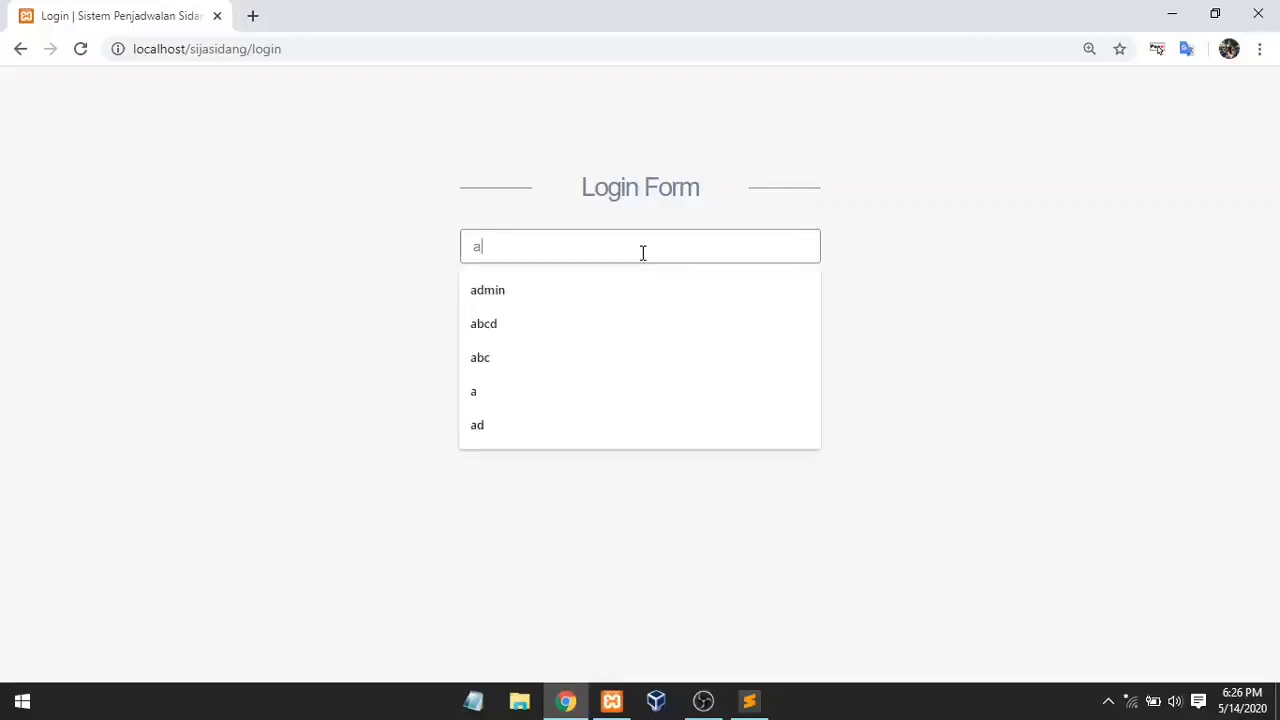
type("dmin")
key("Return")
type("admin")
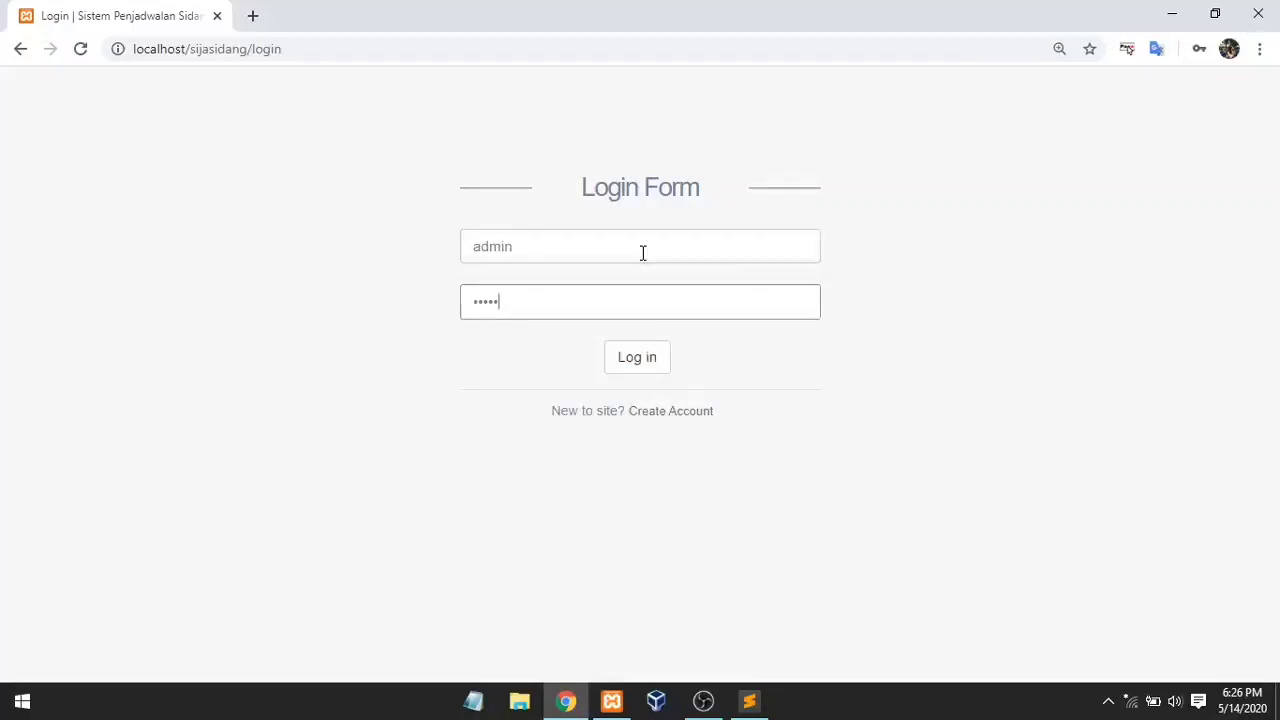
key("Return")
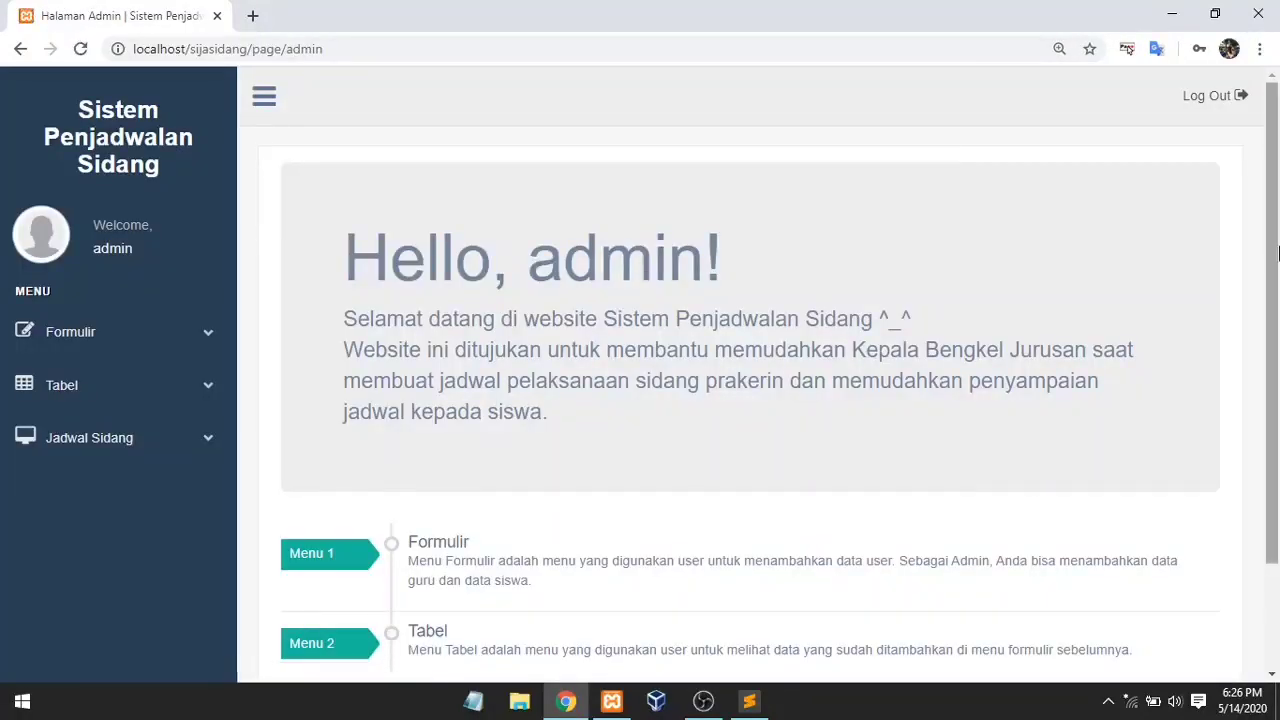
Step: Expand the Formulir, Tabel, Jadwal Sidang, Buat Jadwal and Lihat Jadwal sidebar menus
left_click_drag(1274, 258, 1276, 372)
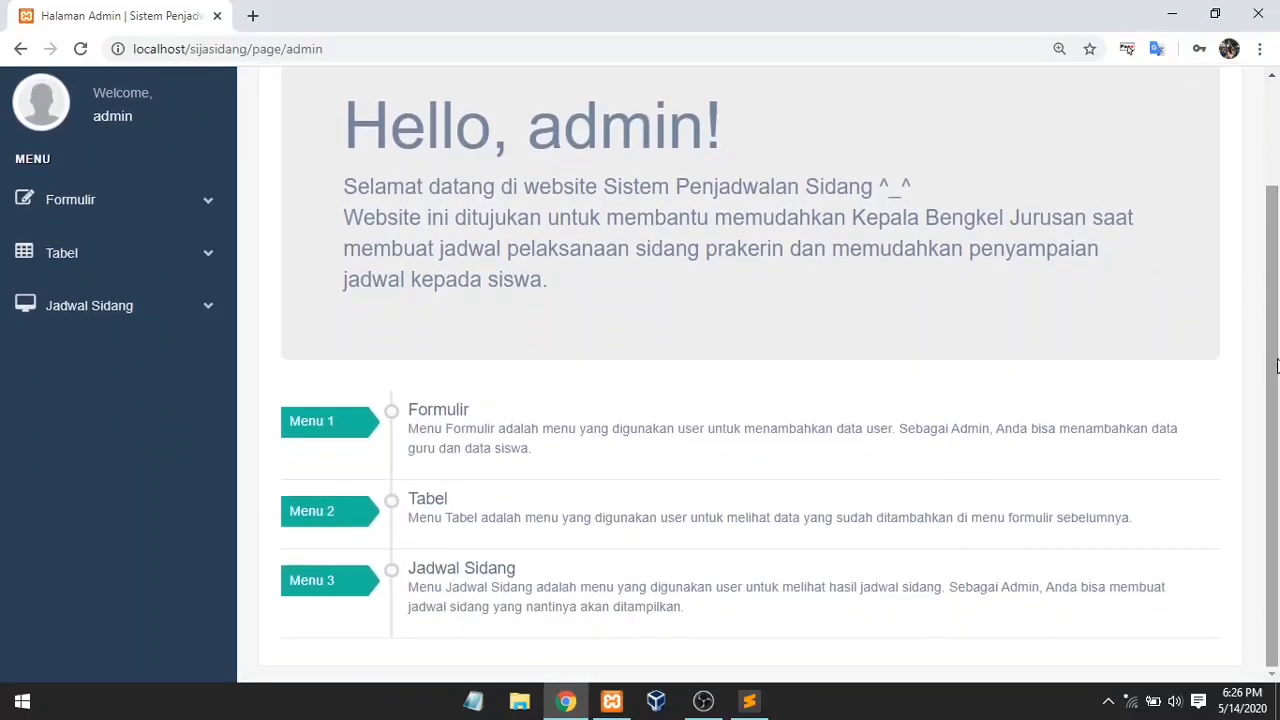
left_click(196, 205)
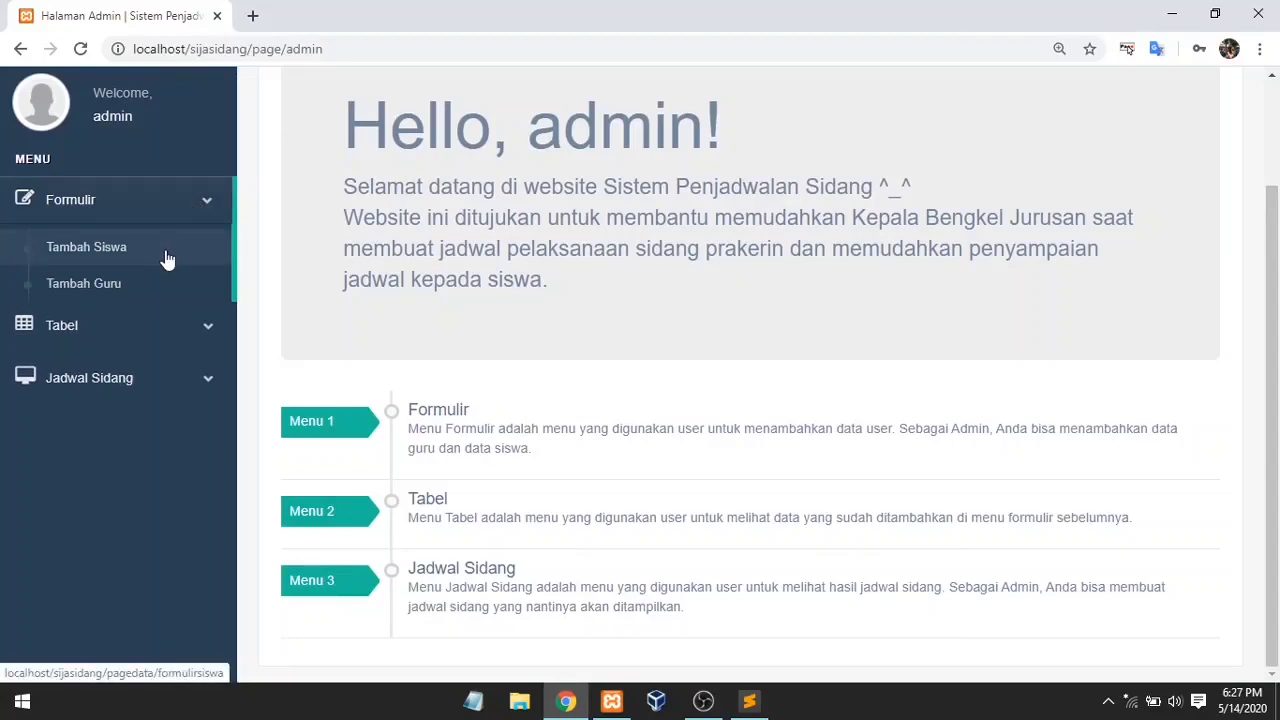
left_click(164, 328)
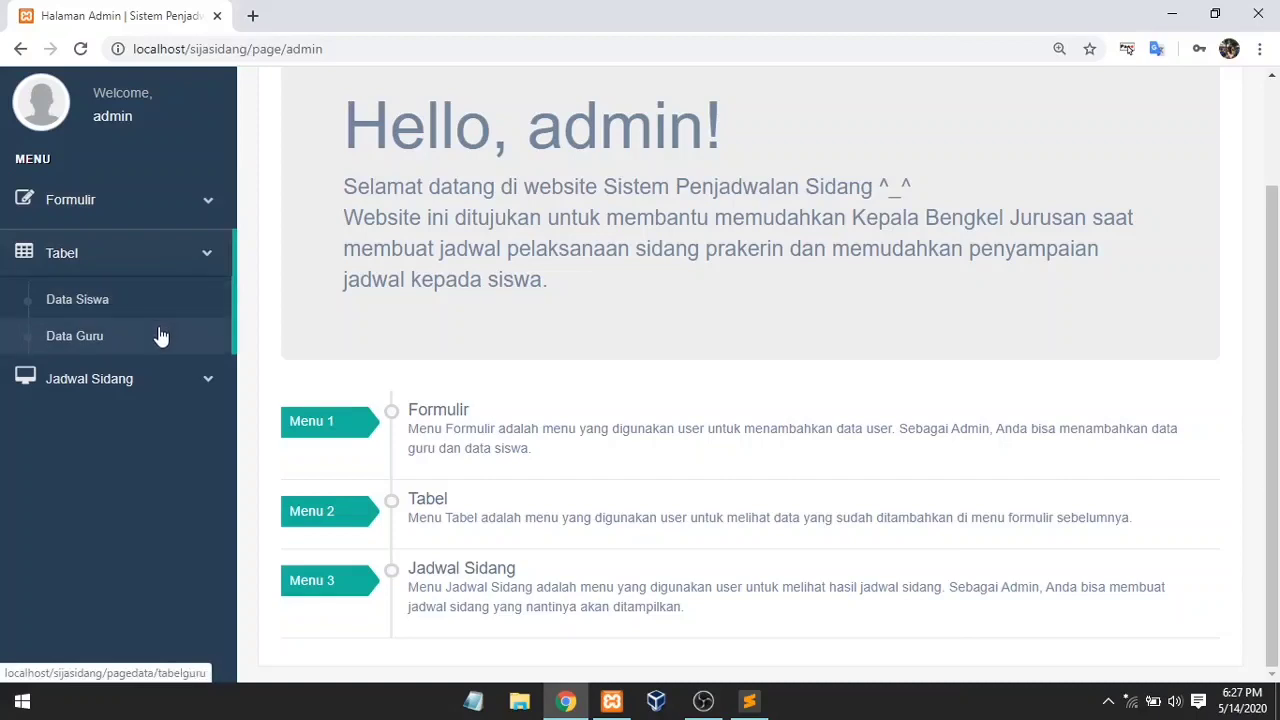
left_click(167, 382)
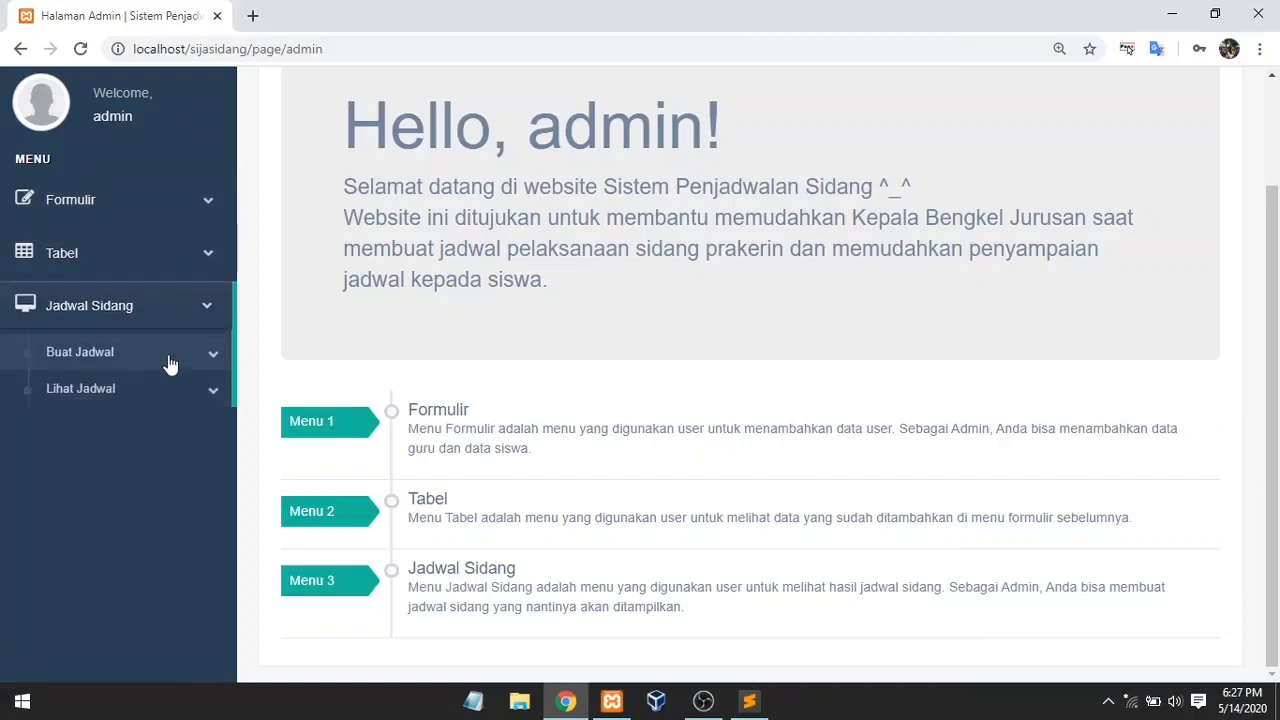
left_click(168, 365)
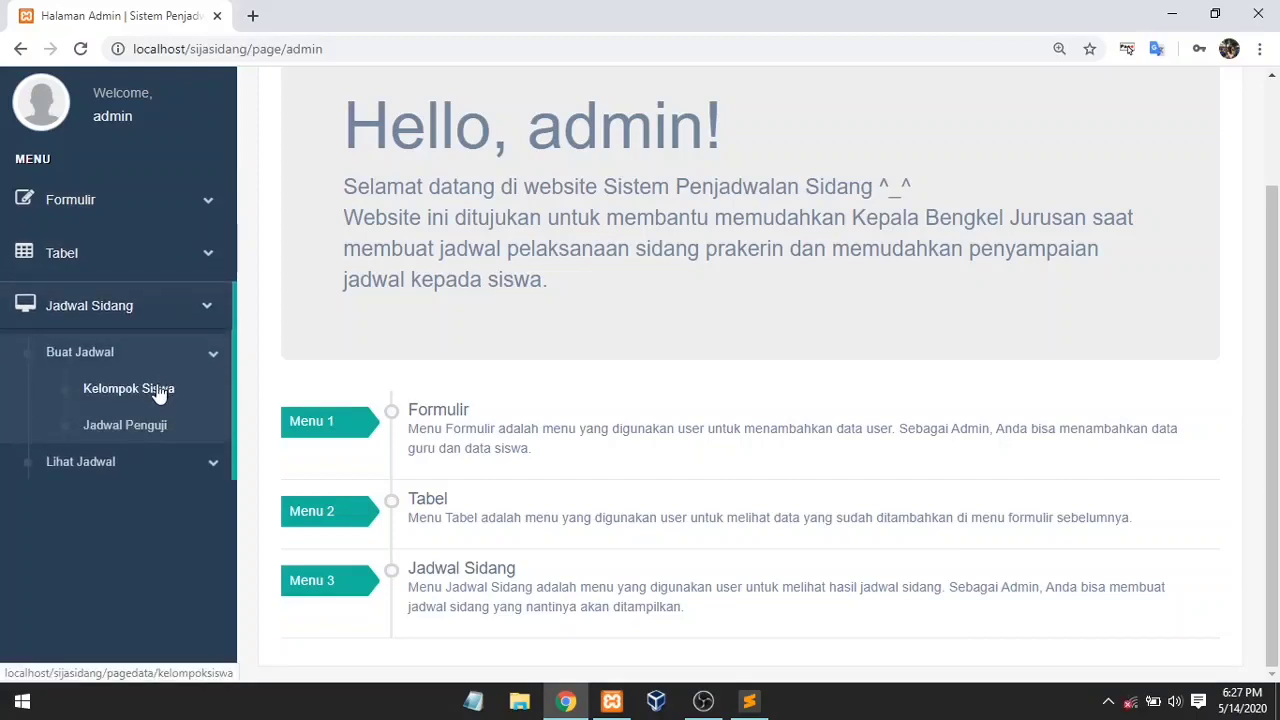
left_click(167, 465)
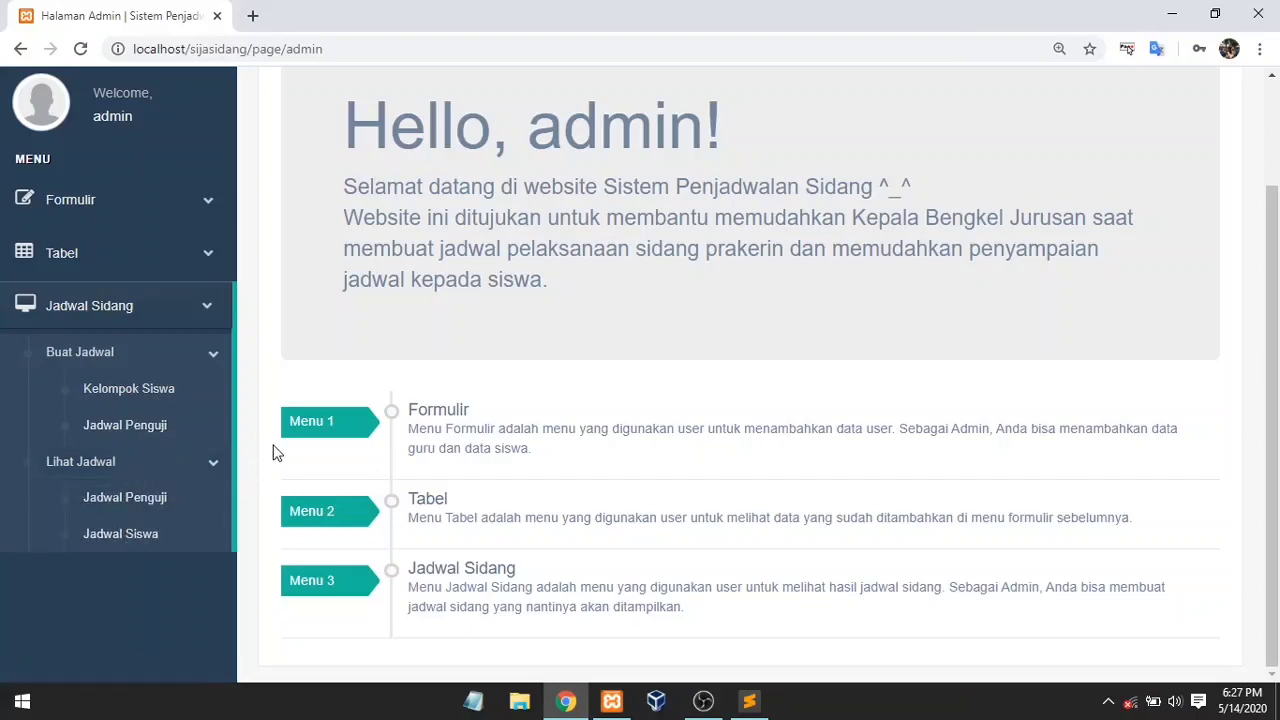
left_click(209, 203)
Step: Add a teacher on Formulir Guru with an autofilled NIP and the teacher's full name, and save it
left_click(171, 285)
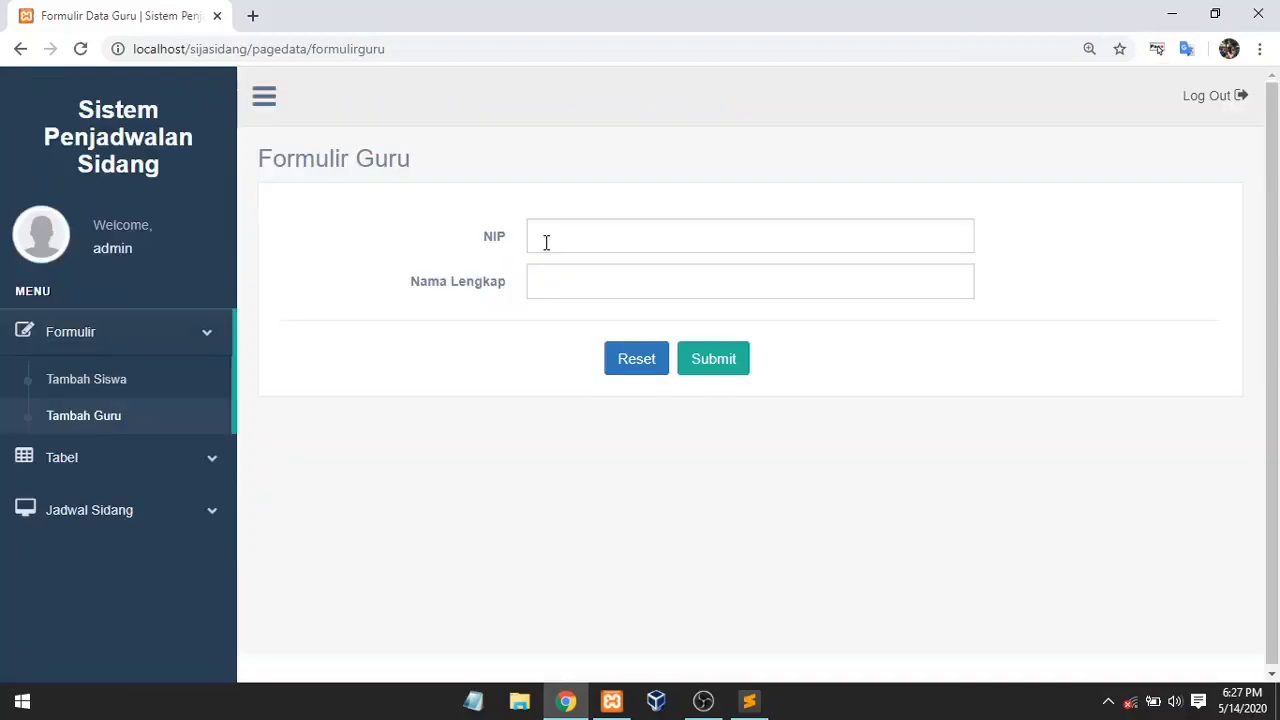
left_click(546, 240)
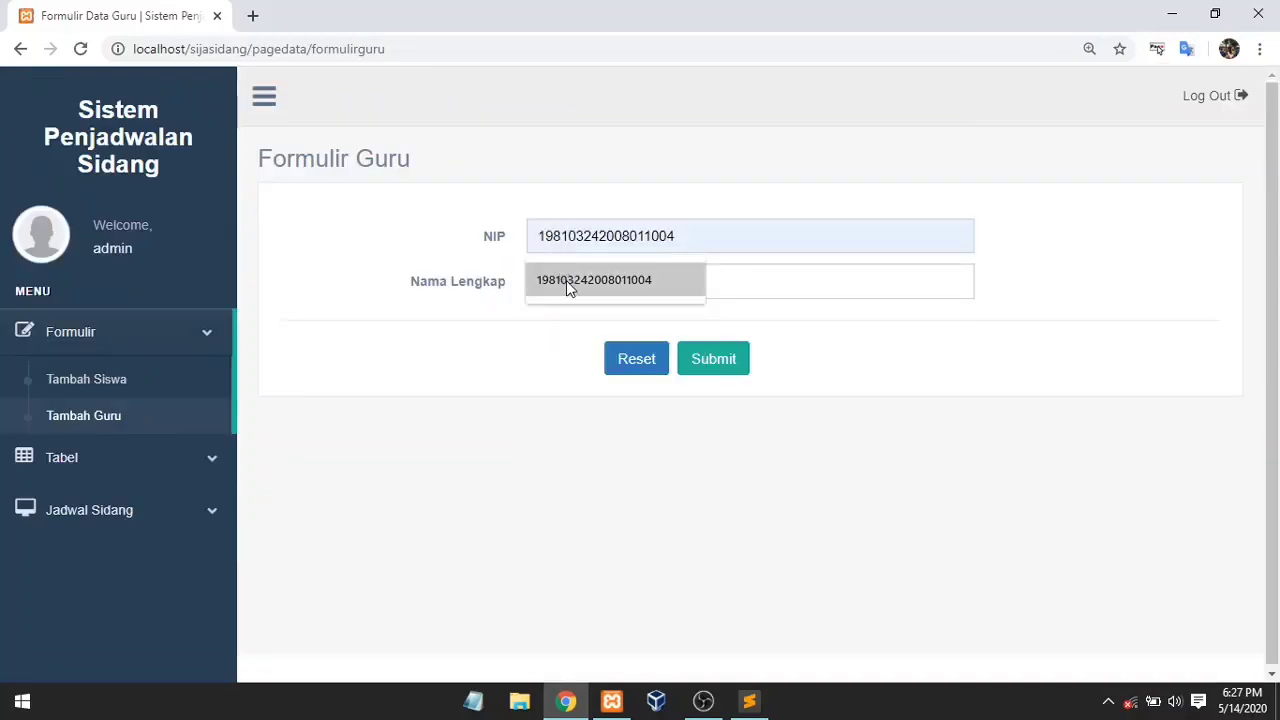
left_click(566, 280)
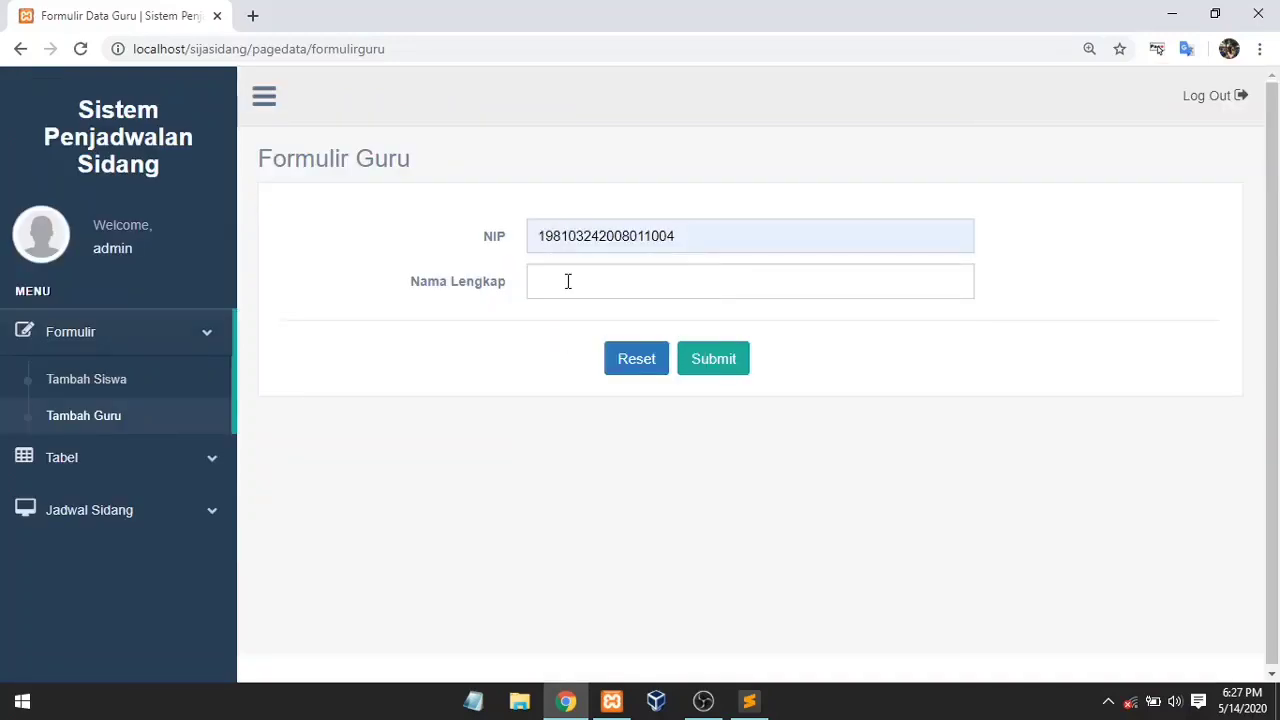
left_click(566, 283)
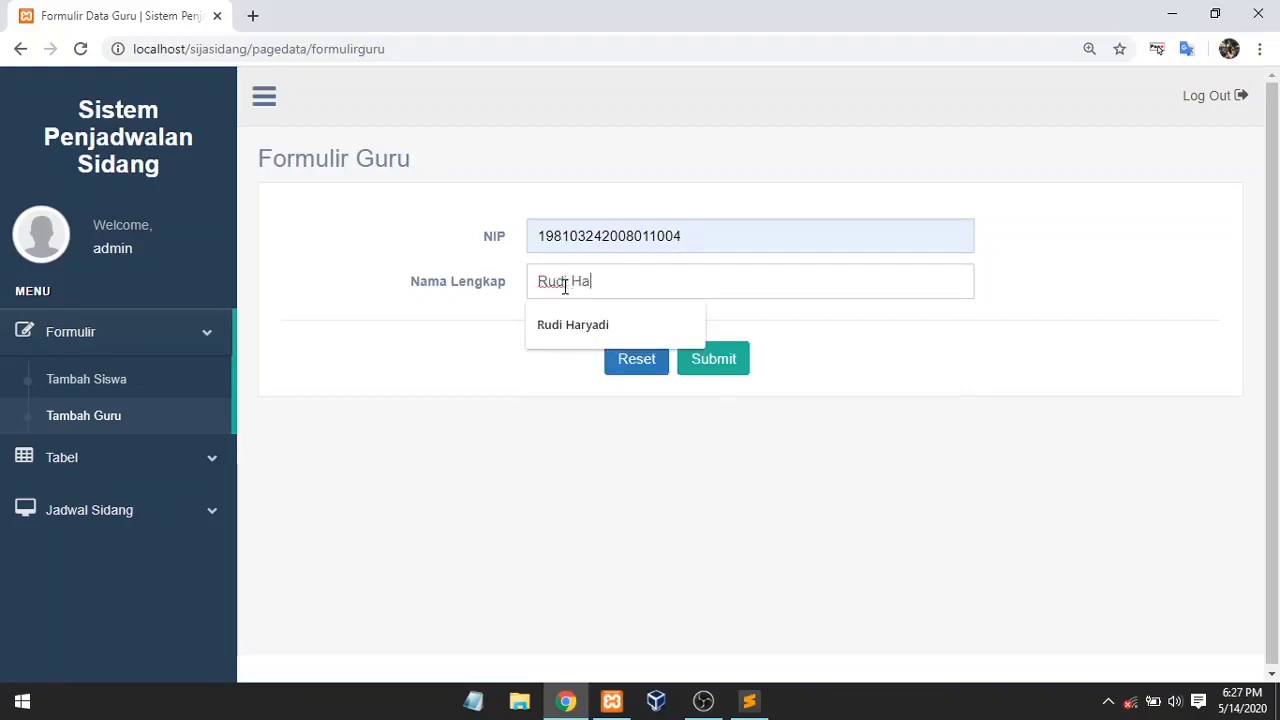
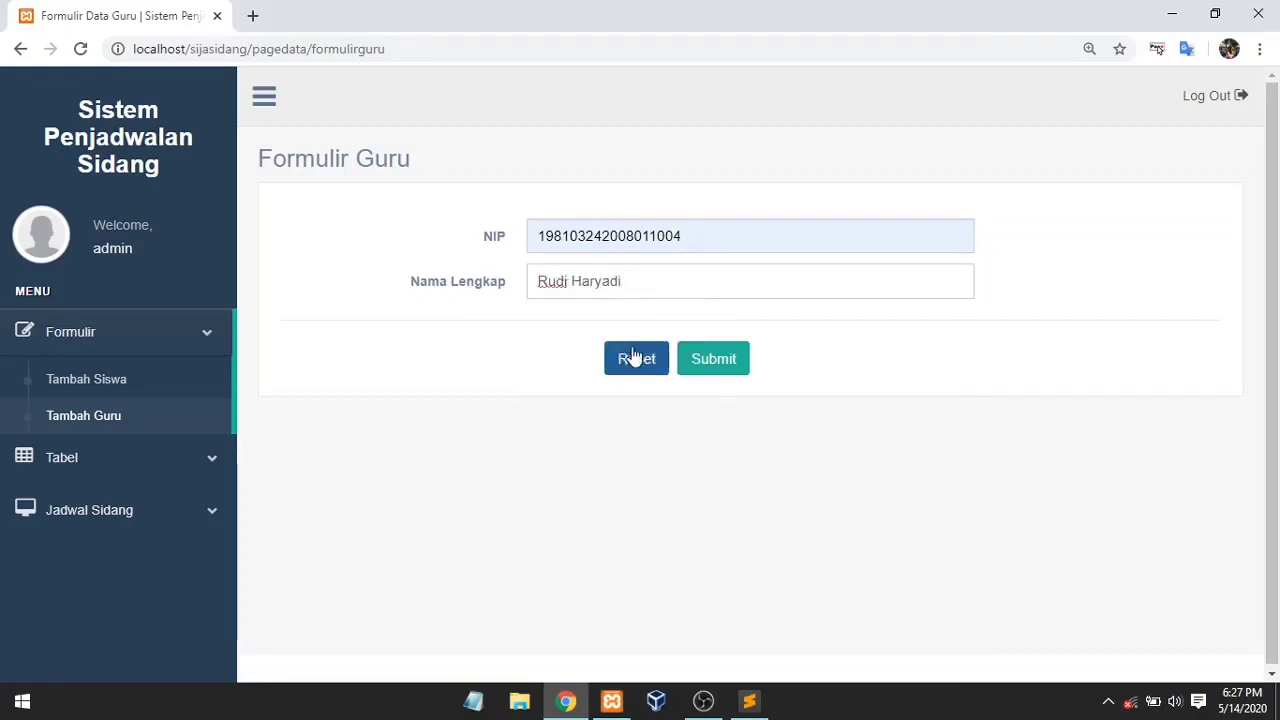
left_click(703, 357)
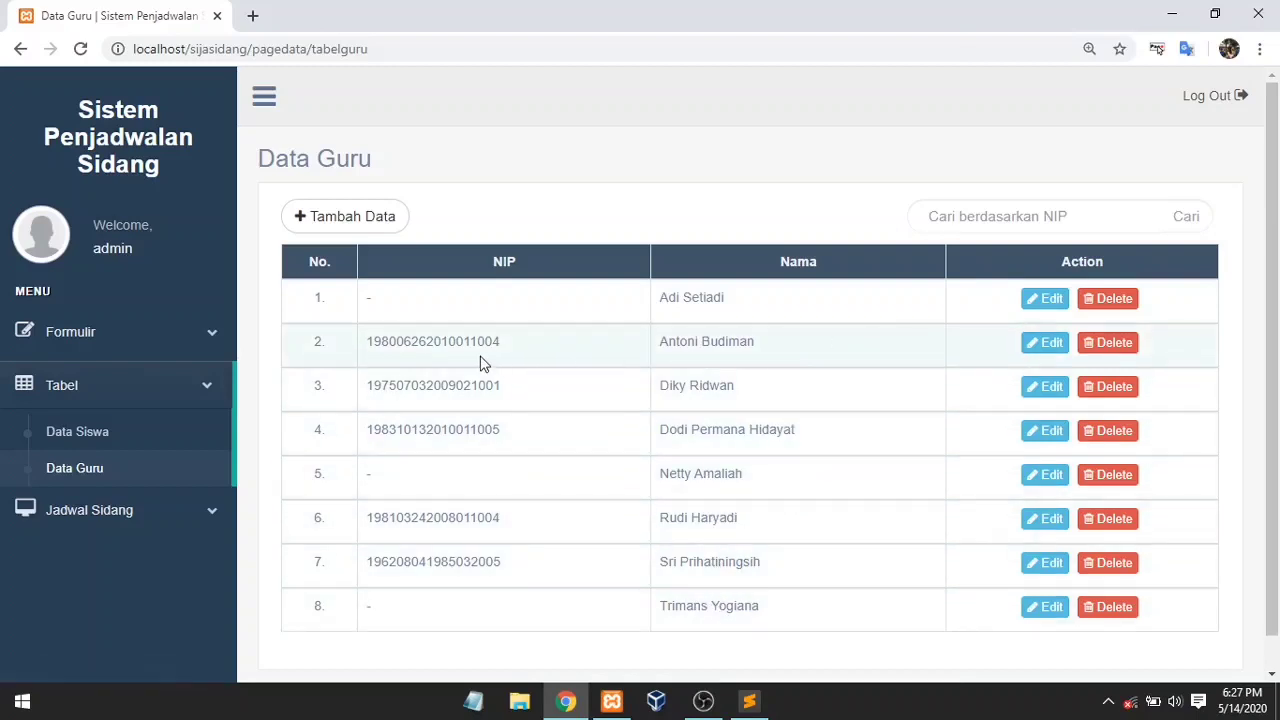
Step: Edit row 2's teacher NIP so its final digit changes from 4 to 5, and save
left_click(1038, 358)
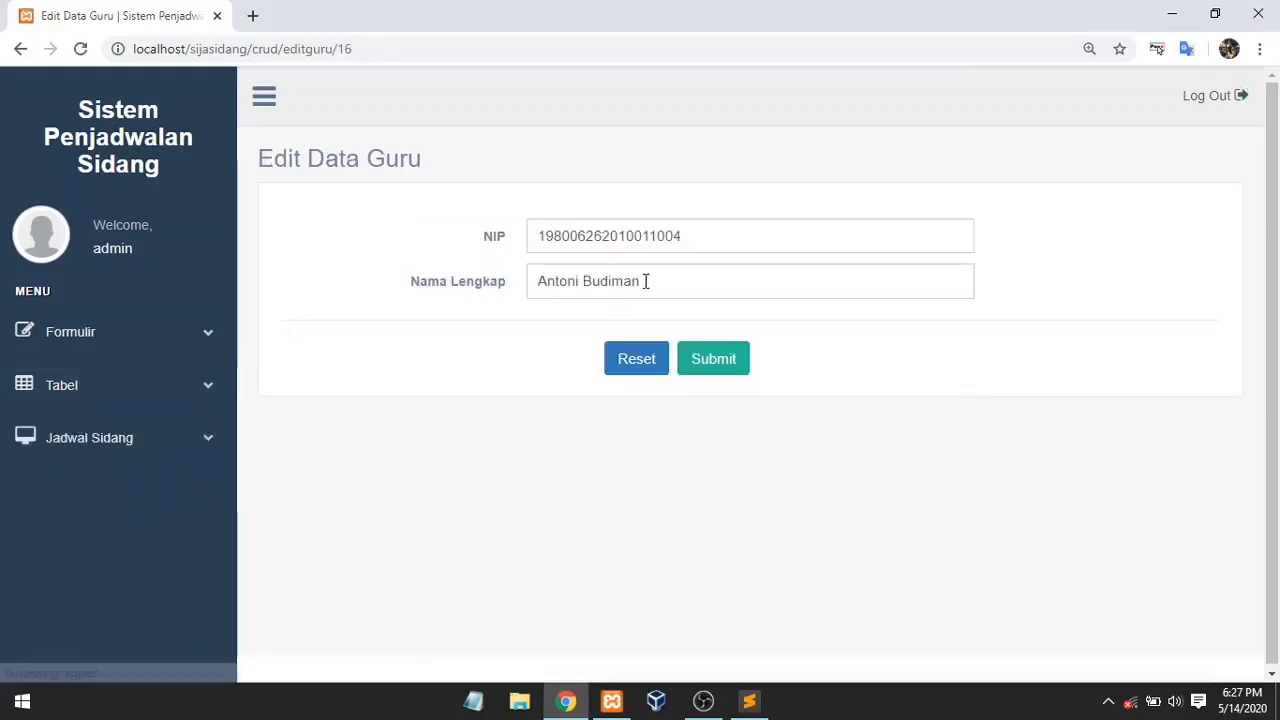
left_click(722, 238)
key("BackSpace")
type("5")
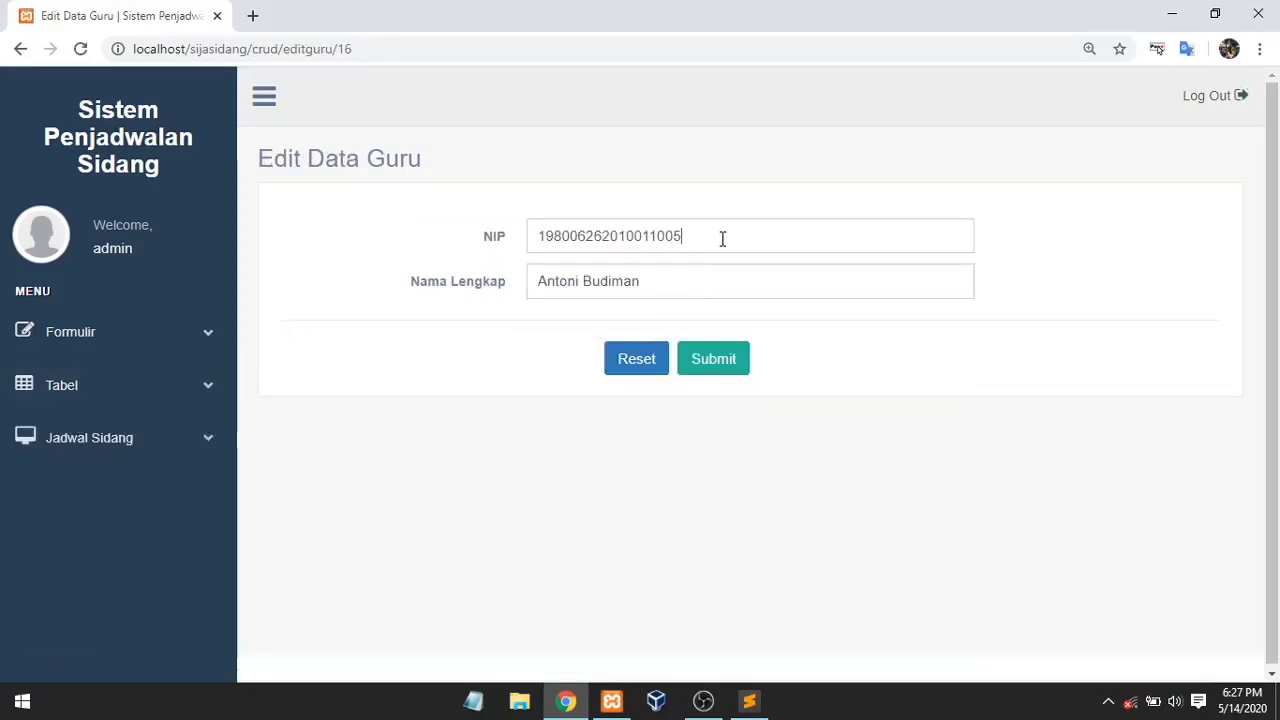
left_click(706, 358)
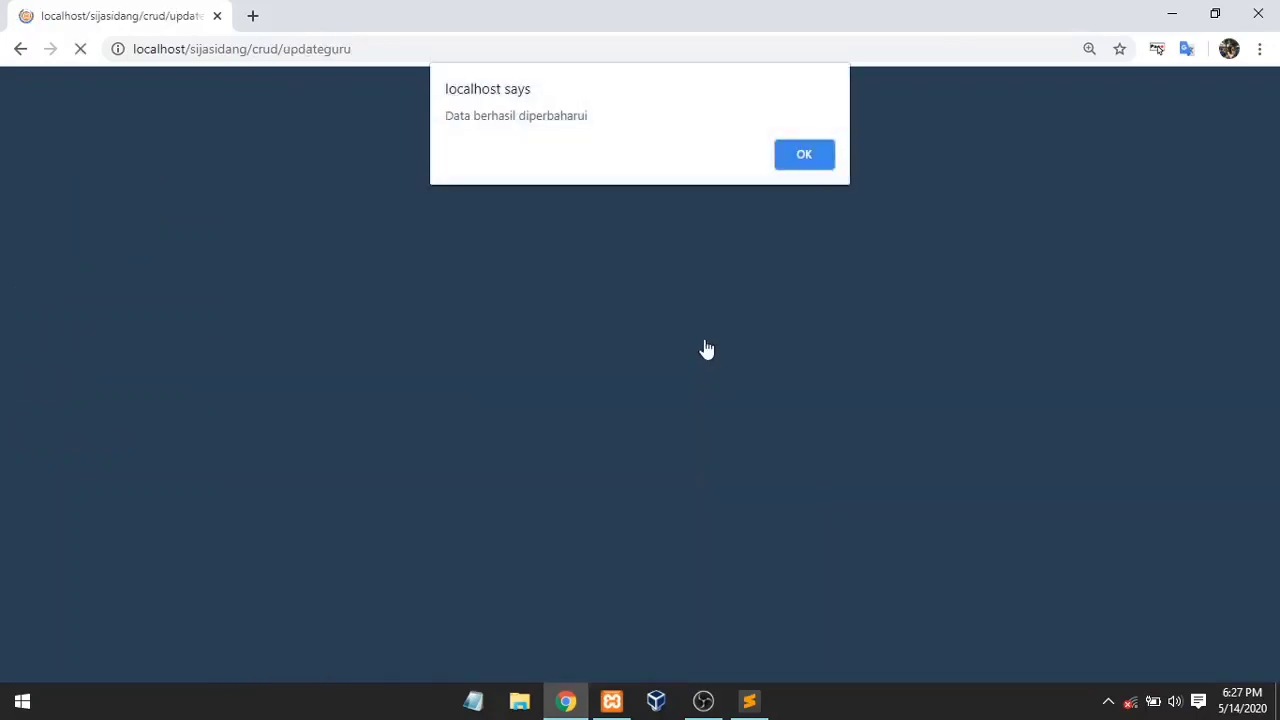
left_click(803, 155)
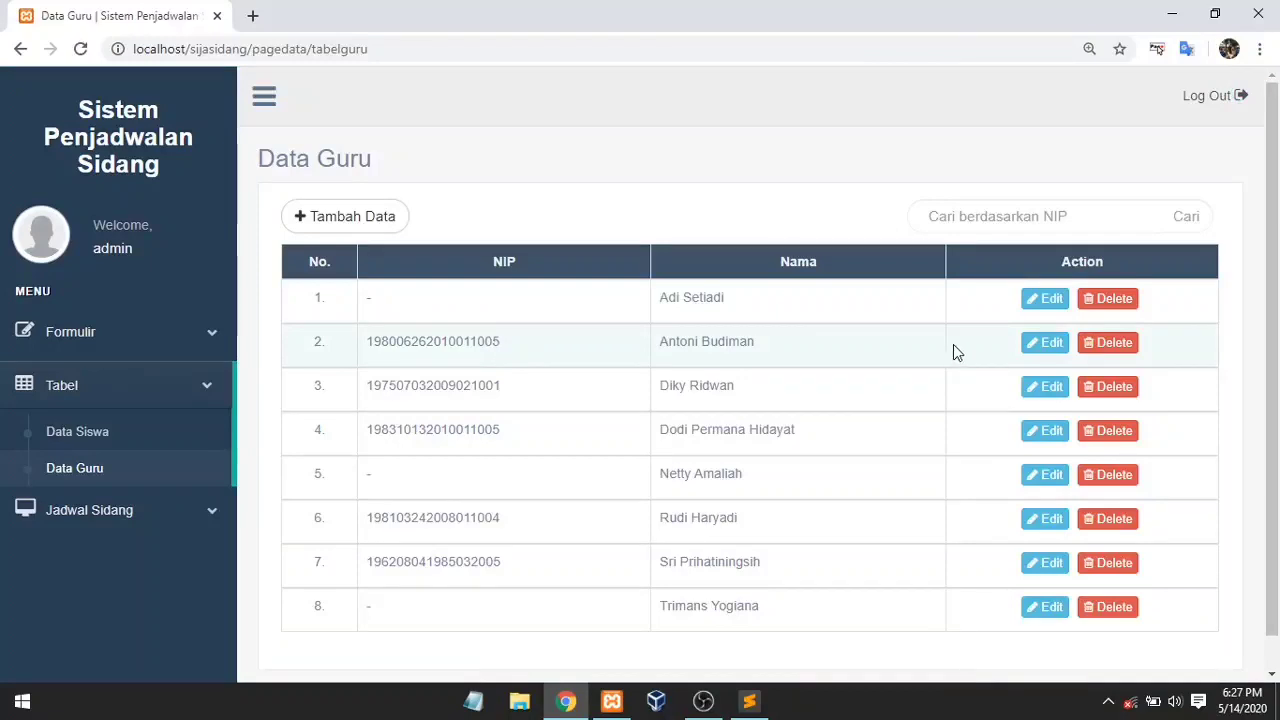
Step: In Tabel > Data Siswa, change student 10's status to Disetujui and save it
left_click(148, 432)
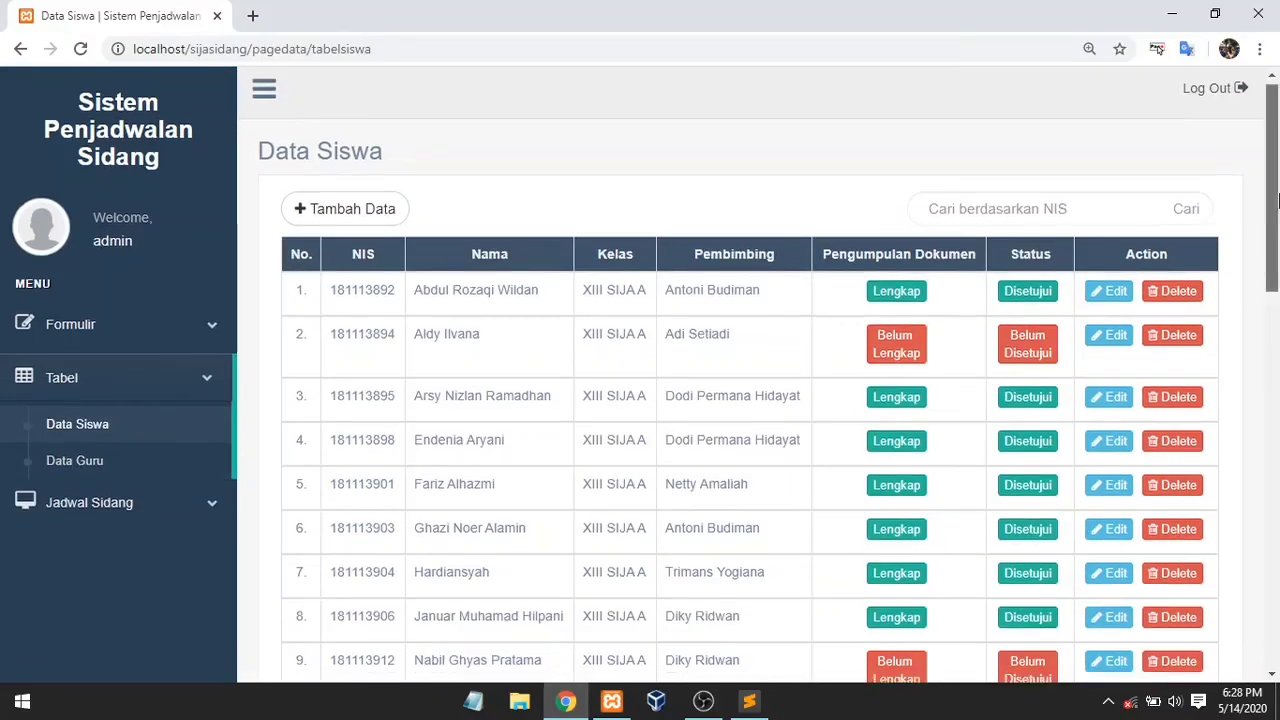
scroll(1275, 270, "down", 2)
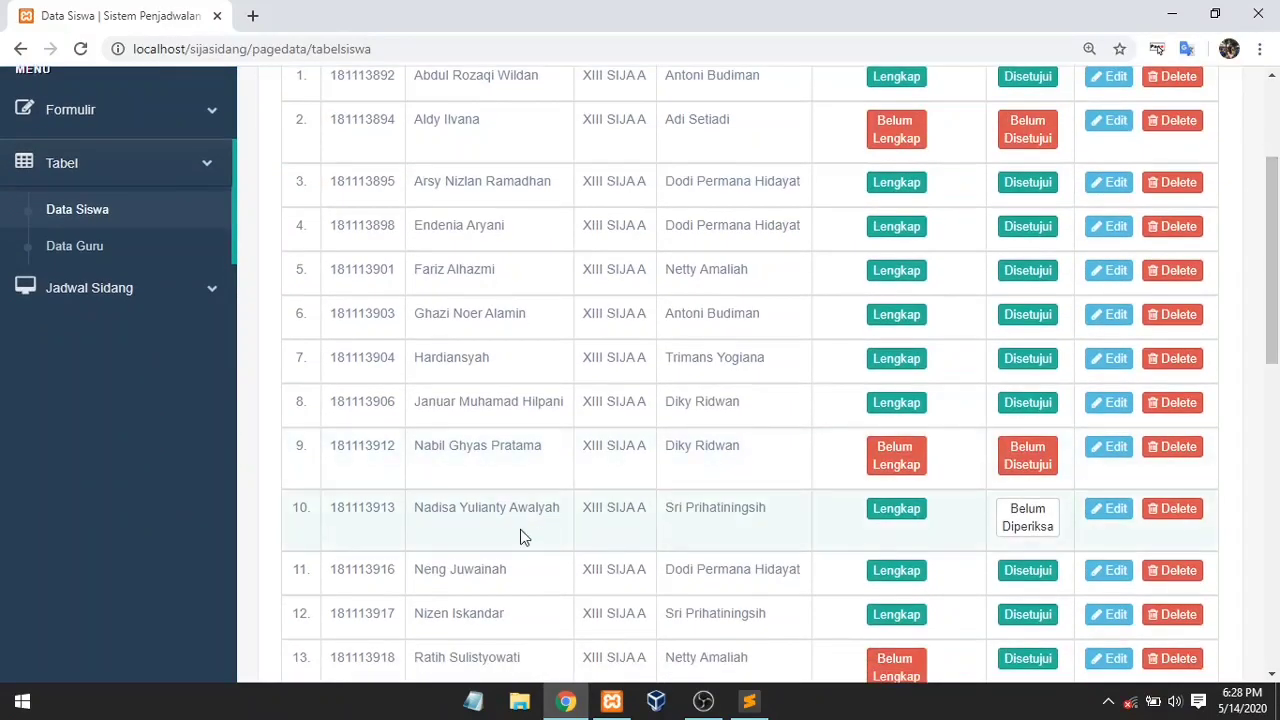
scroll(1276, 370, "down", 5)
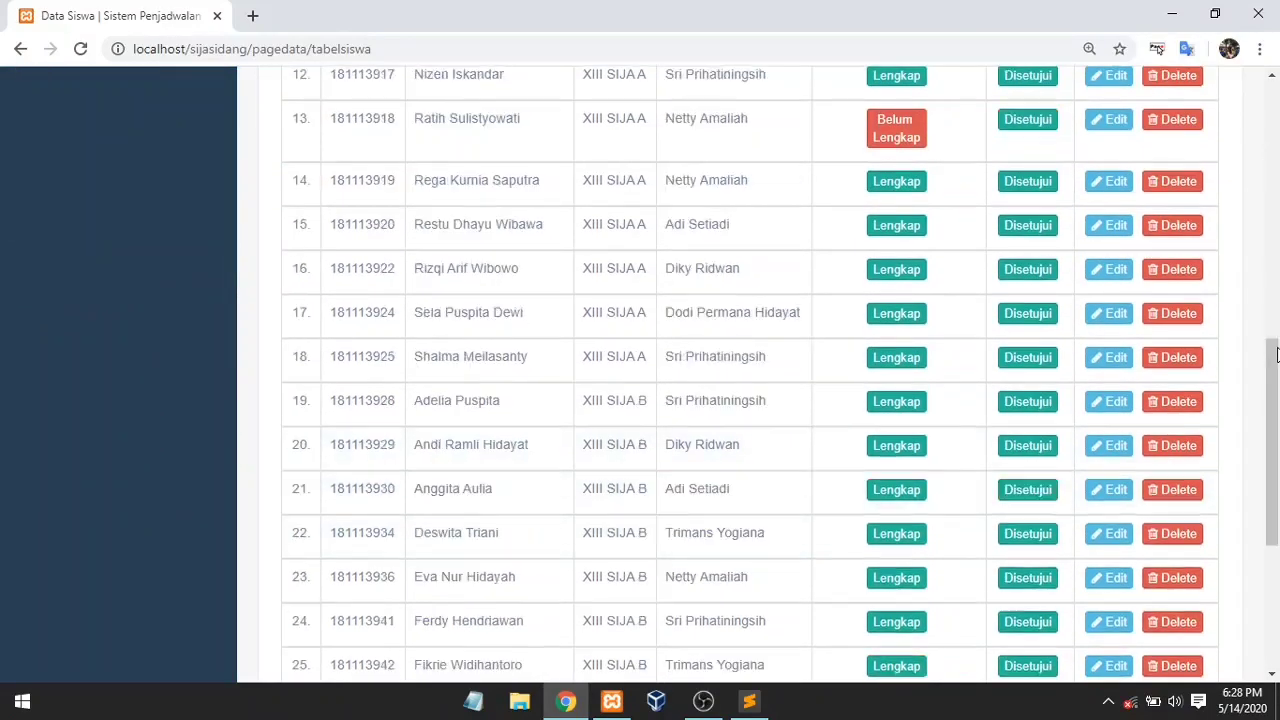
scroll(1276, 370, "up", 8)
scroll(1276, 370, "down", 2)
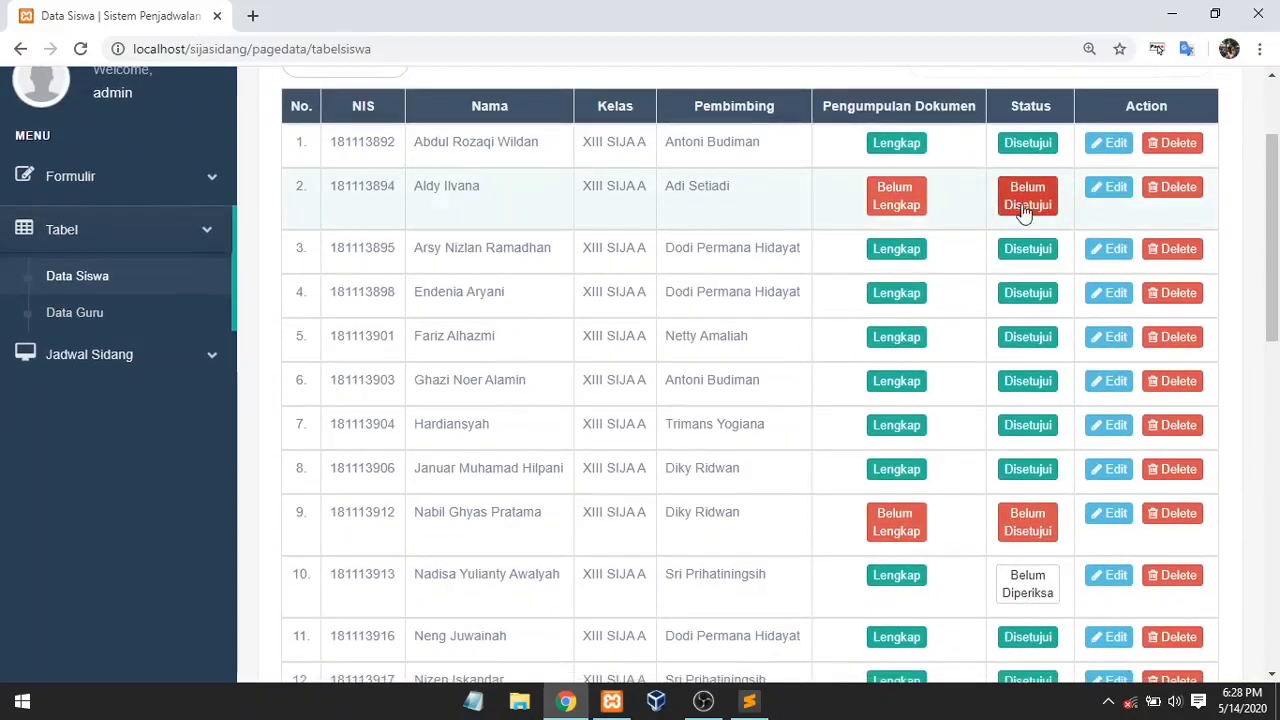
left_click_drag(1270, 241, 1270, 309)
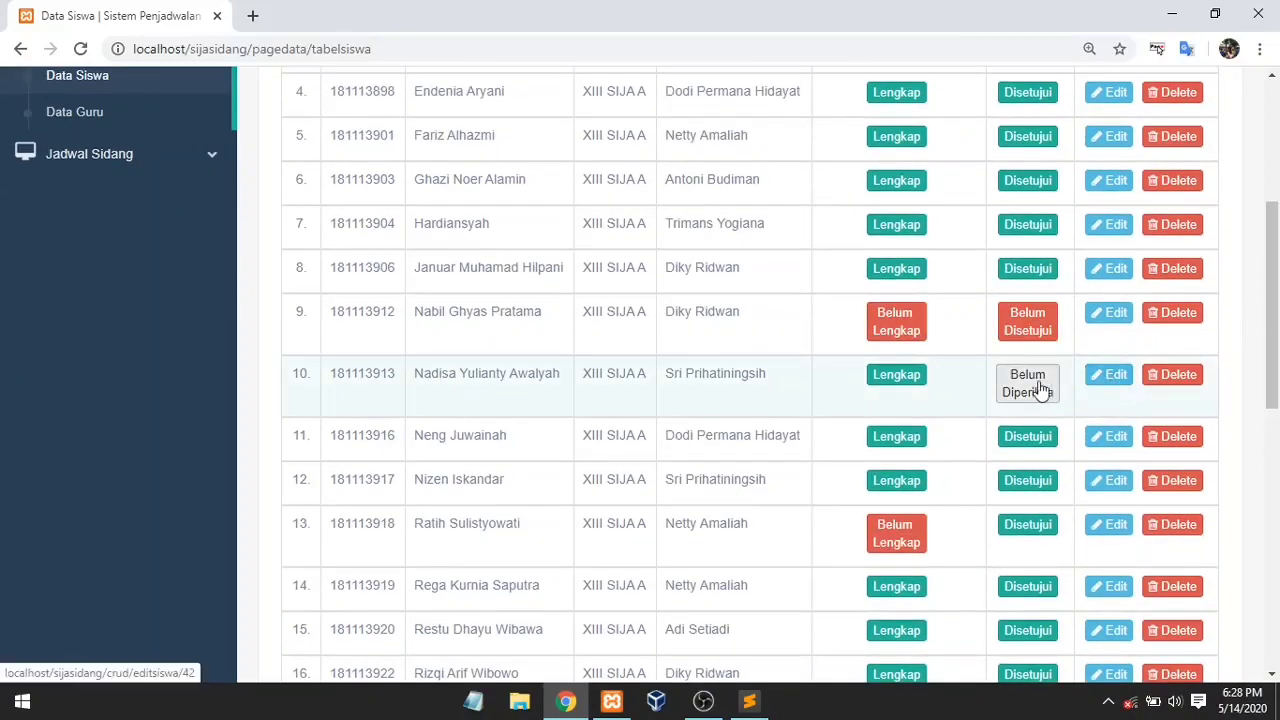
left_click(1110, 374)
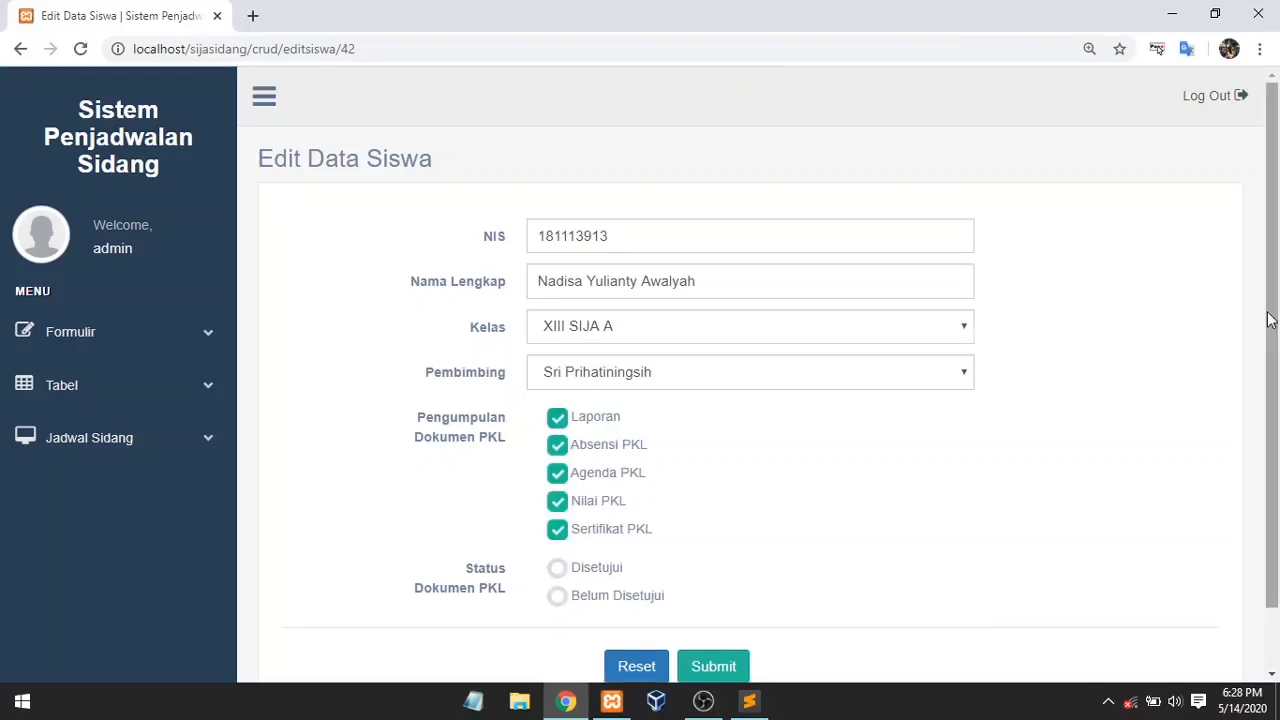
scroll(583, 480, "down", 1)
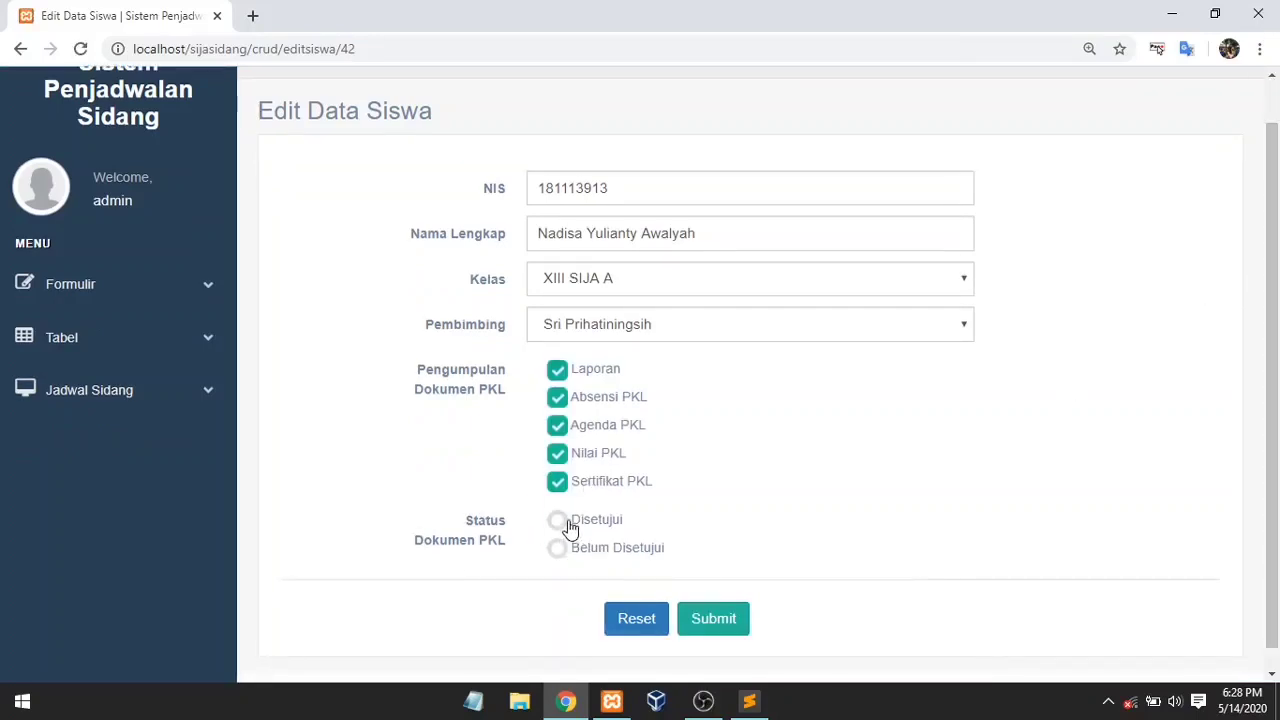
left_click(568, 524)
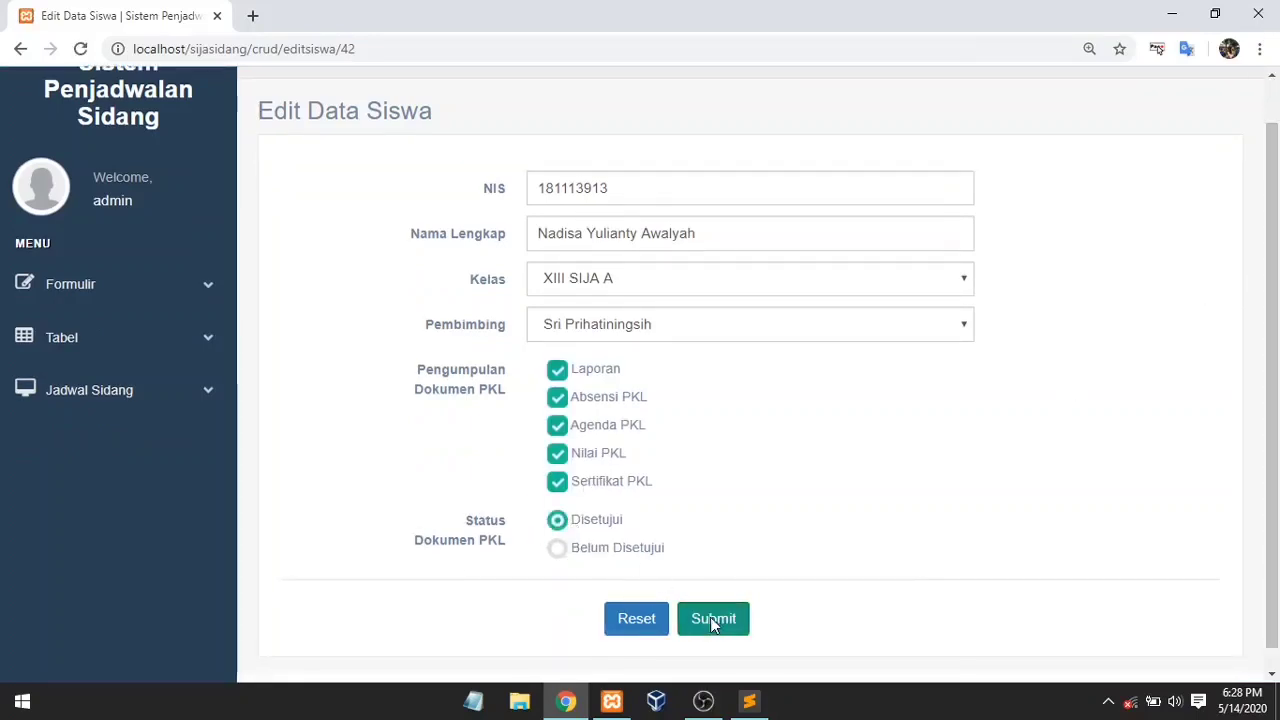
left_click(710, 617)
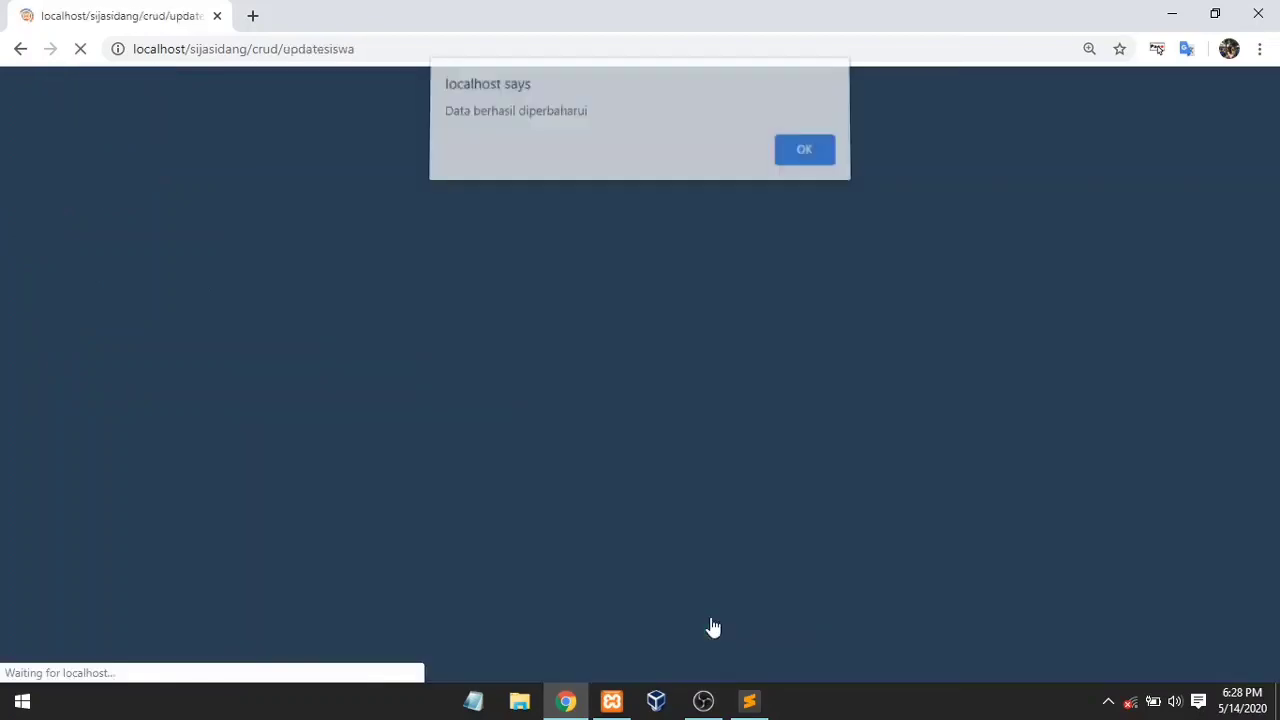
left_click(777, 160)
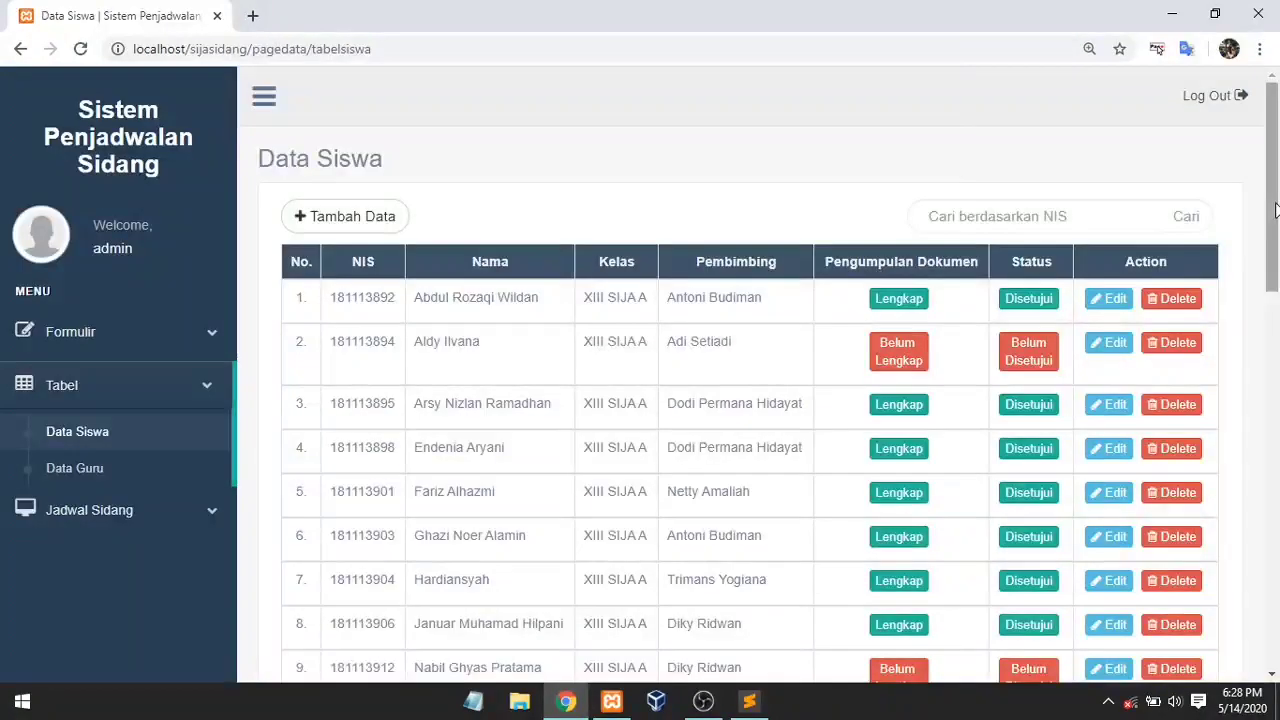
Step: Save student 13's record with all documents ticked so it reads Lengkap and Disetujui
left_click_drag(1275, 210, 1272, 332)
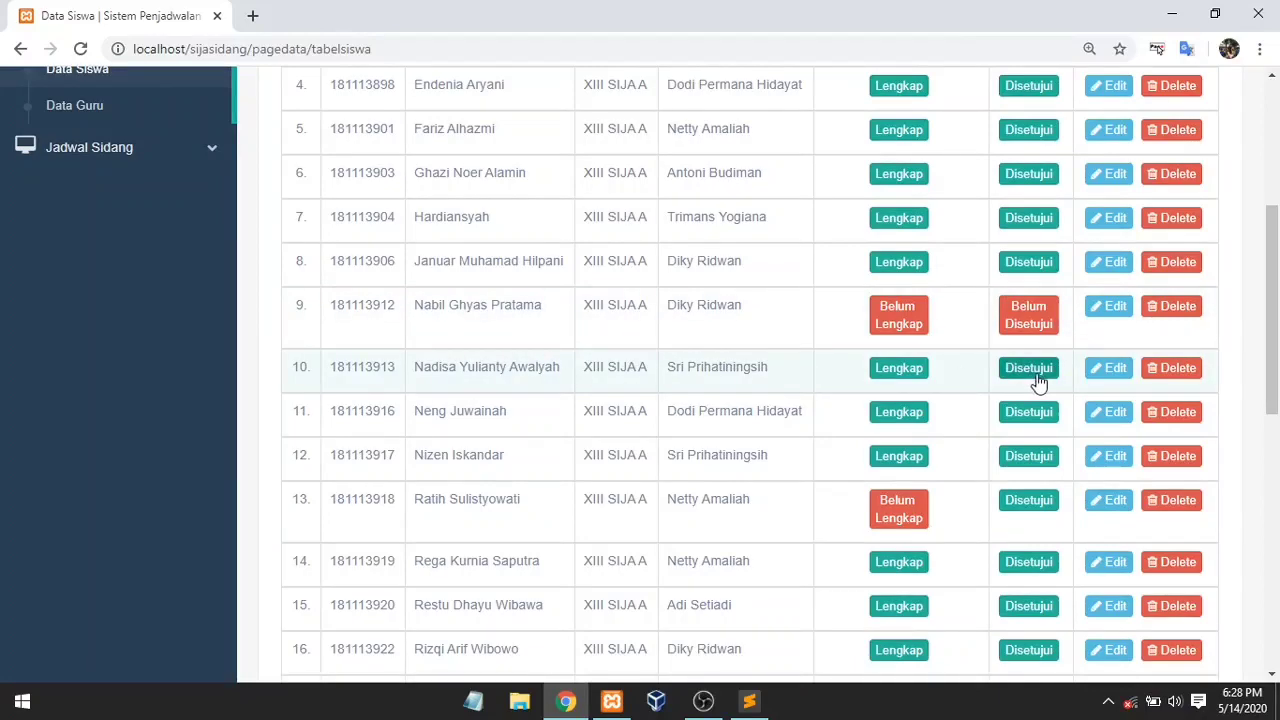
mouse_move(1277, 385)
left_mouse_down()
mouse_move(1272, 543)
mouse_move(1270, 386)
left_mouse_up()
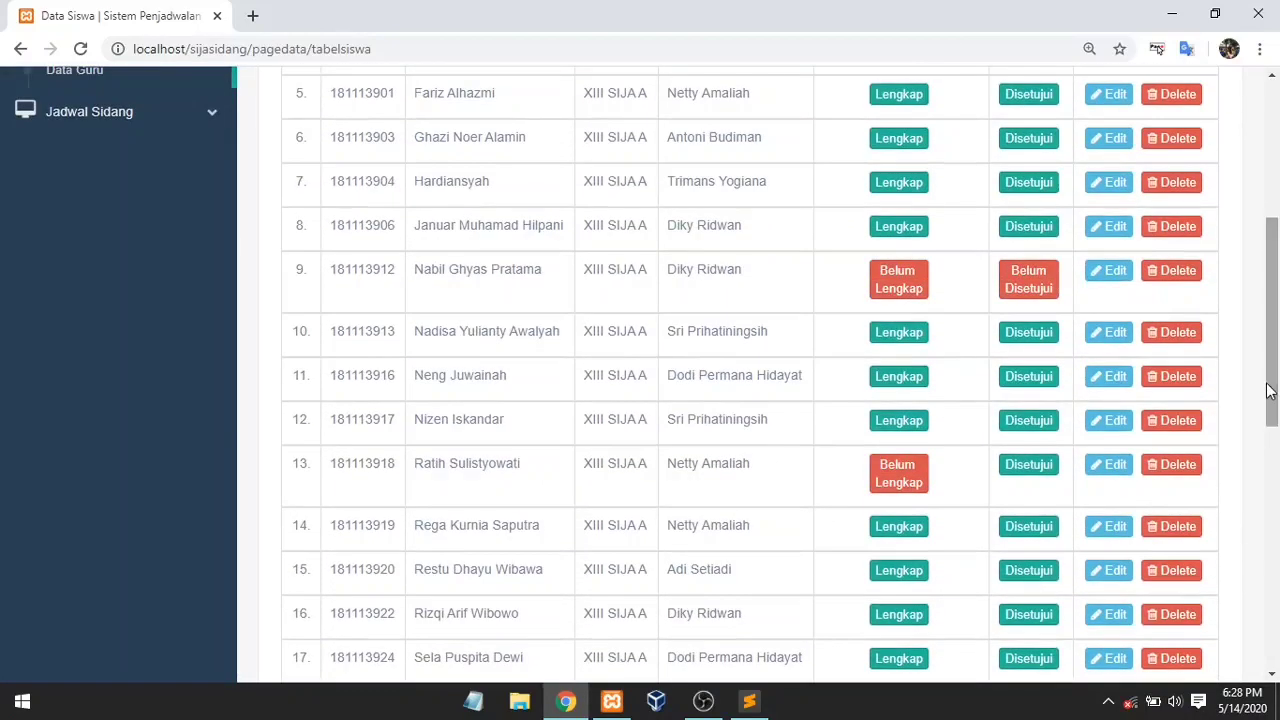
left_click(1108, 466)
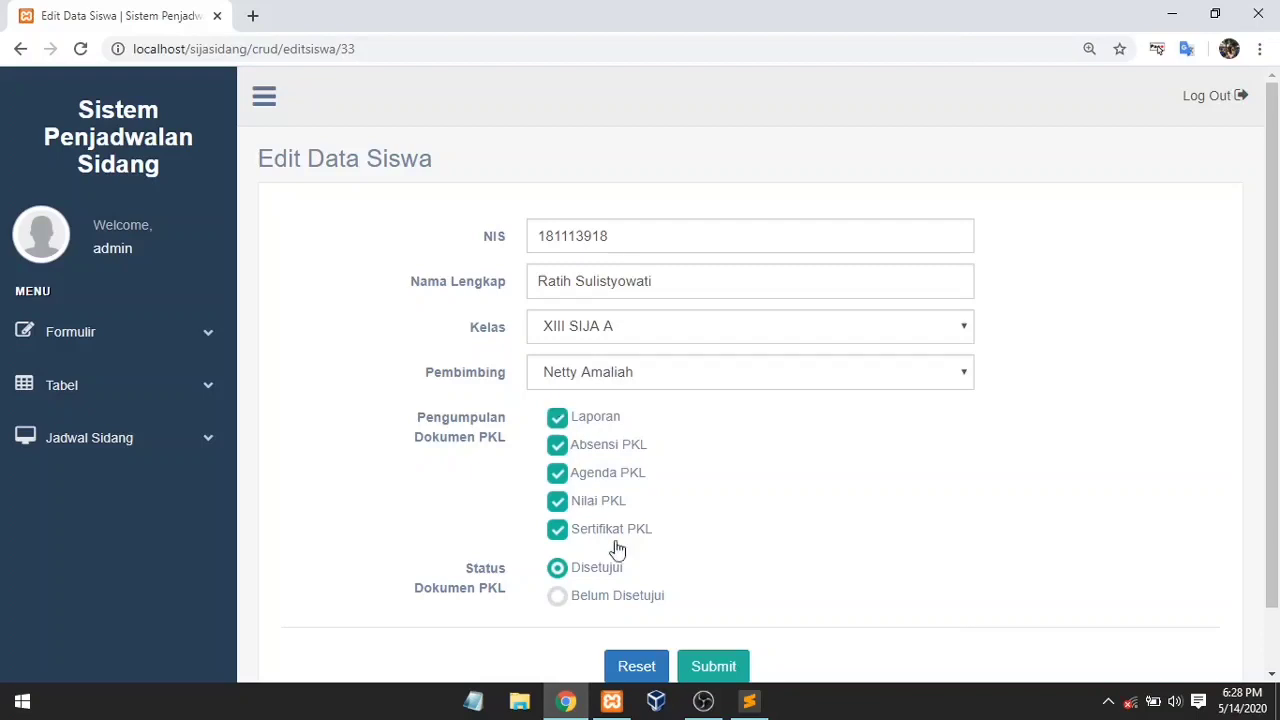
left_click(713, 667)
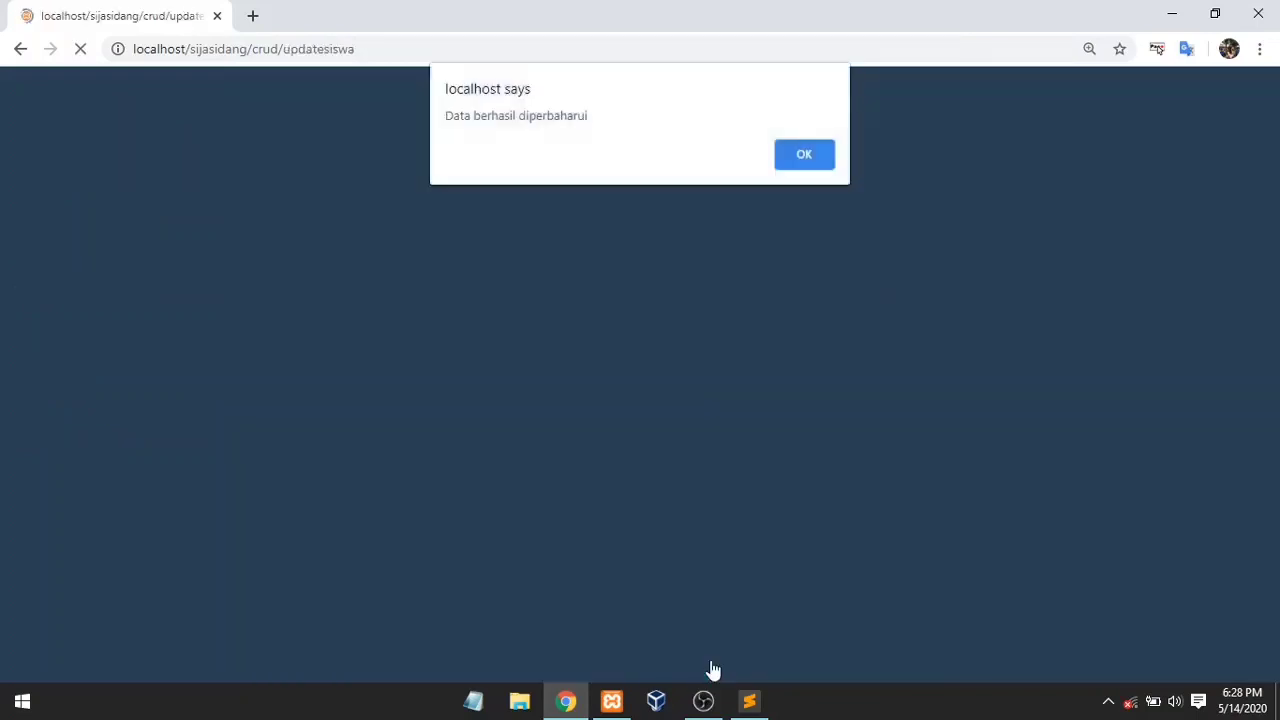
left_click(814, 166)
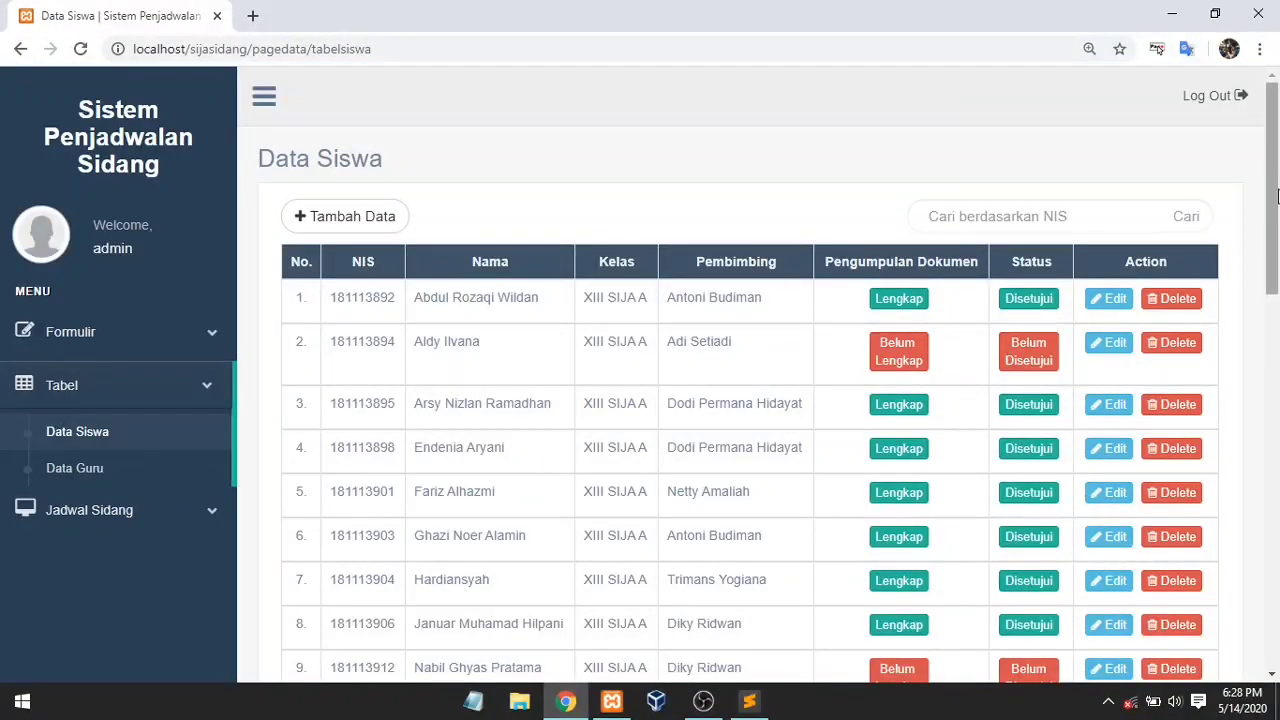
Step: Edit student 2's record to tick Sertifikat PKL, set status Disetujui, and save it
scroll(1277, 197, "down", 5)
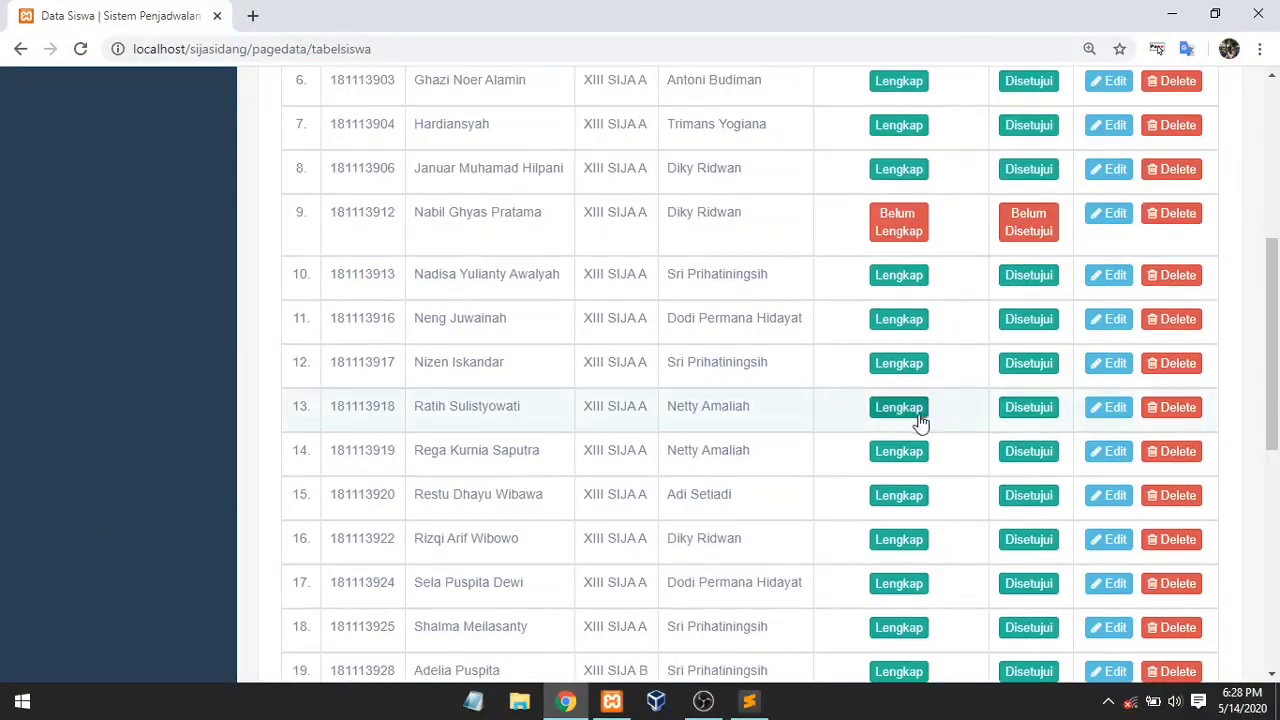
scroll(1277, 400, "up", 3)
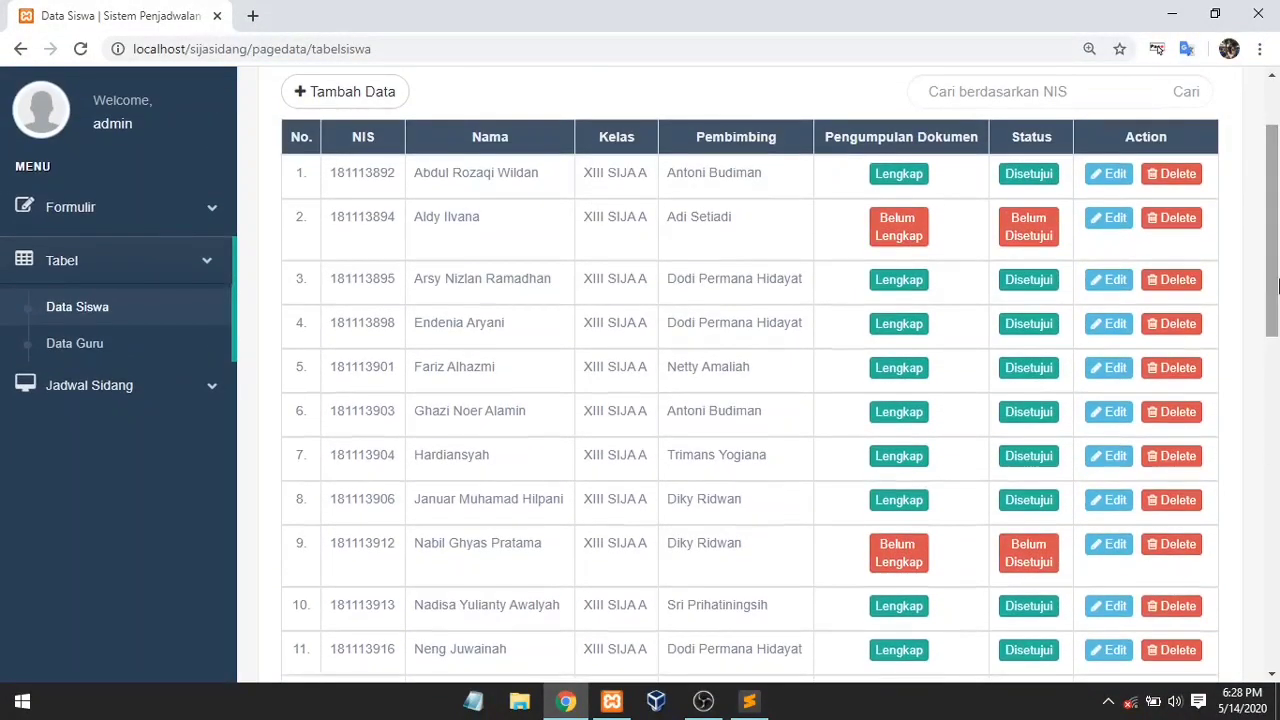
left_click(1097, 229)
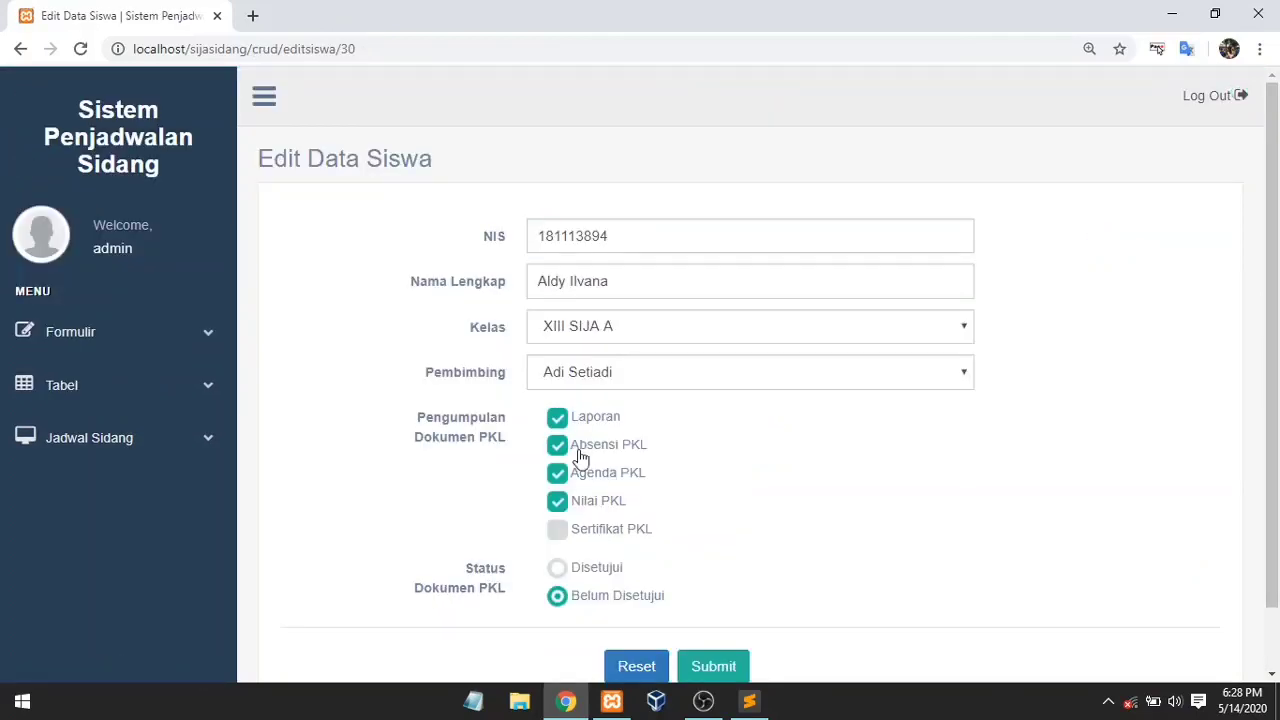
left_click(555, 570)
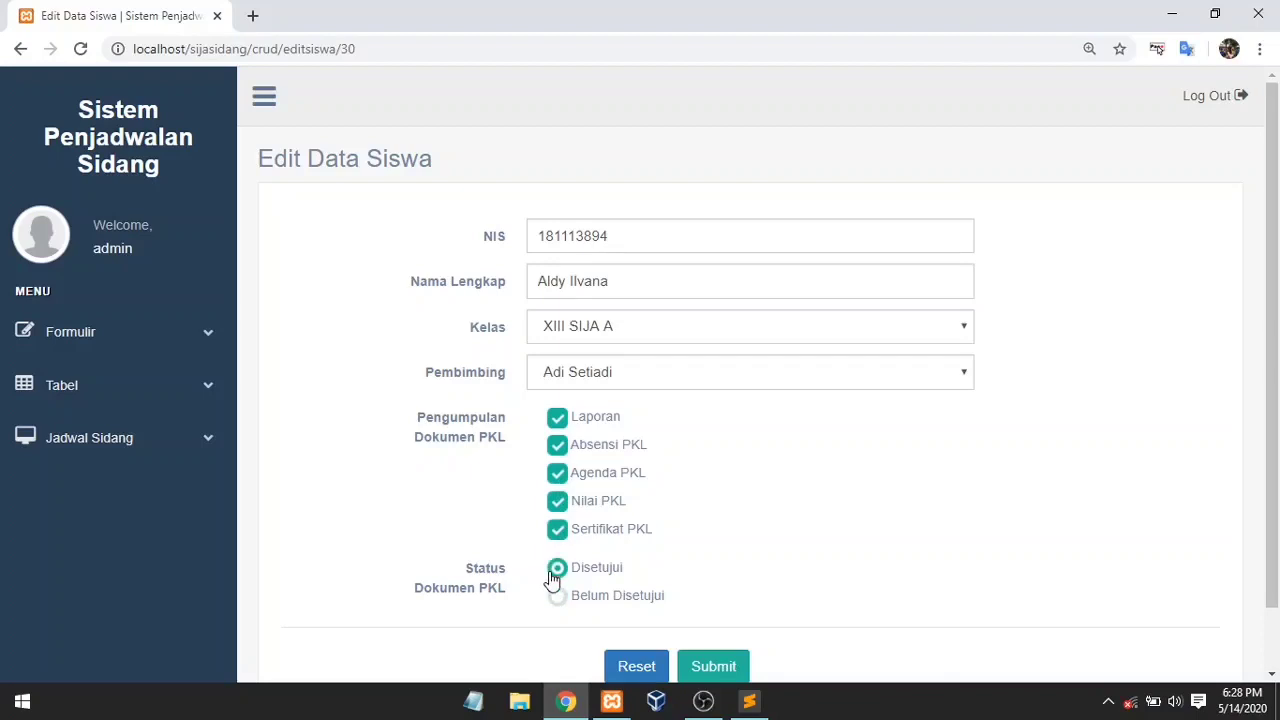
left_click(722, 676)
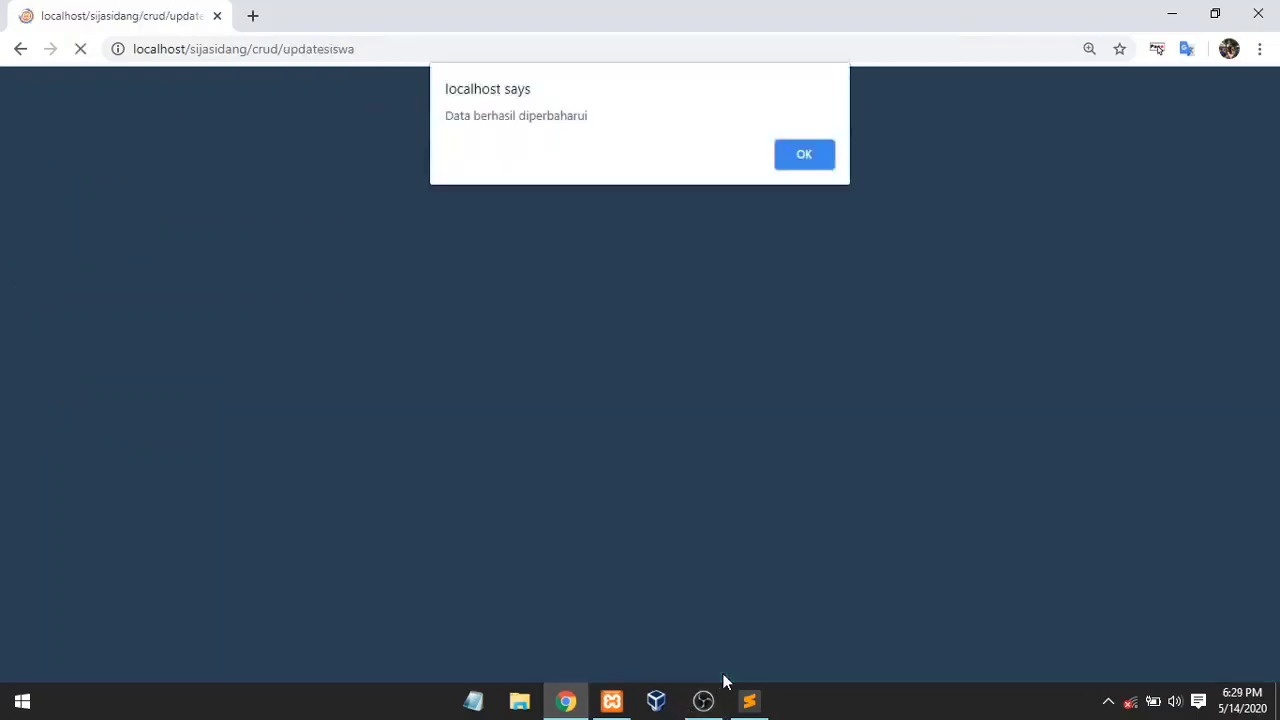
left_click(808, 155)
left_click_drag(1270, 185, 1269, 233)
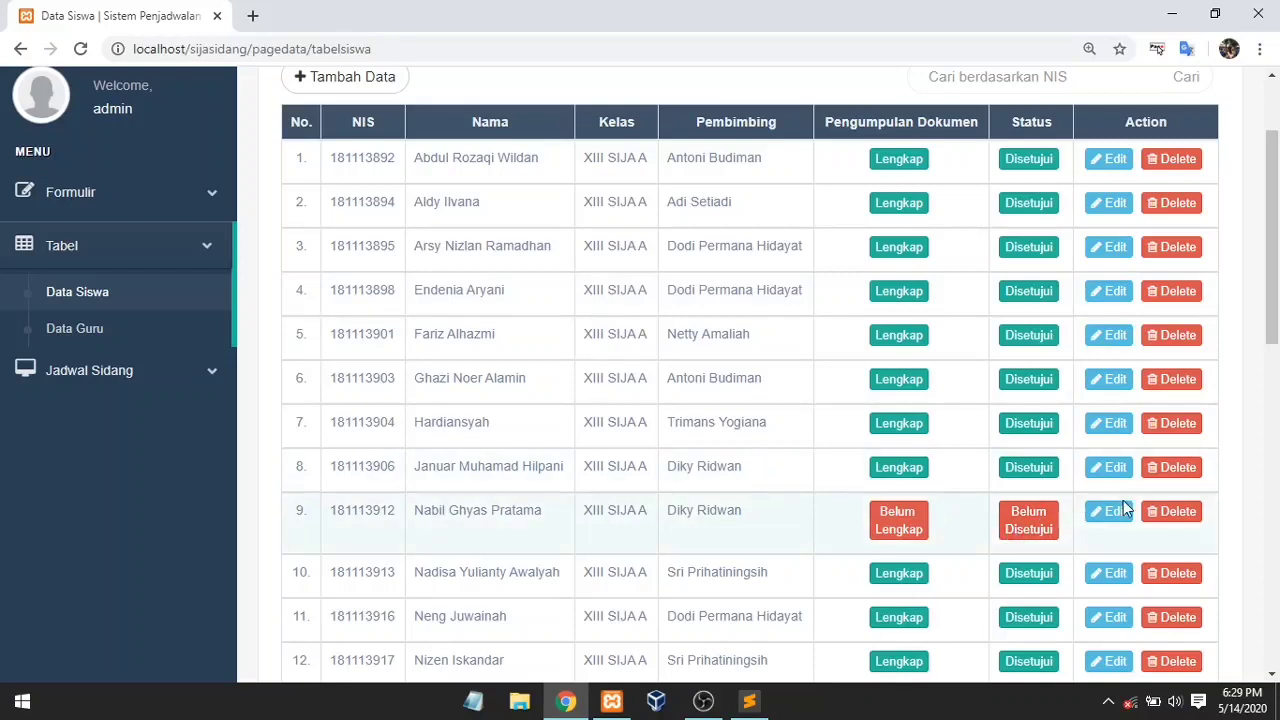
Step: Split the students into groups of 5 via Jadwal Sidang > Buat Jadwal > Kelompok Siswa
left_click_drag(1278, 308, 1264, 280)
left_click(181, 451)
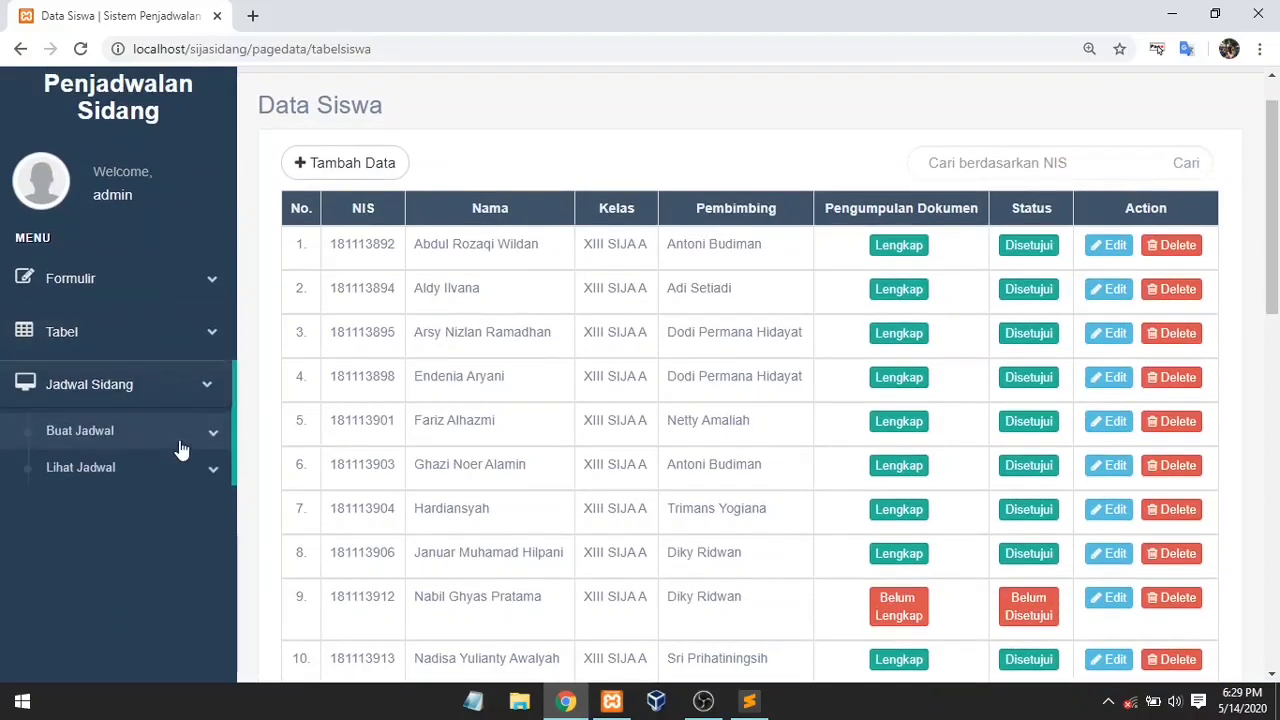
left_click(166, 436)
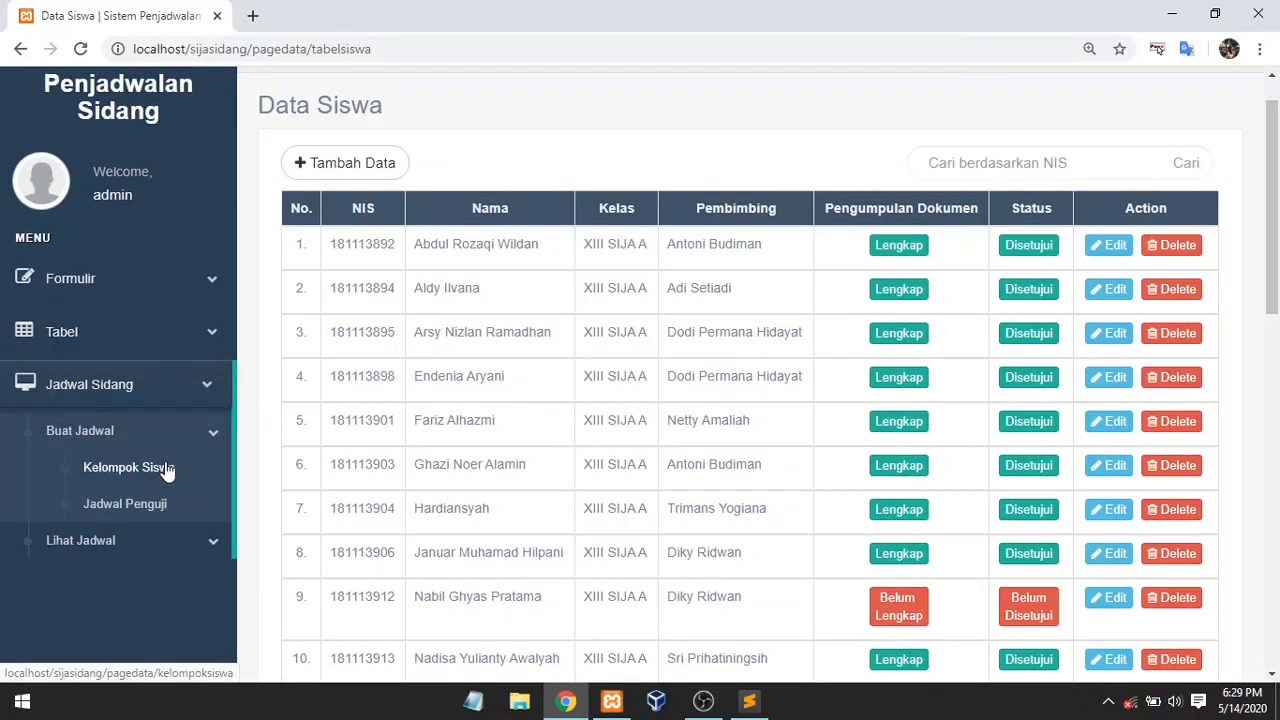
left_click(166, 464)
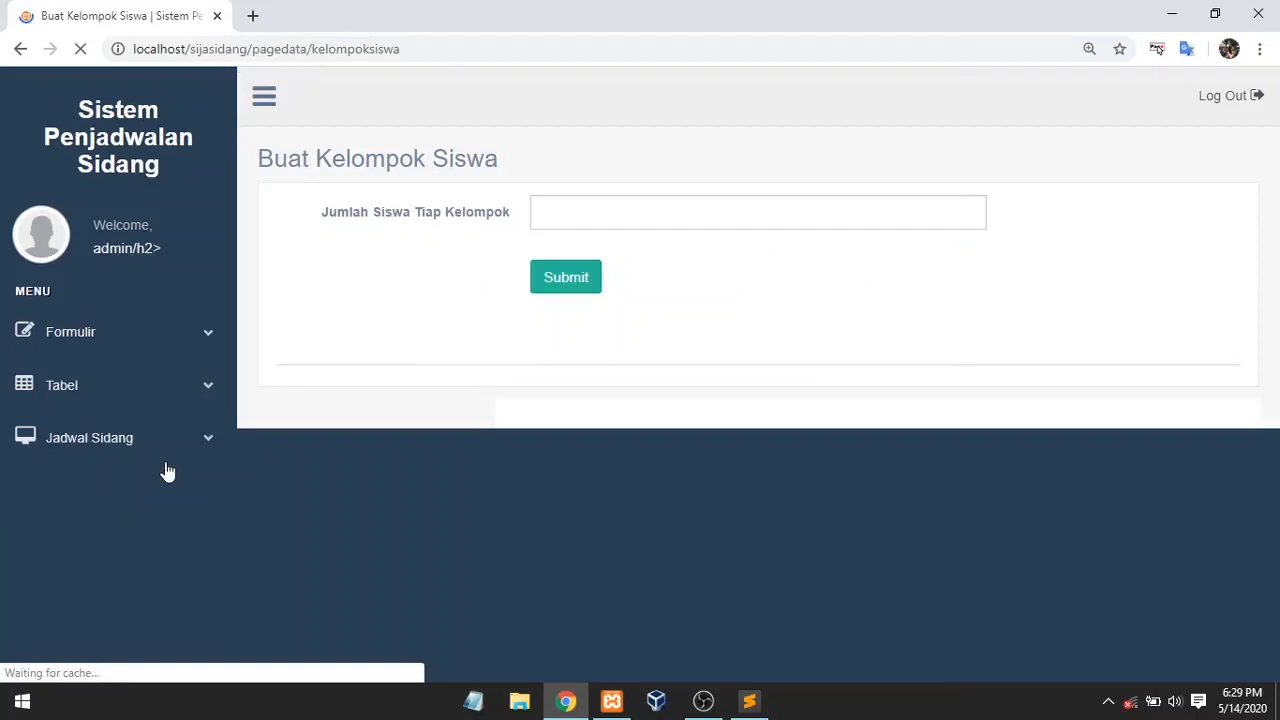
left_click(580, 212)
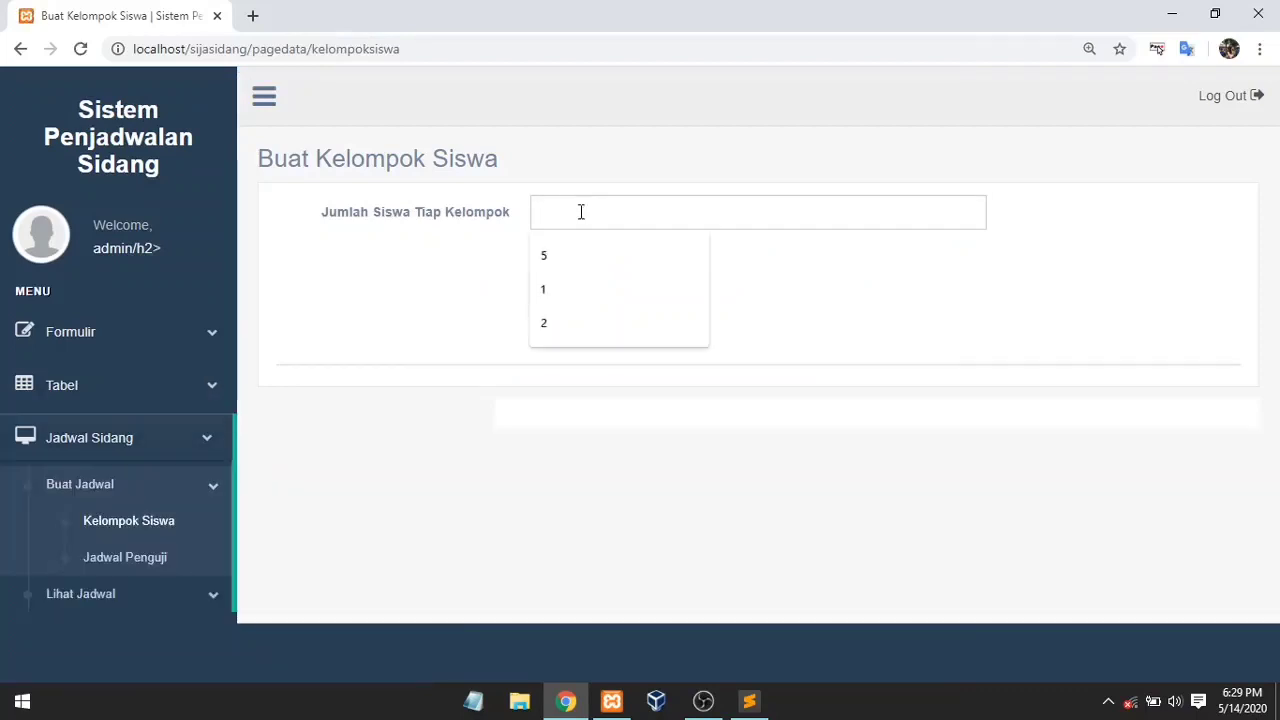
type("5")
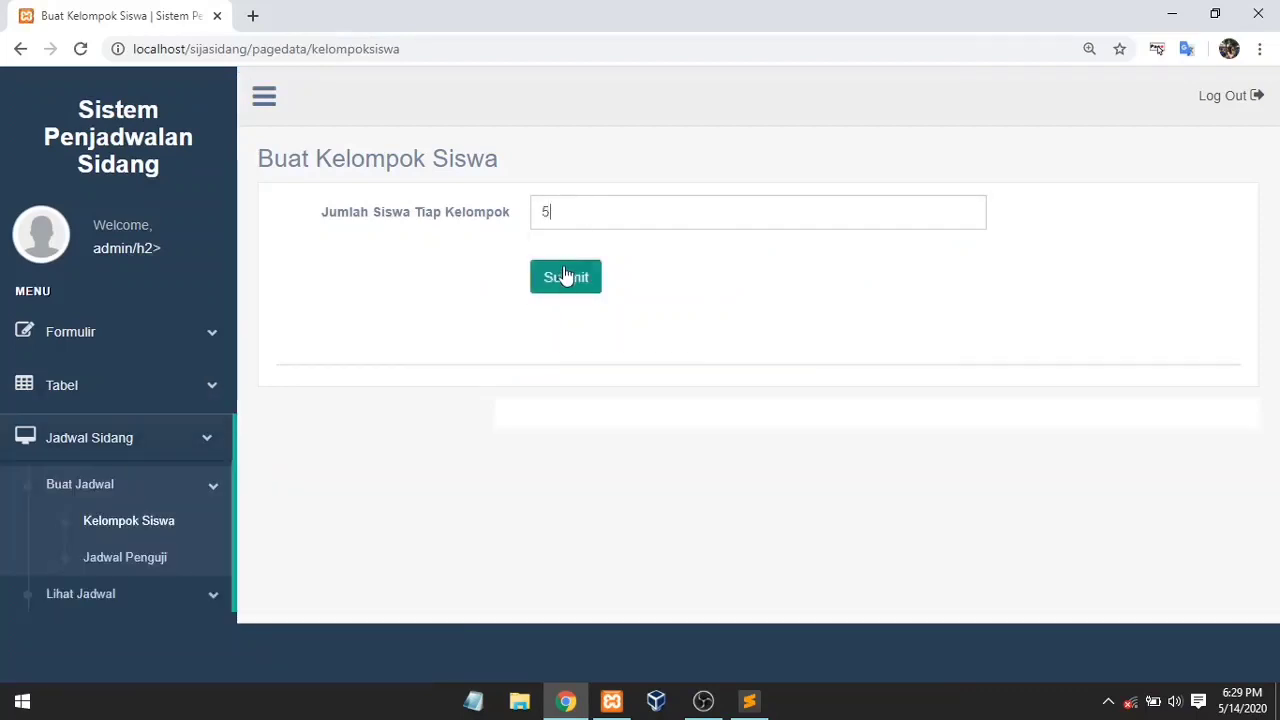
left_click(565, 274)
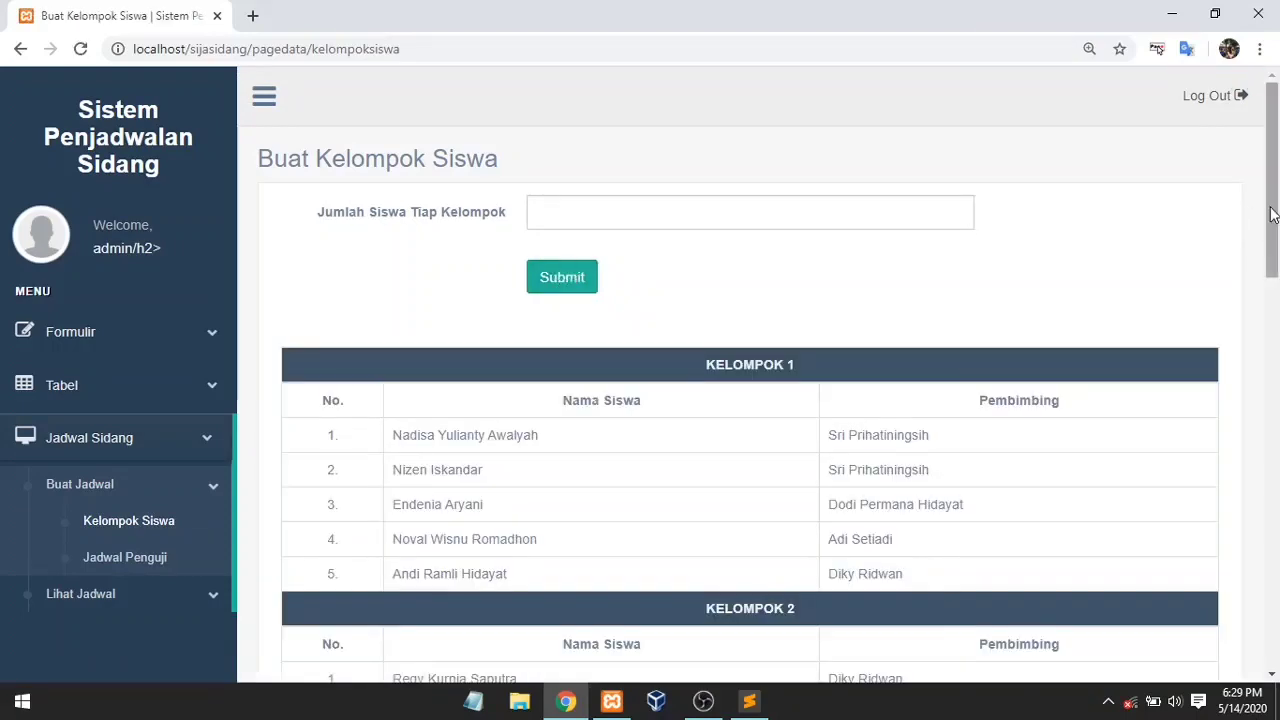
left_click_drag(1277, 213, 1277, 275)
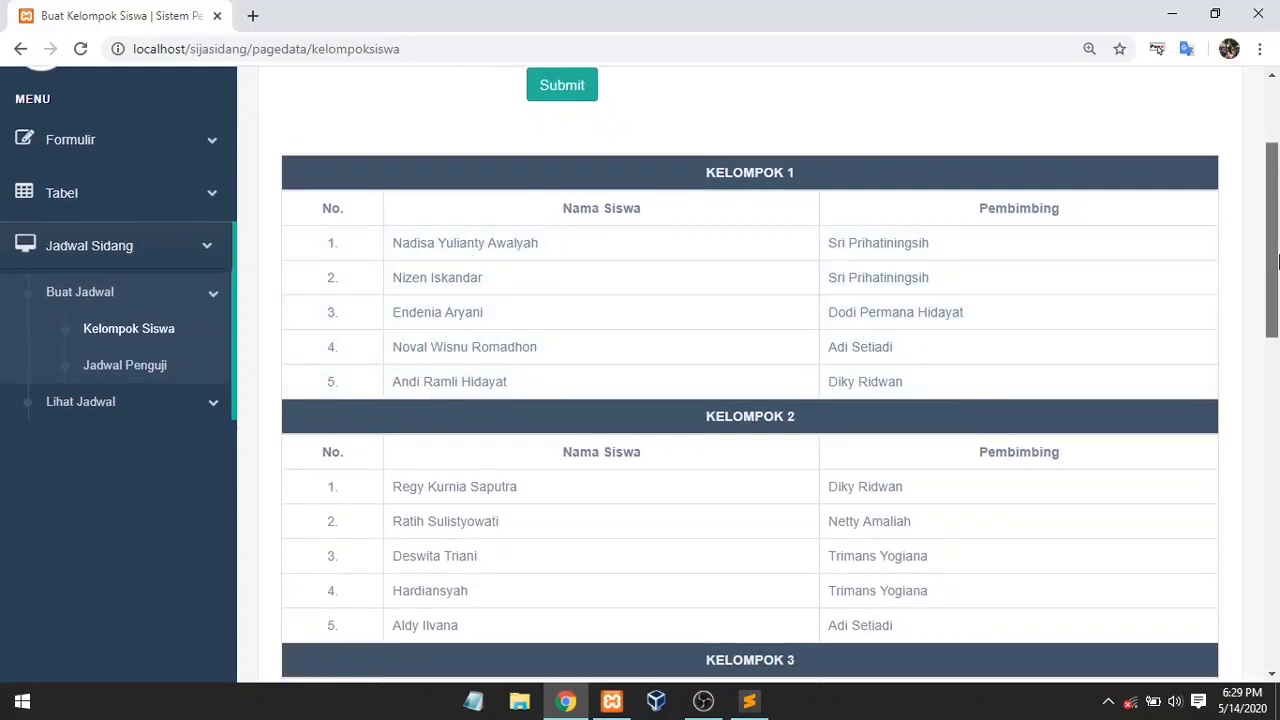
left_click_drag(1278, 261, 1277, 148)
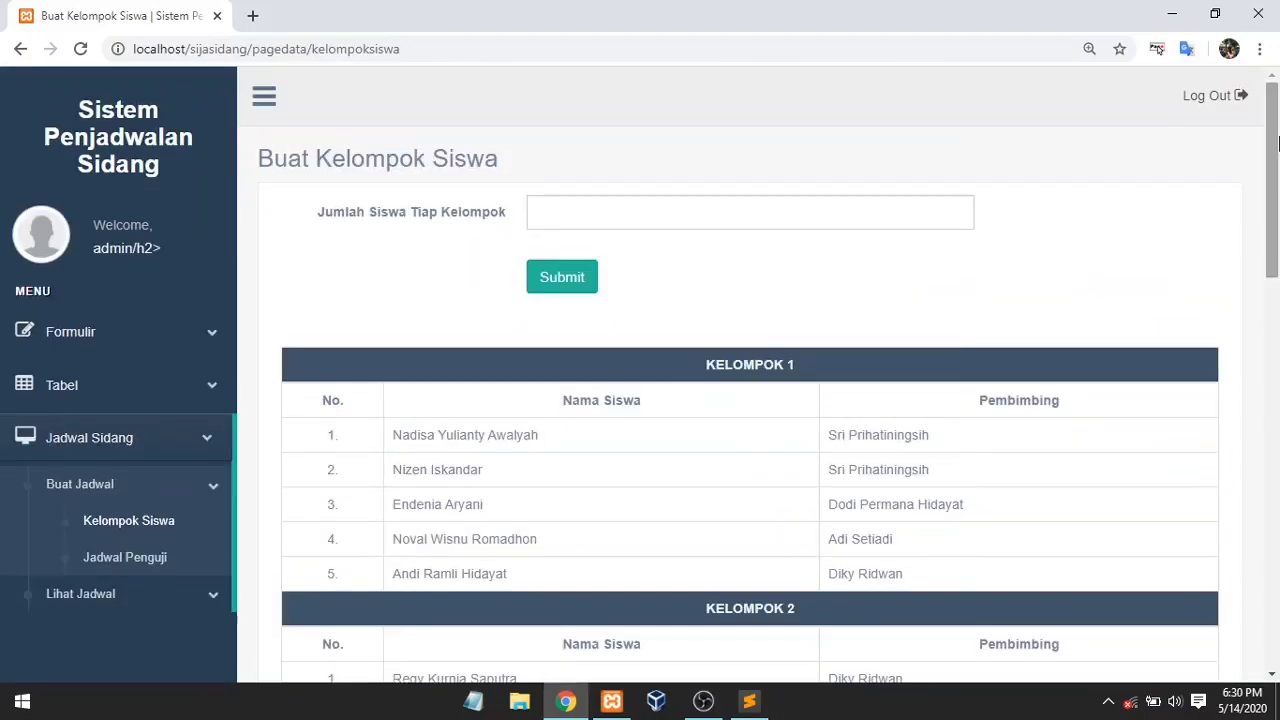
left_click(126, 560)
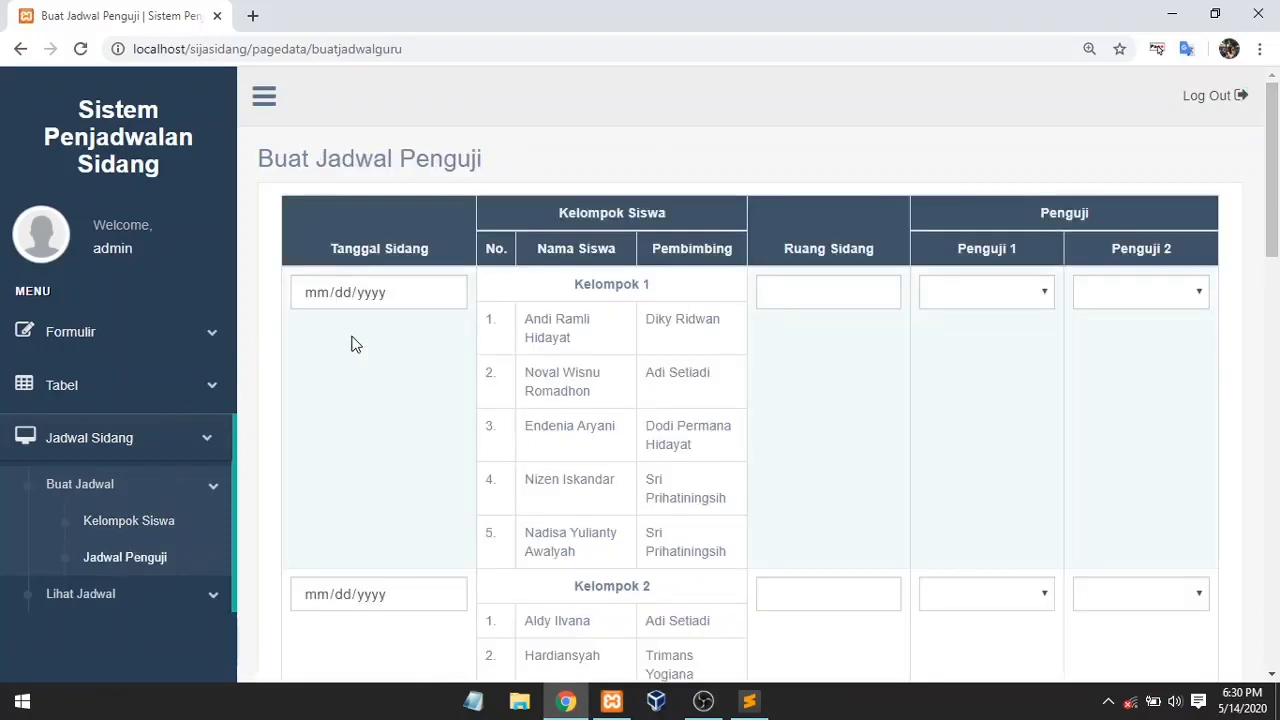
Step: Scroll down and back up through the Kelompok list on the Buat Jadwal Penguji form
left_click_drag(1276, 230, 1275, 540)
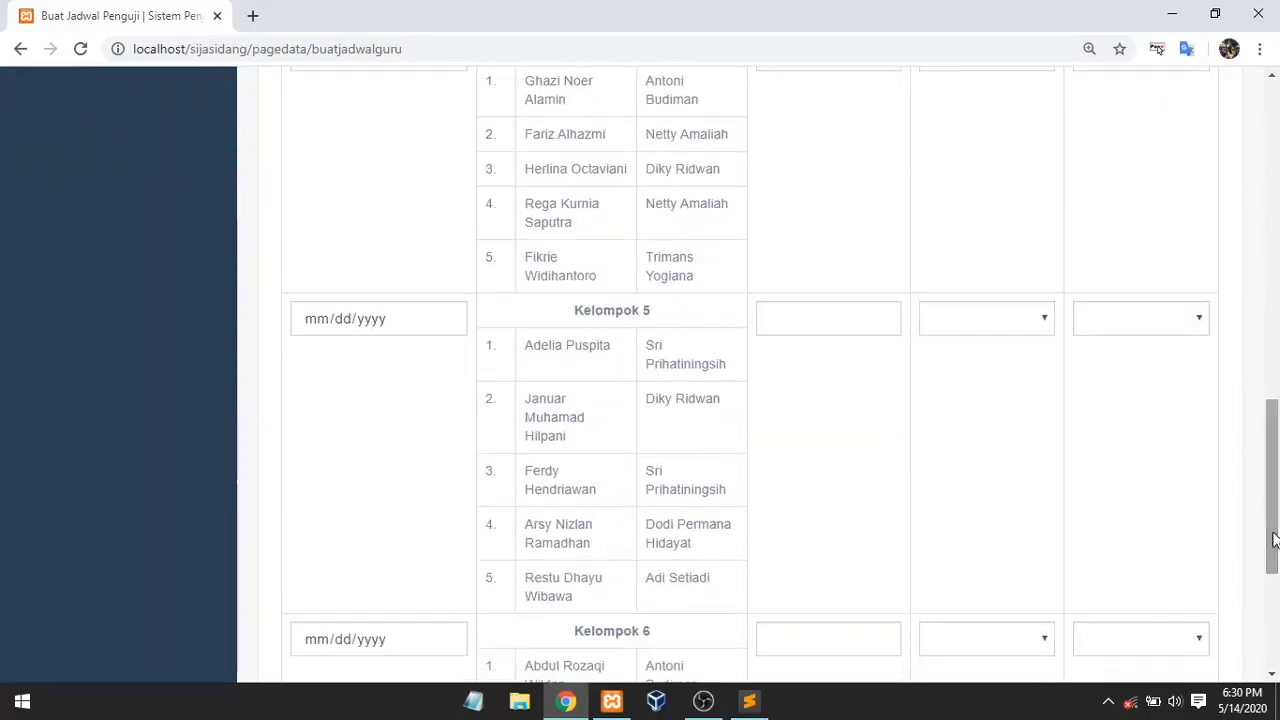
left_click_drag(1277, 470, 1275, 133)
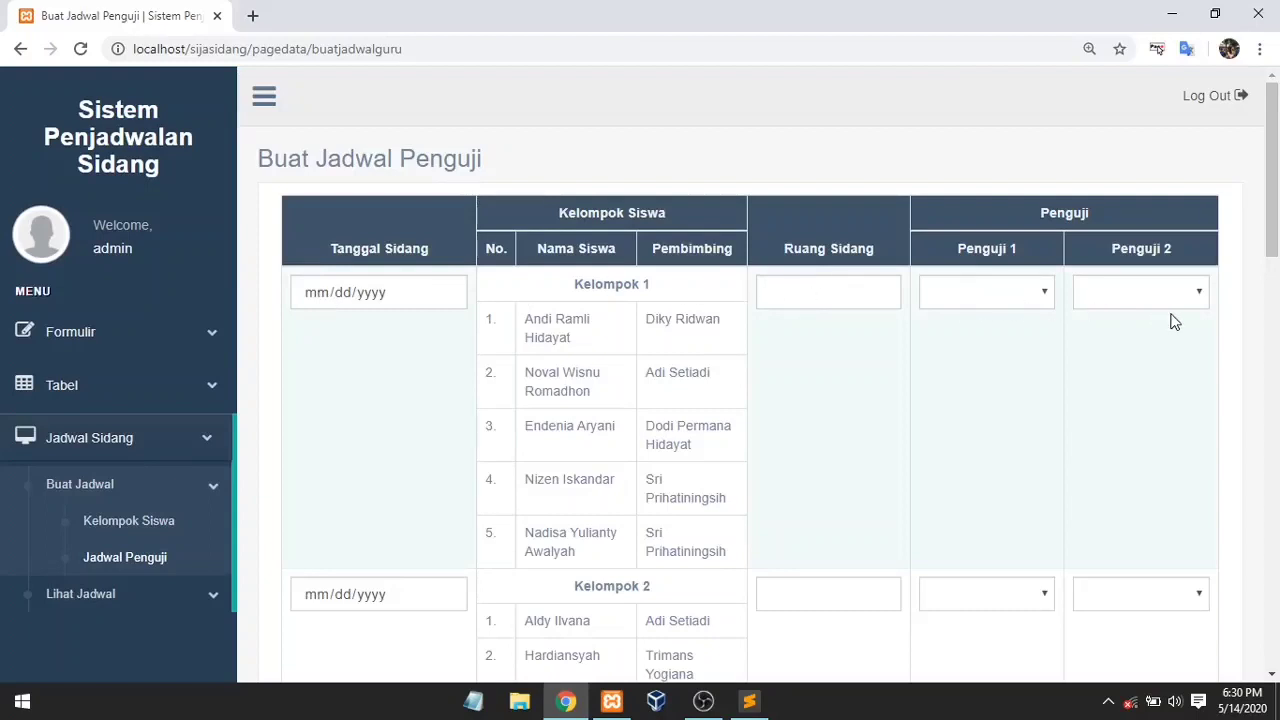
left_click_drag(1276, 190, 1276, 228)
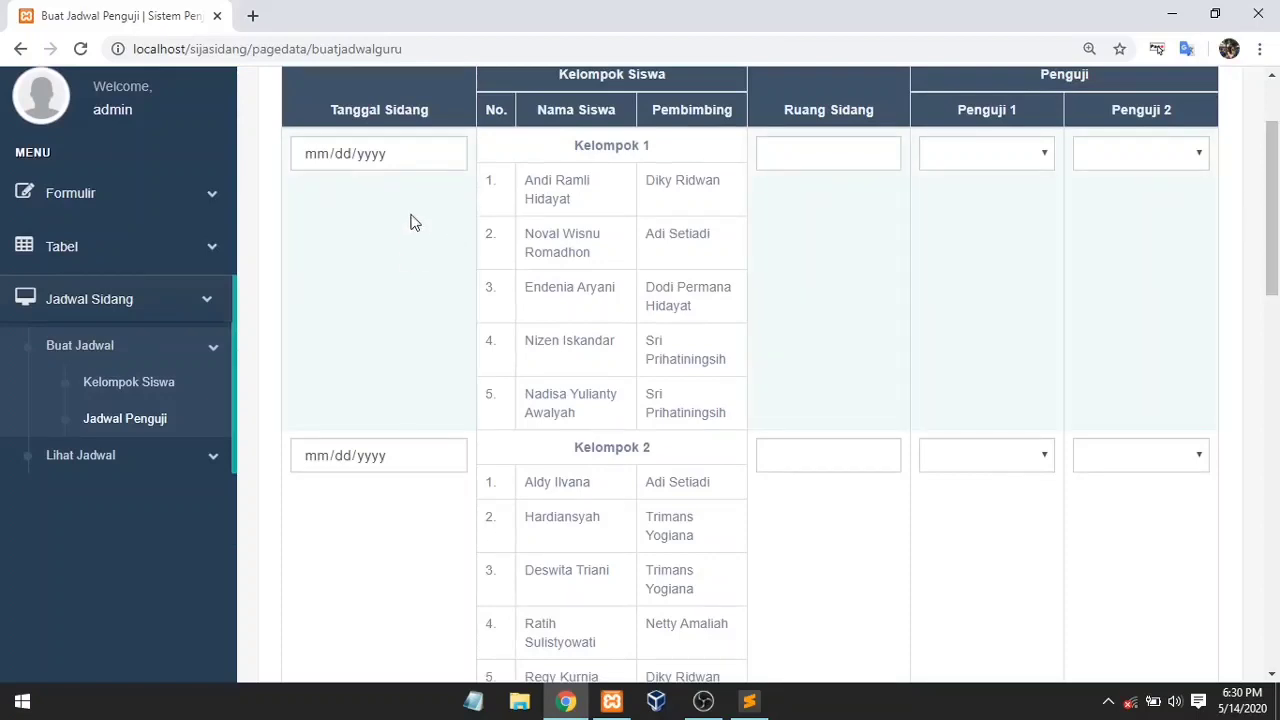
Step: Give Kelompok 1–3 trial date 05/01/2020 and fill in their trial rooms
left_click(445, 155)
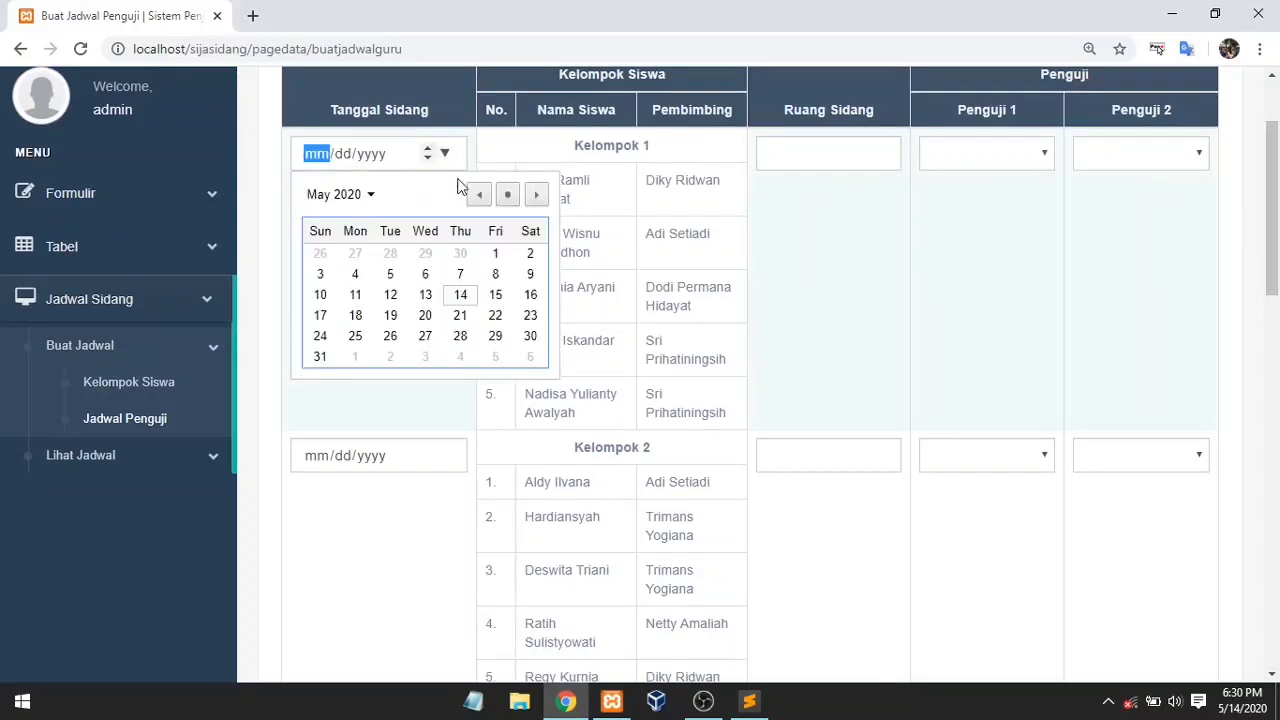
left_click(495, 253)
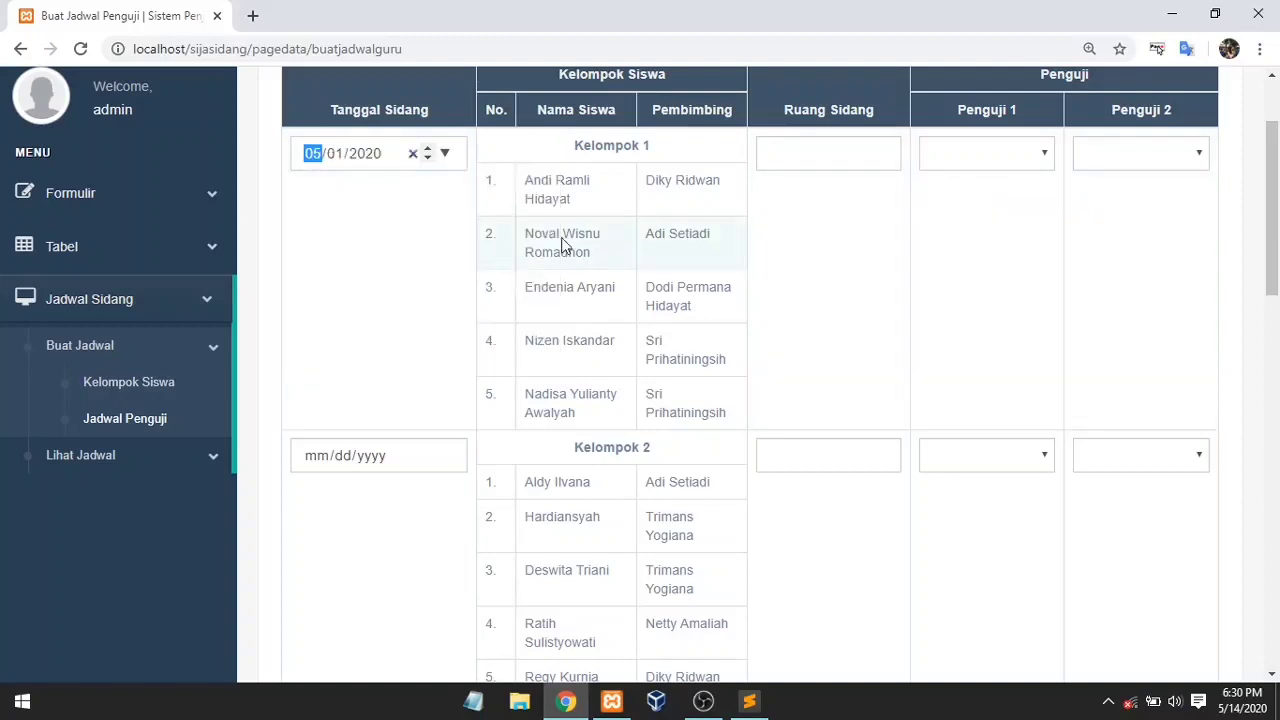
left_click(813, 167)
type("1")
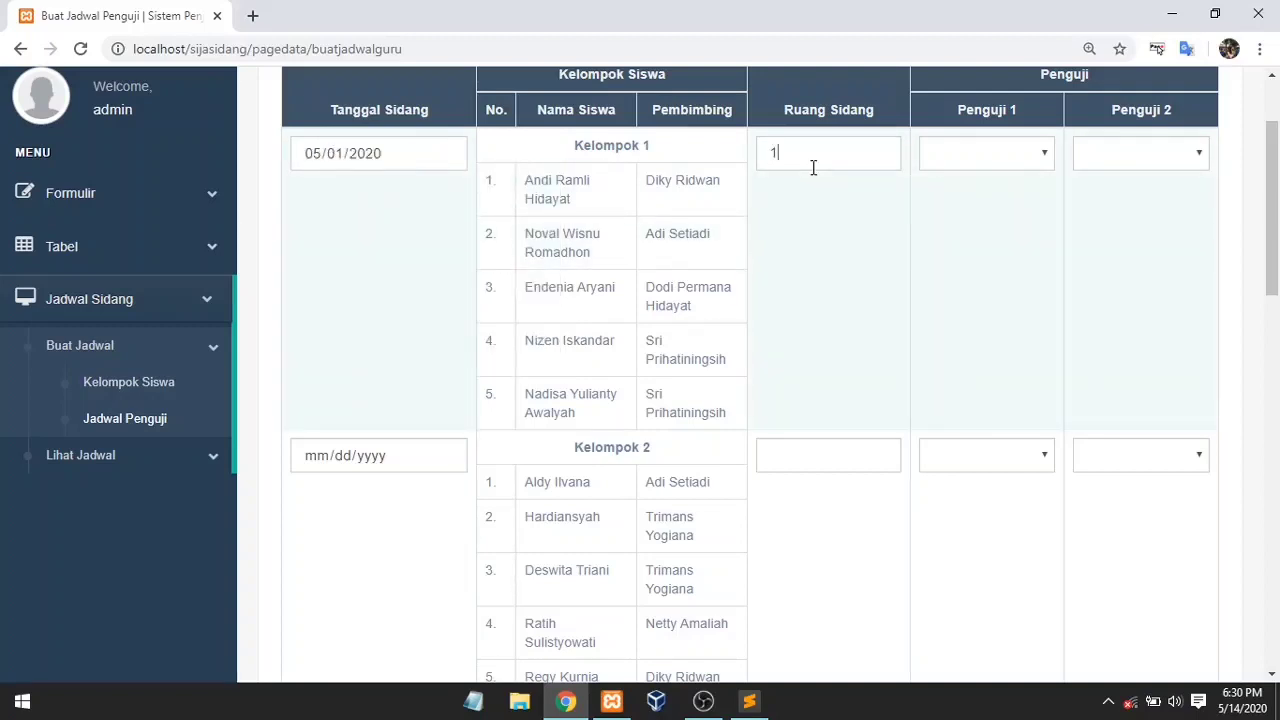
left_click(445, 456)
left_click(495, 555)
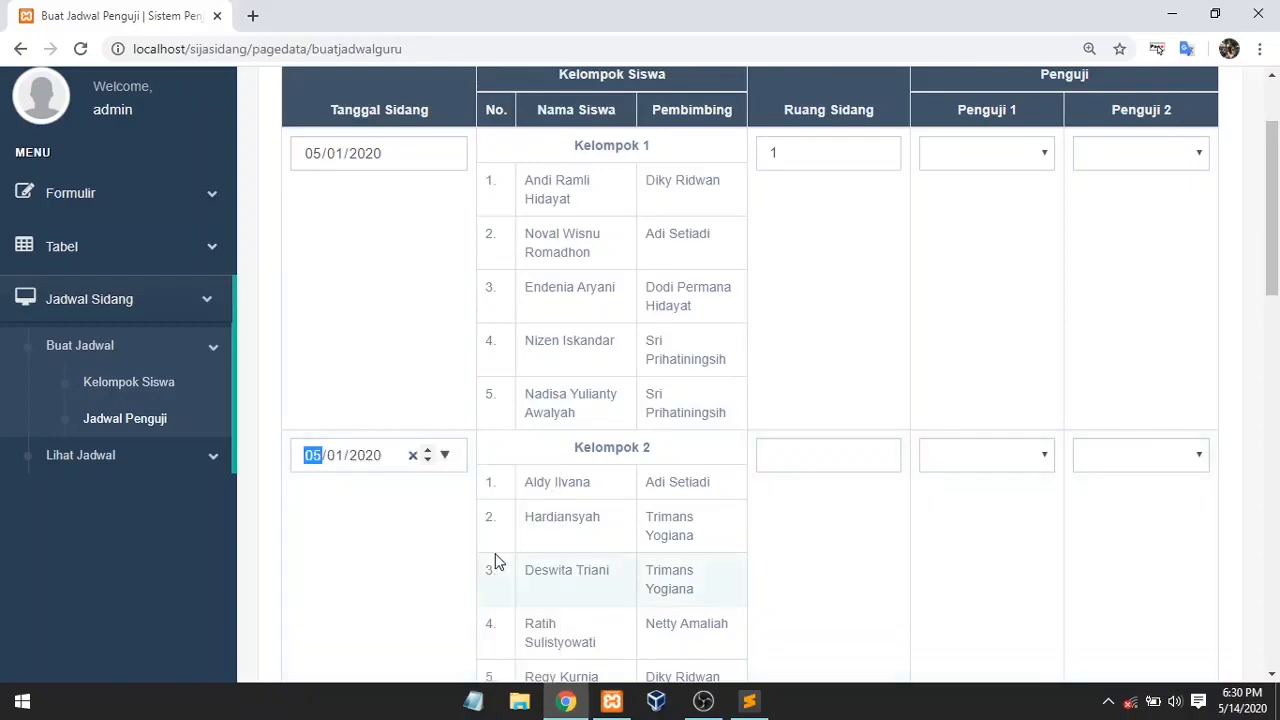
left_click(788, 456)
type("1")
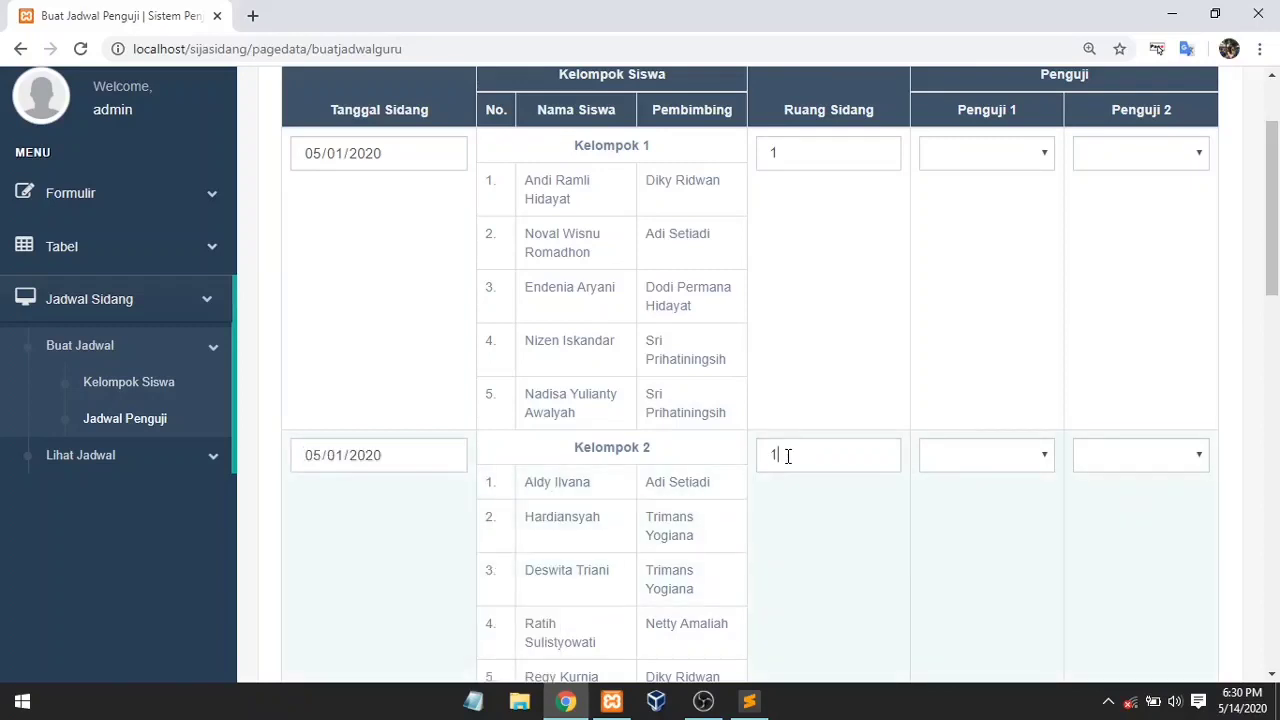
scroll(1277, 260, "down", 1)
scroll(1277, 260, "down", 3)
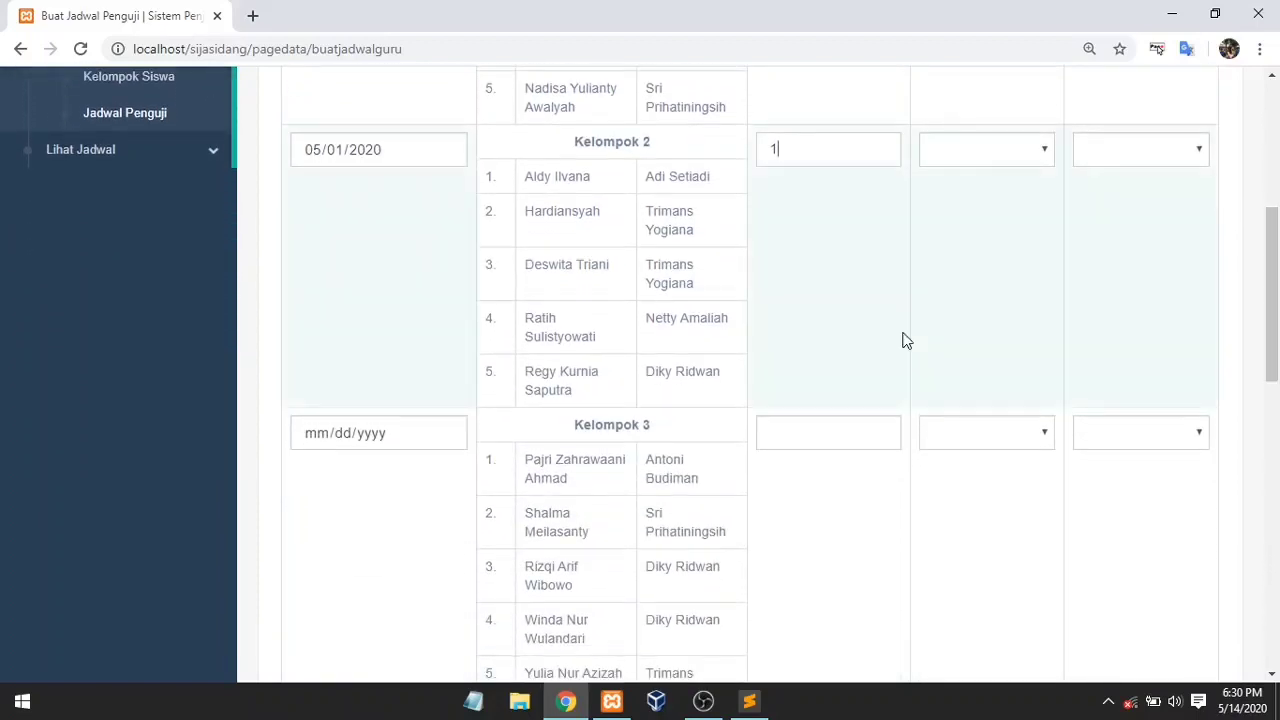
left_click(446, 434)
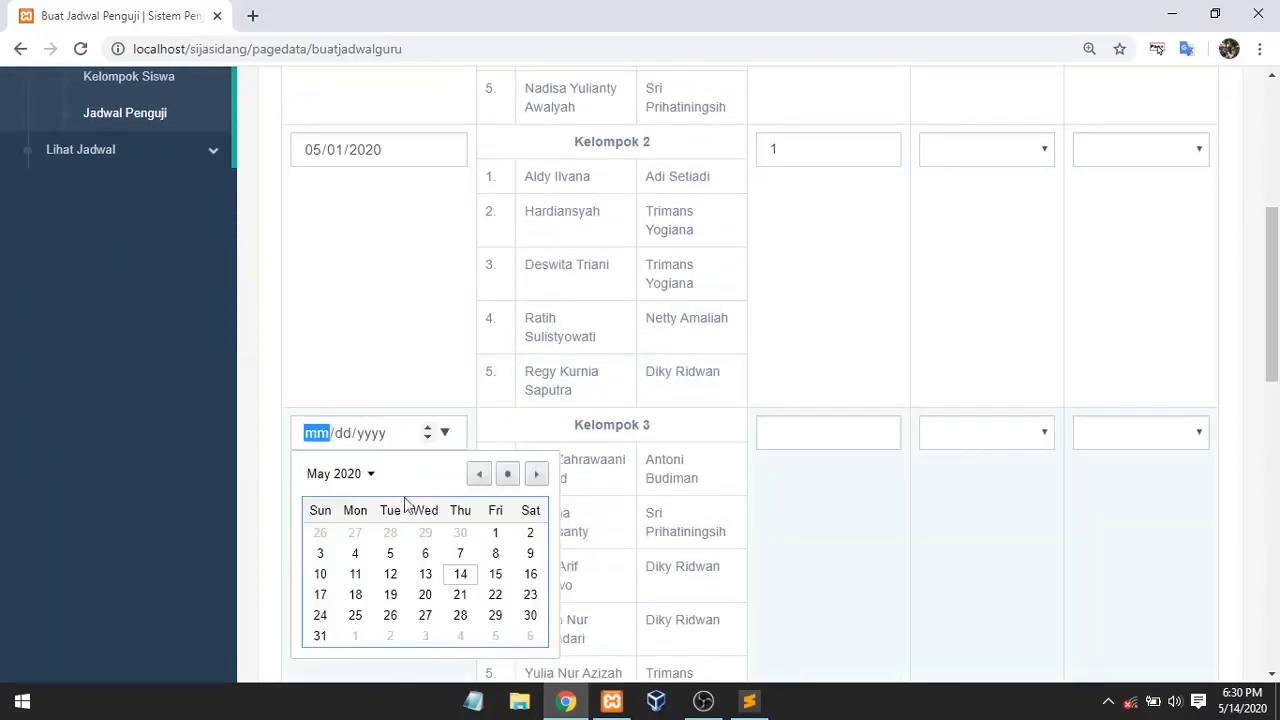
left_click(497, 532)
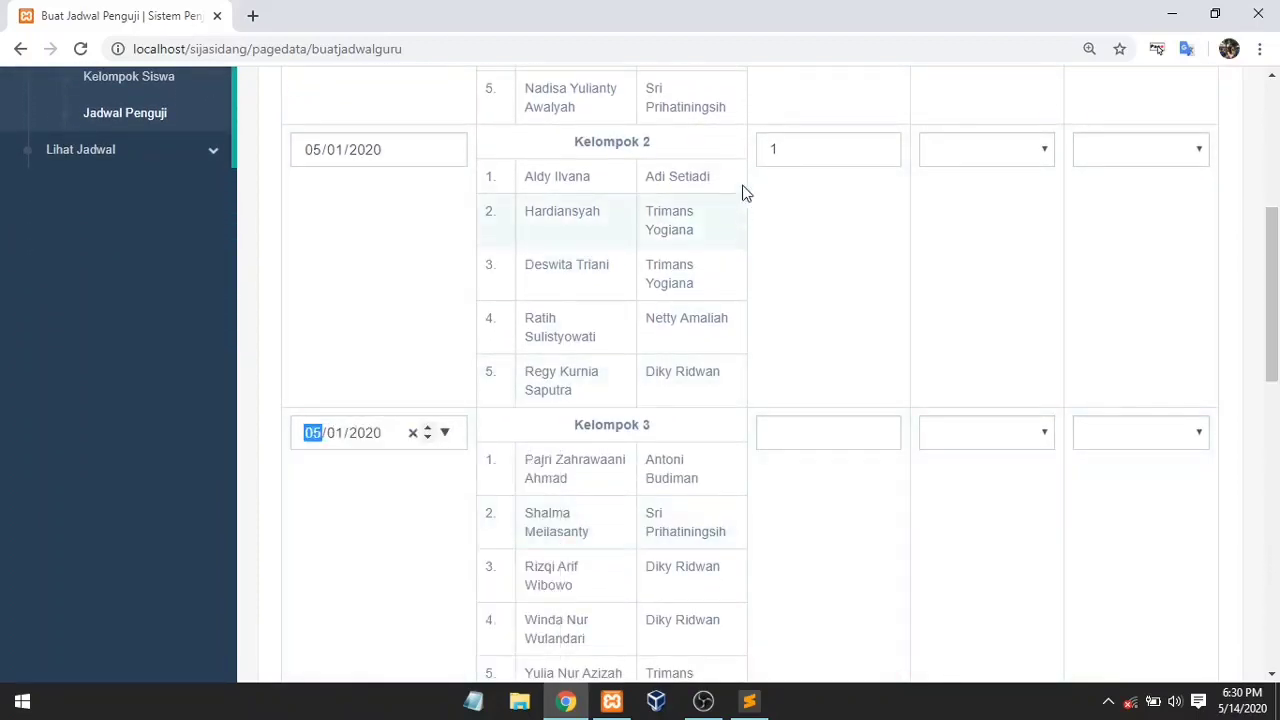
left_click(806, 151)
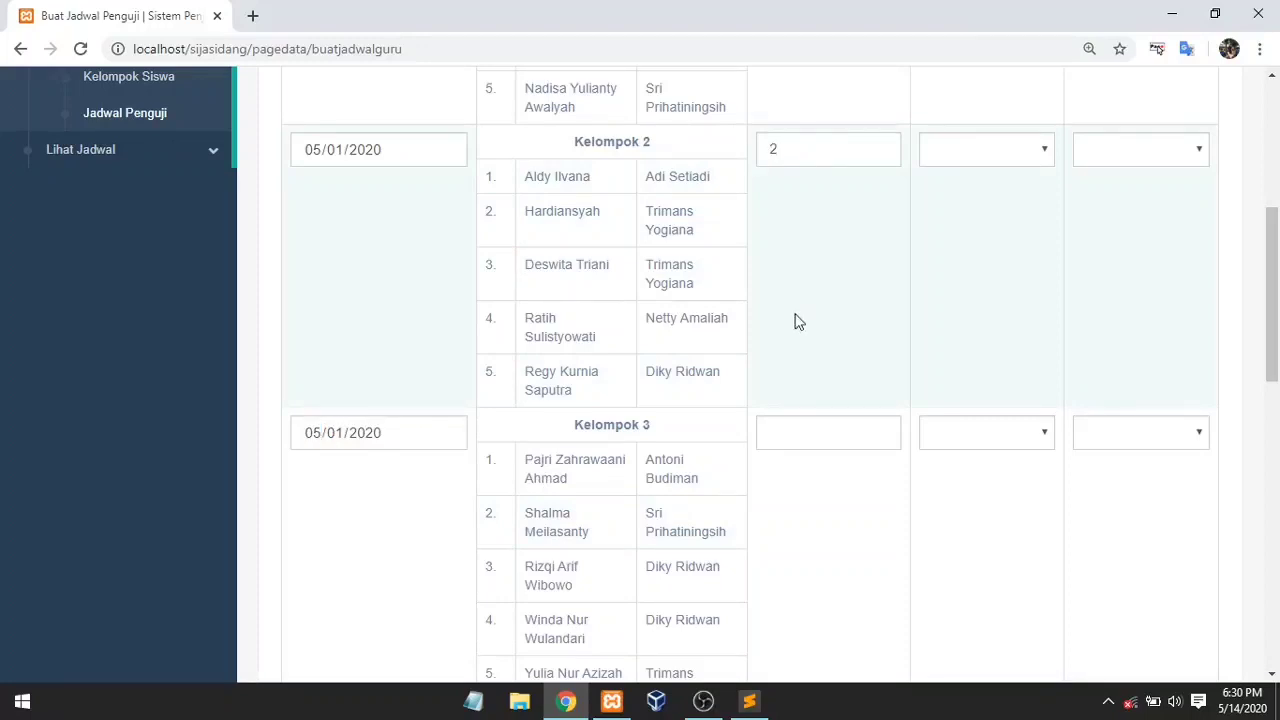
left_click(792, 431)
type("3")
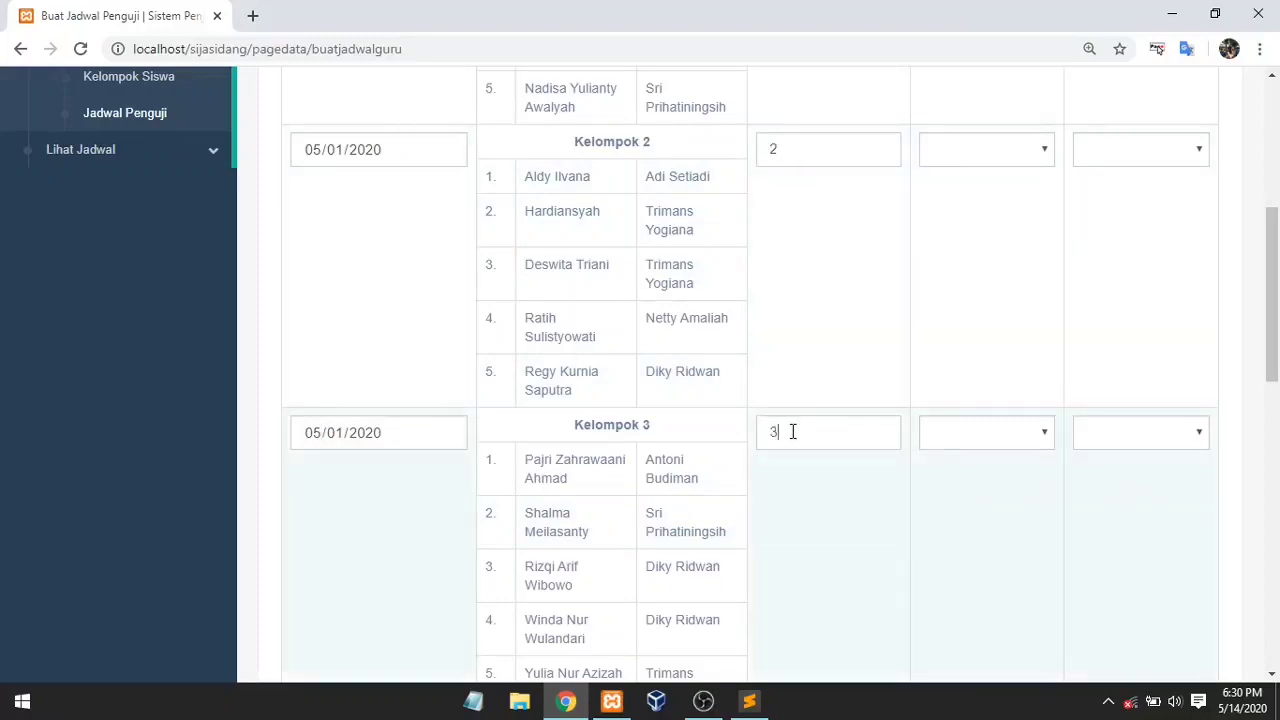
Step: Give Kelompok 4–6 trial date 05/02/2020 with rooms 1, 2 and 3
scroll(628, 418, "down", 3)
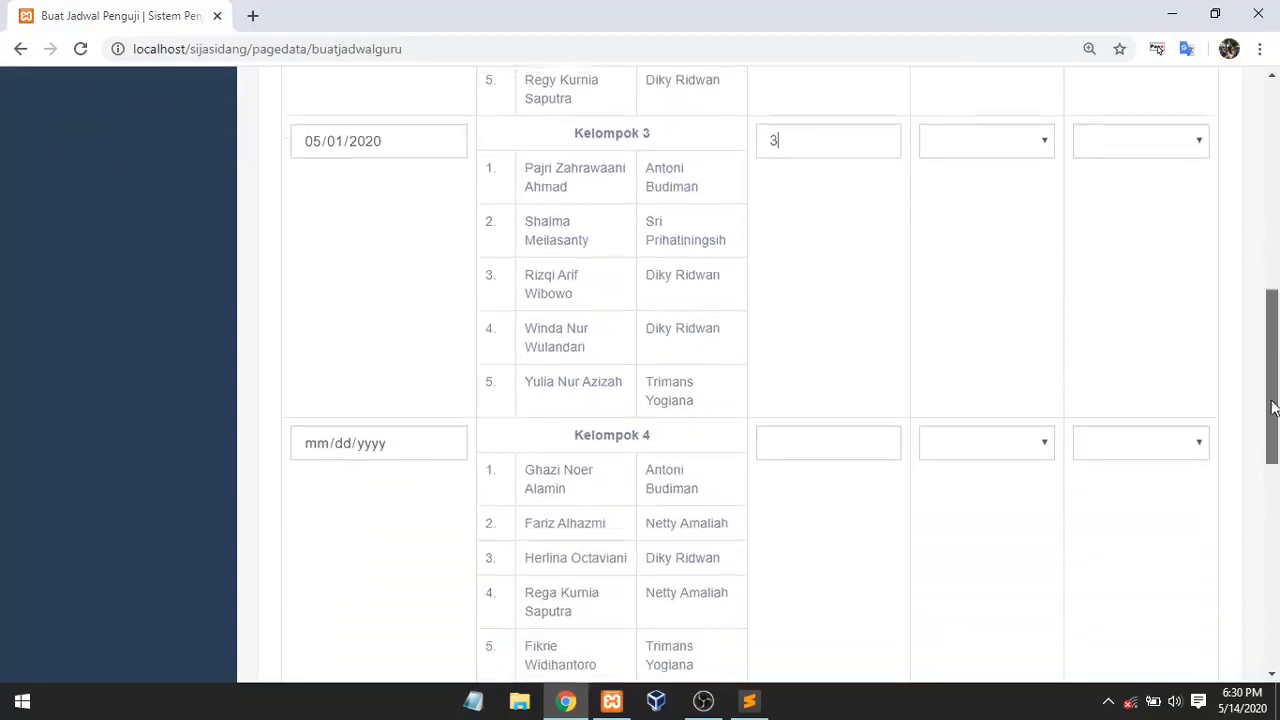
left_click(446, 433)
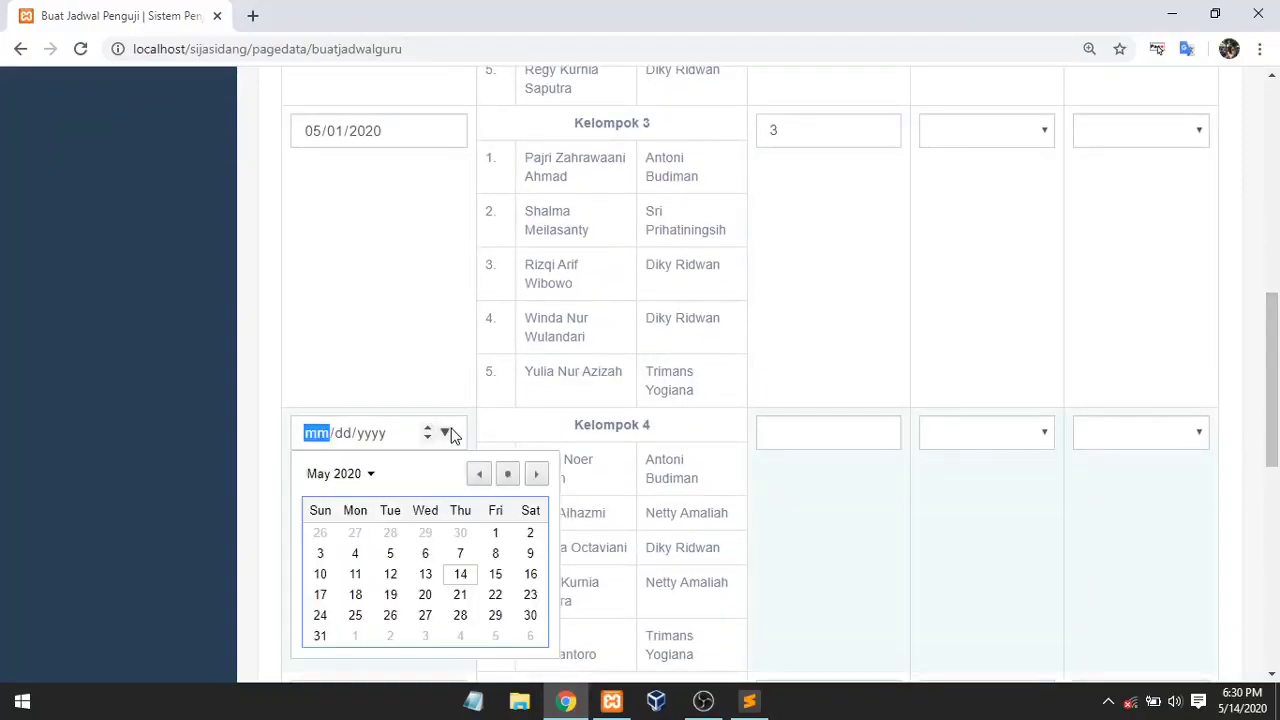
left_click(530, 533)
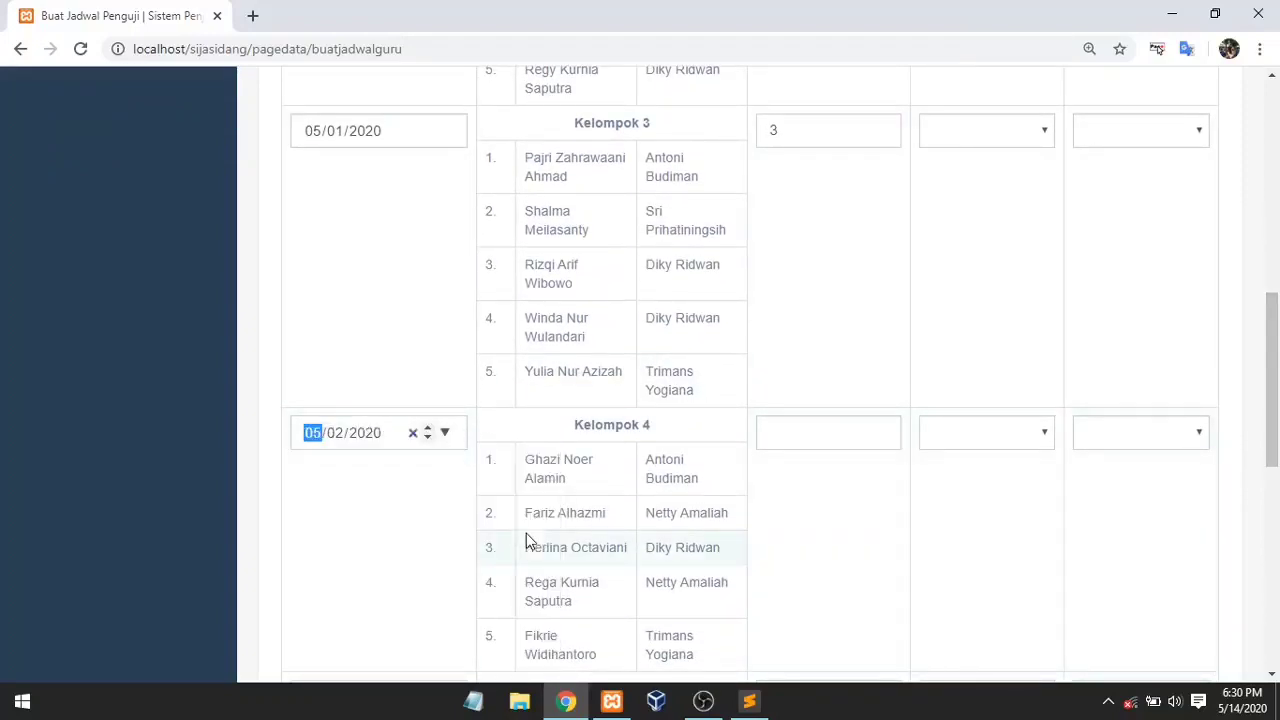
left_click(795, 436)
type("1")
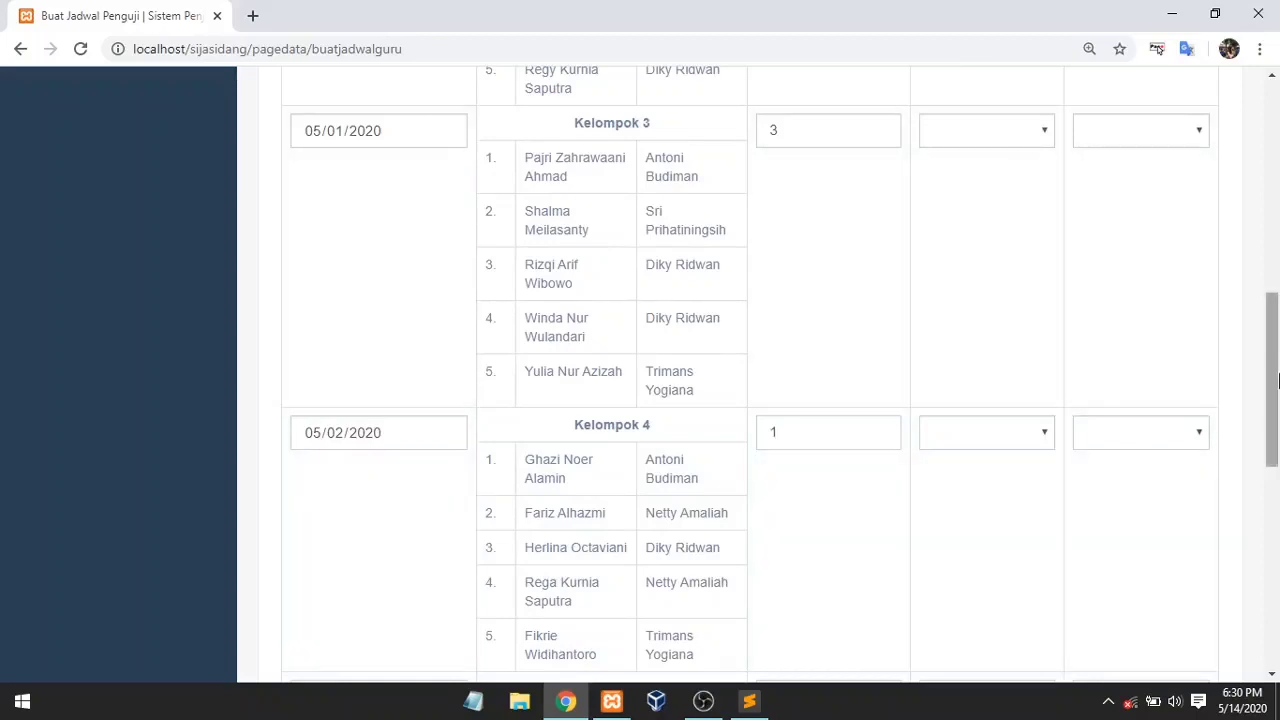
left_click_drag(1272, 380, 1278, 440)
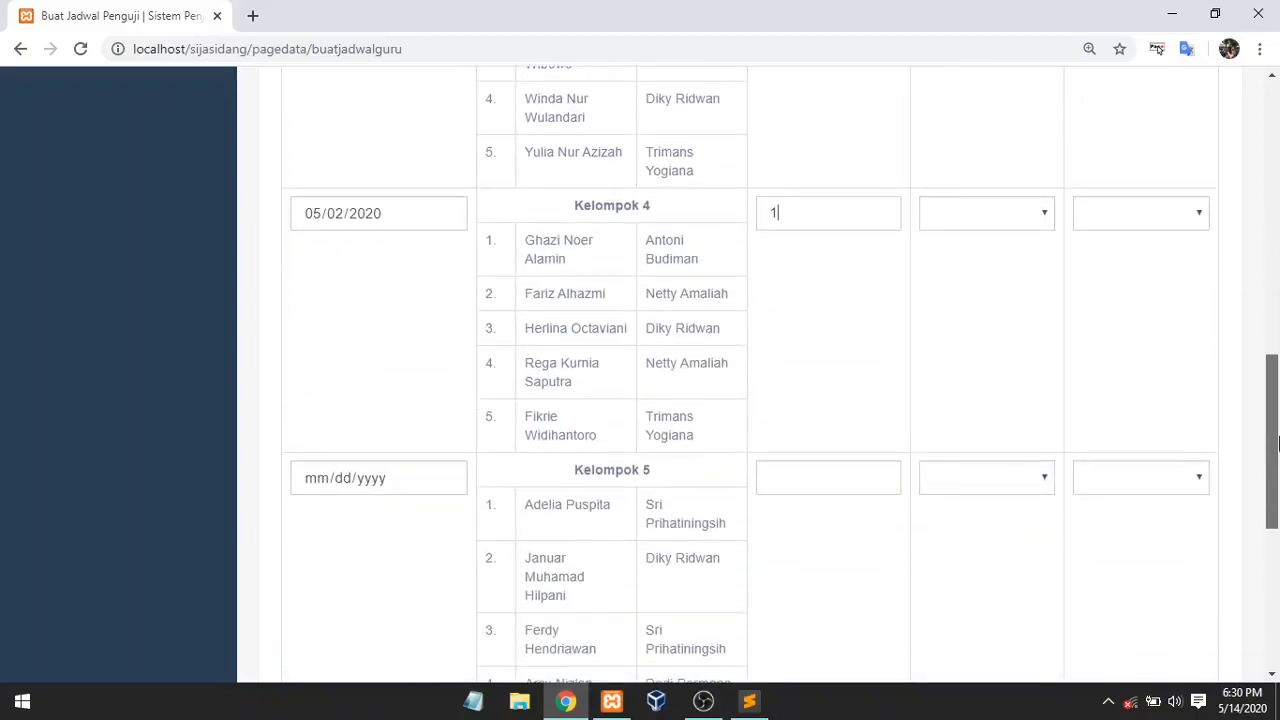
left_click(446, 478)
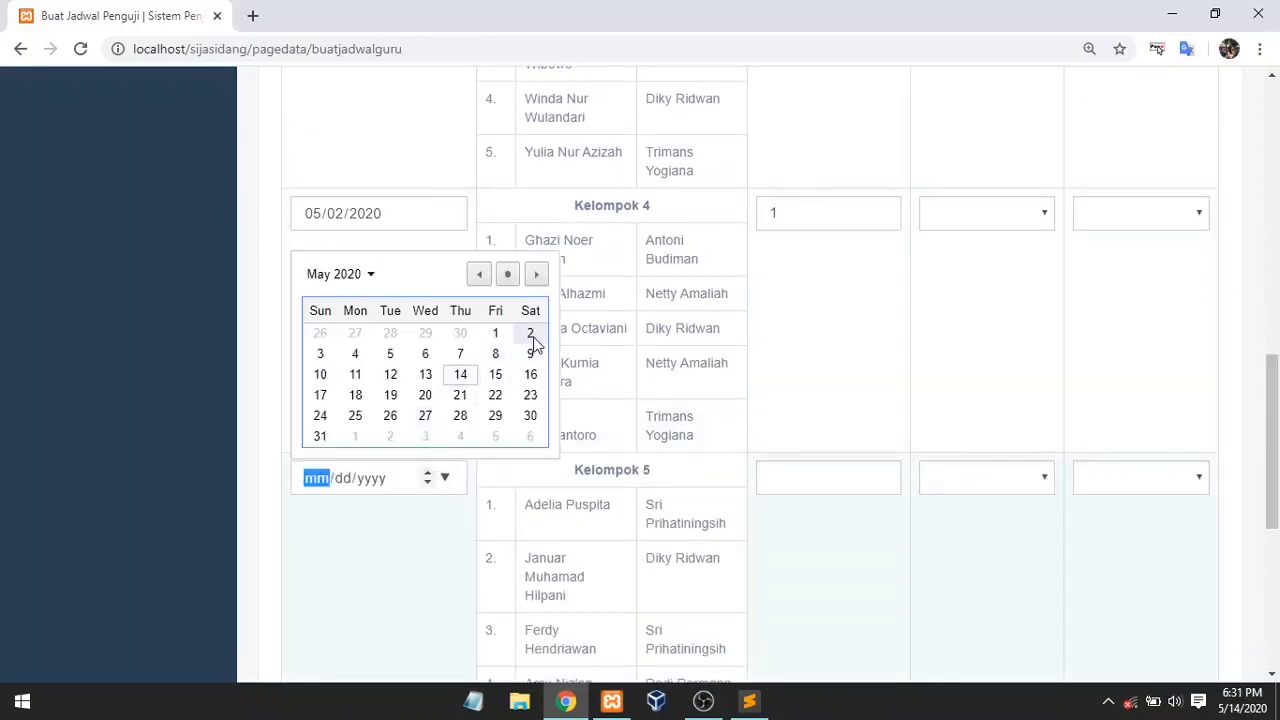
left_click(530, 334)
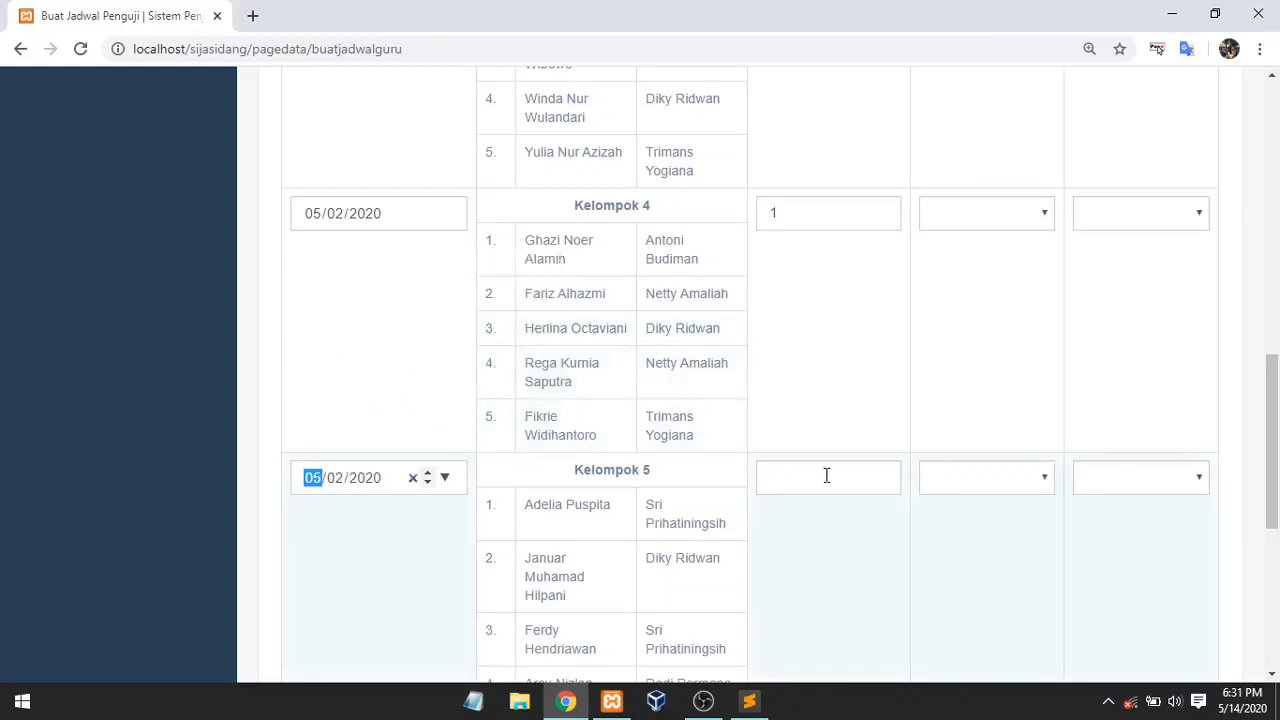
left_click(826, 476)
type("2")
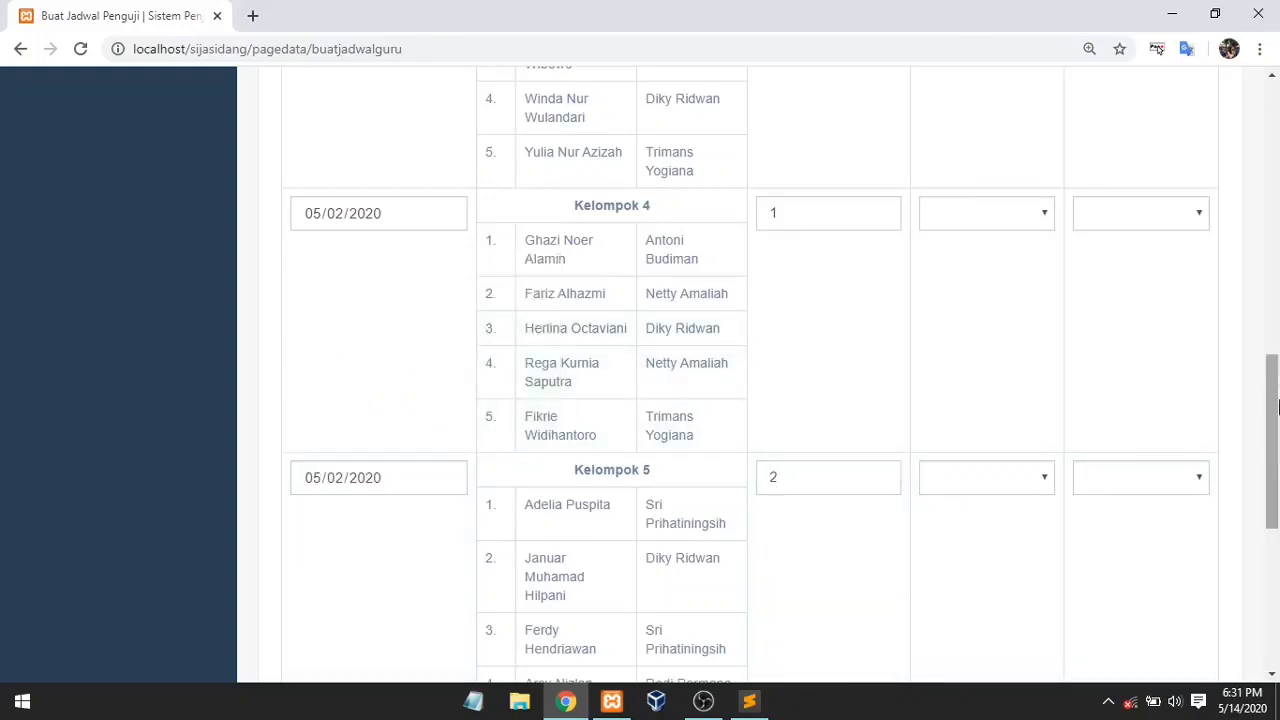
left_click_drag(1276, 405, 1276, 507)
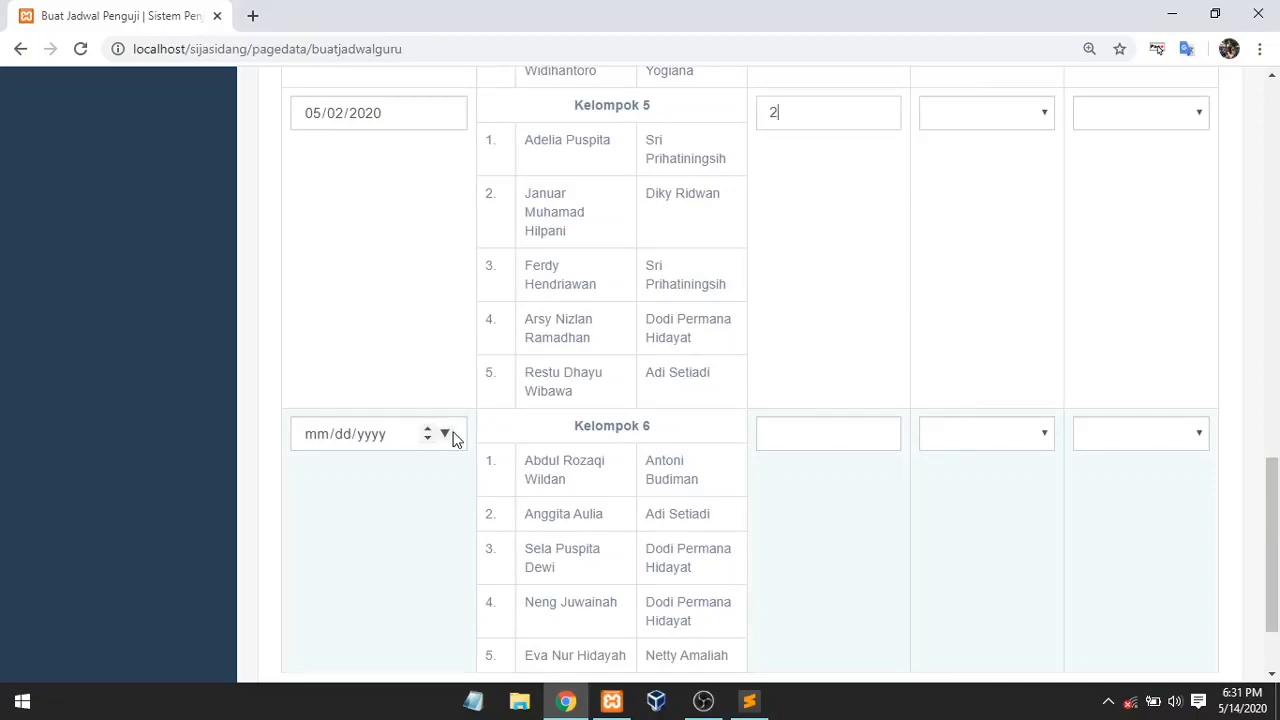
left_click(445, 433)
left_click(541, 538)
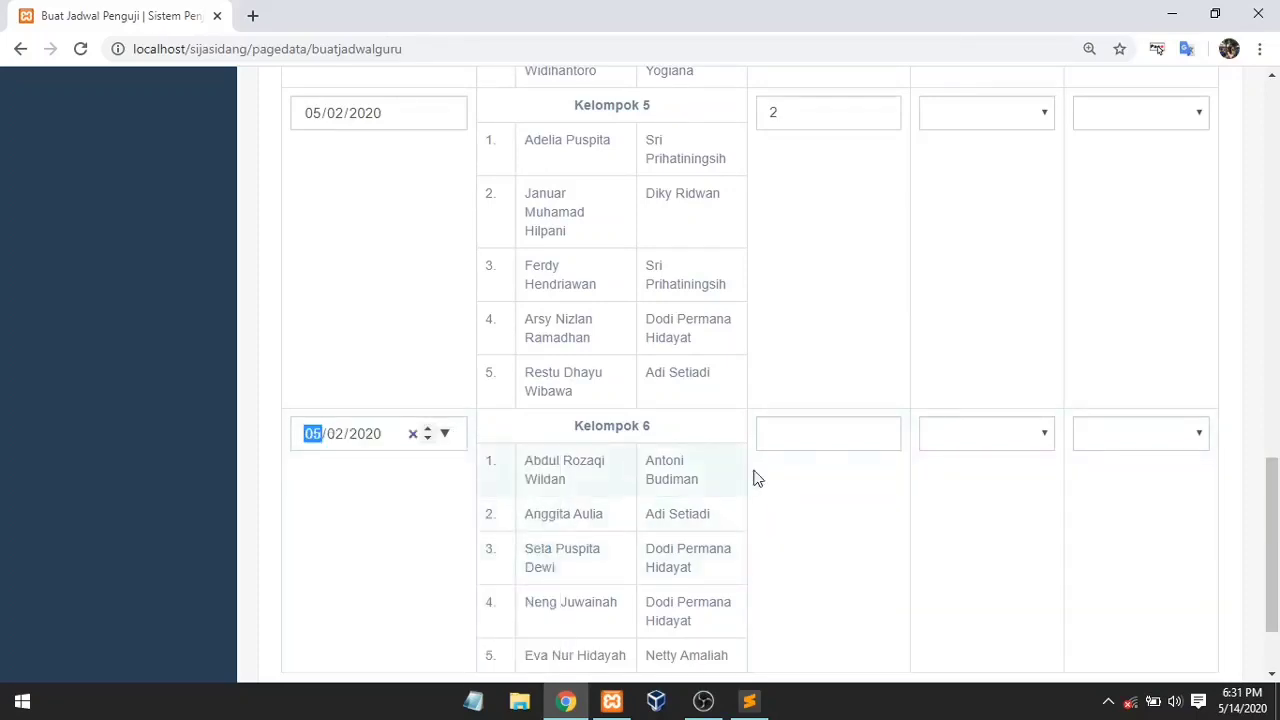
left_click(807, 431)
type("3")
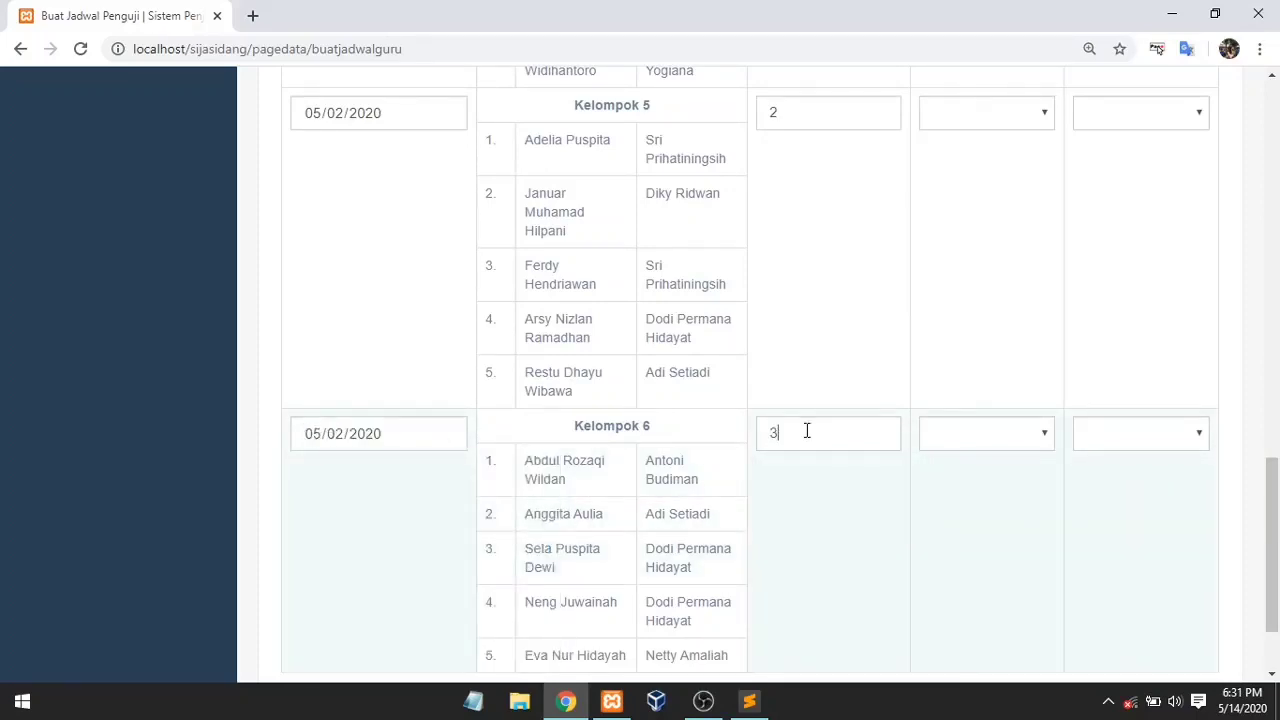
left_click_drag(1272, 535, 1276, 205)
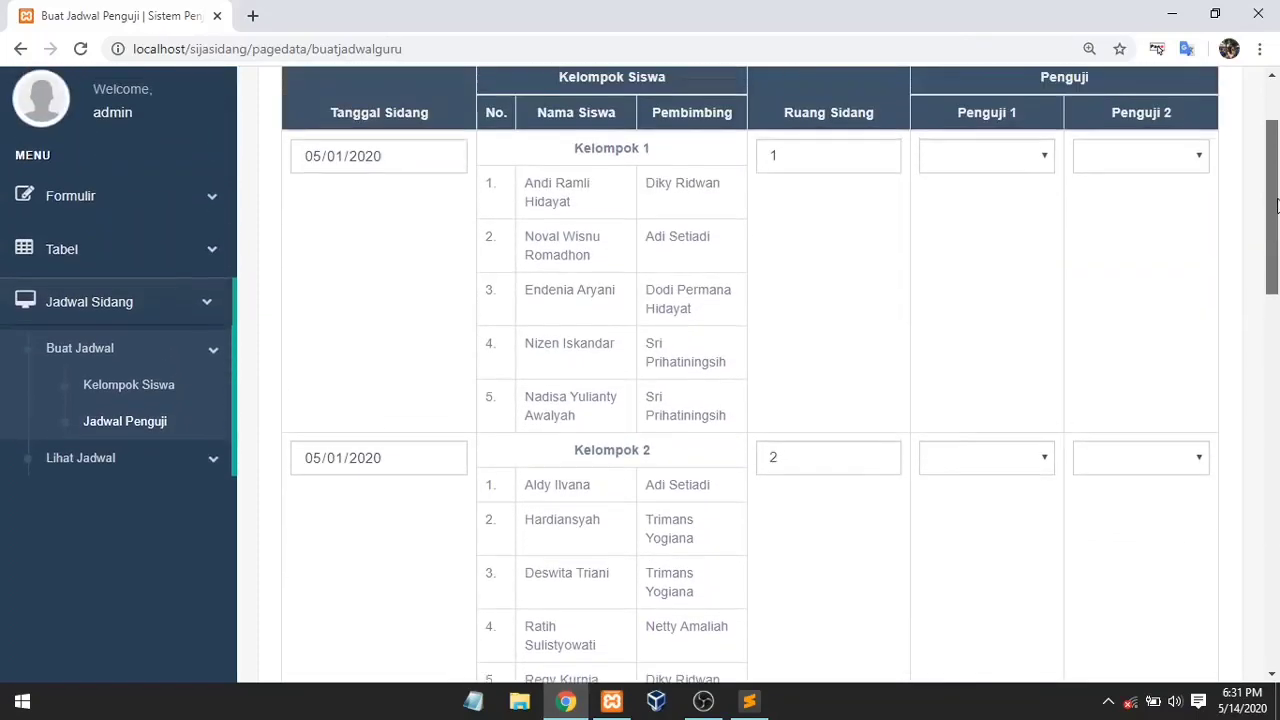
Step: Choose the Penguji 1 and Penguji 2 examiners for Kelompok 1, 2 and 3
left_click(1035, 166)
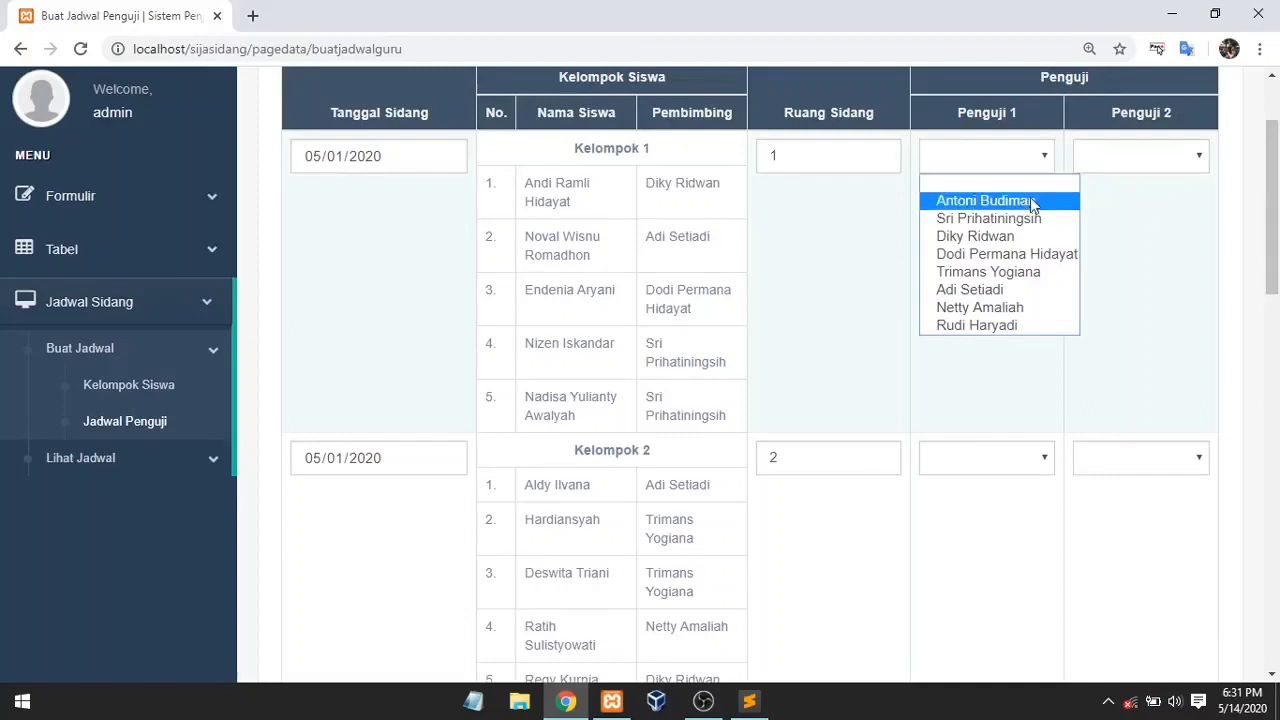
left_click(1016, 325)
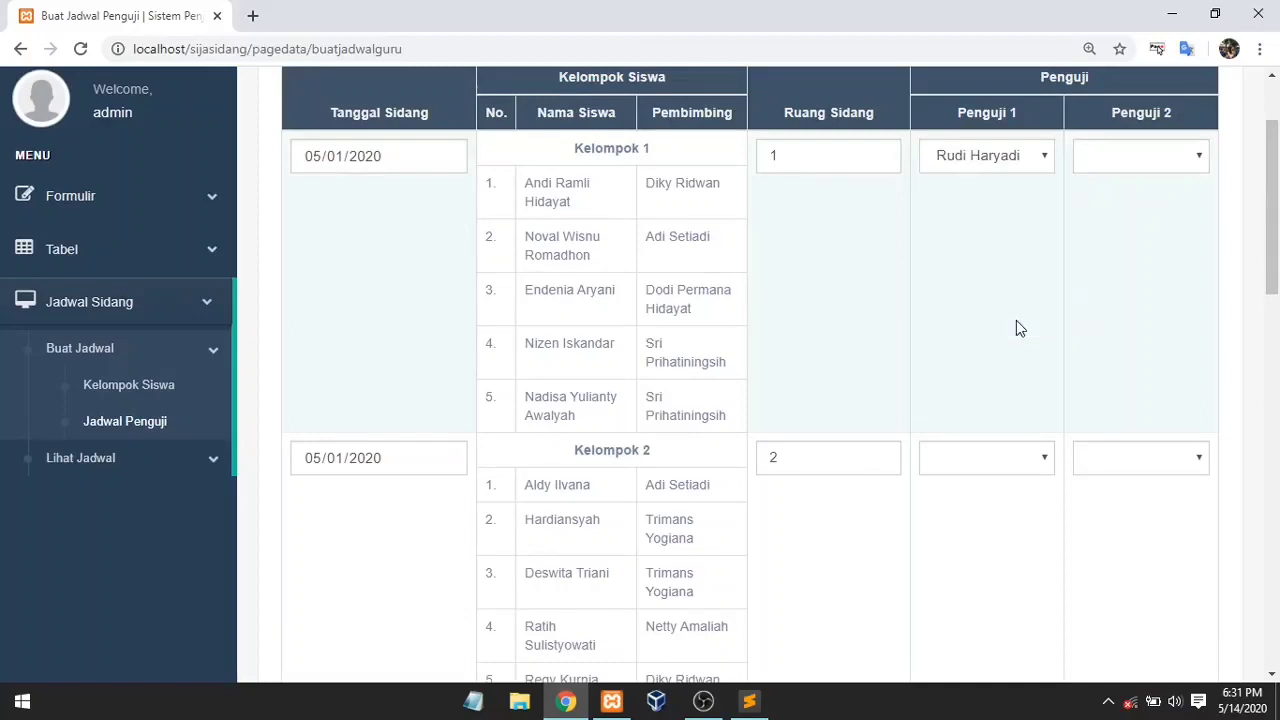
left_click(1118, 166)
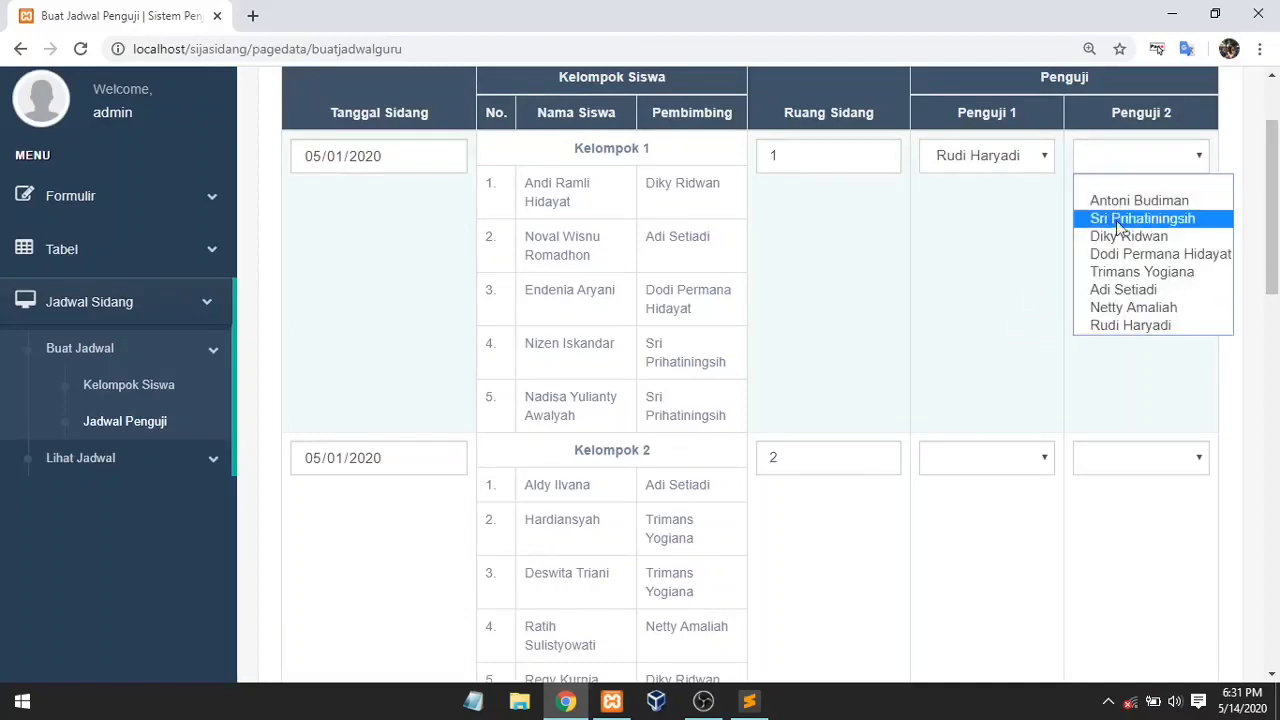
left_click(1128, 308)
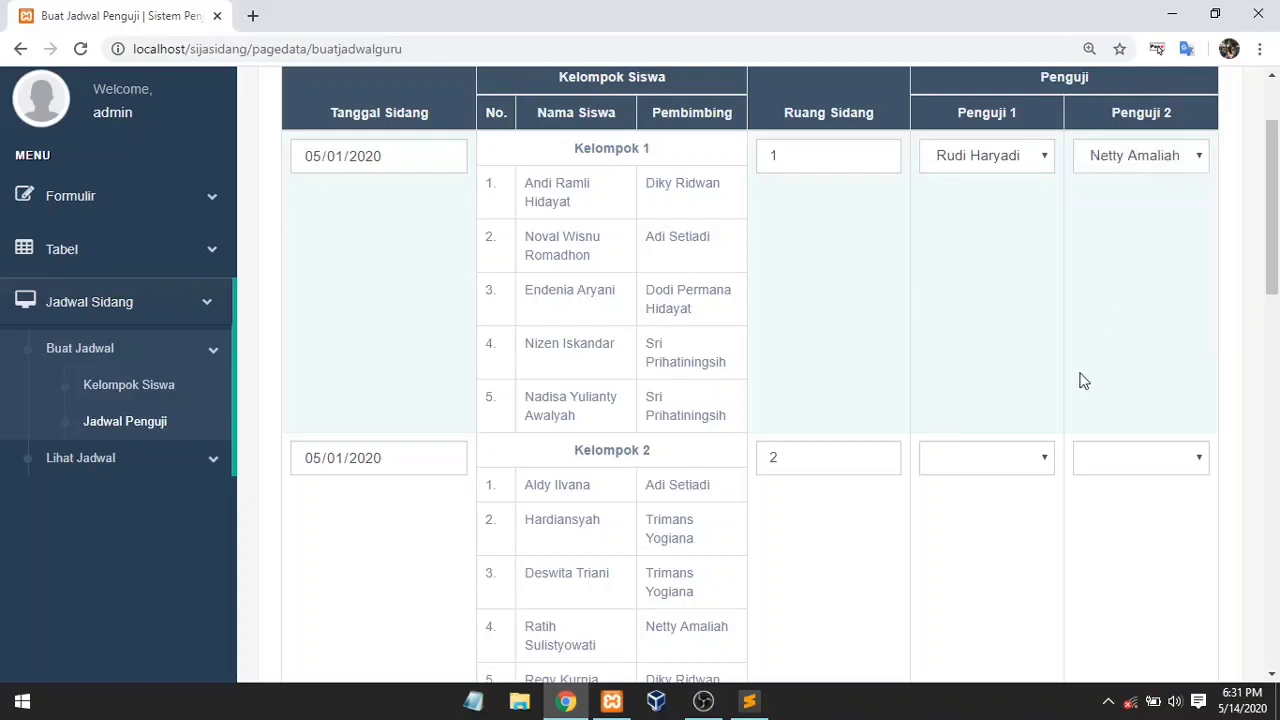
left_click(1024, 466)
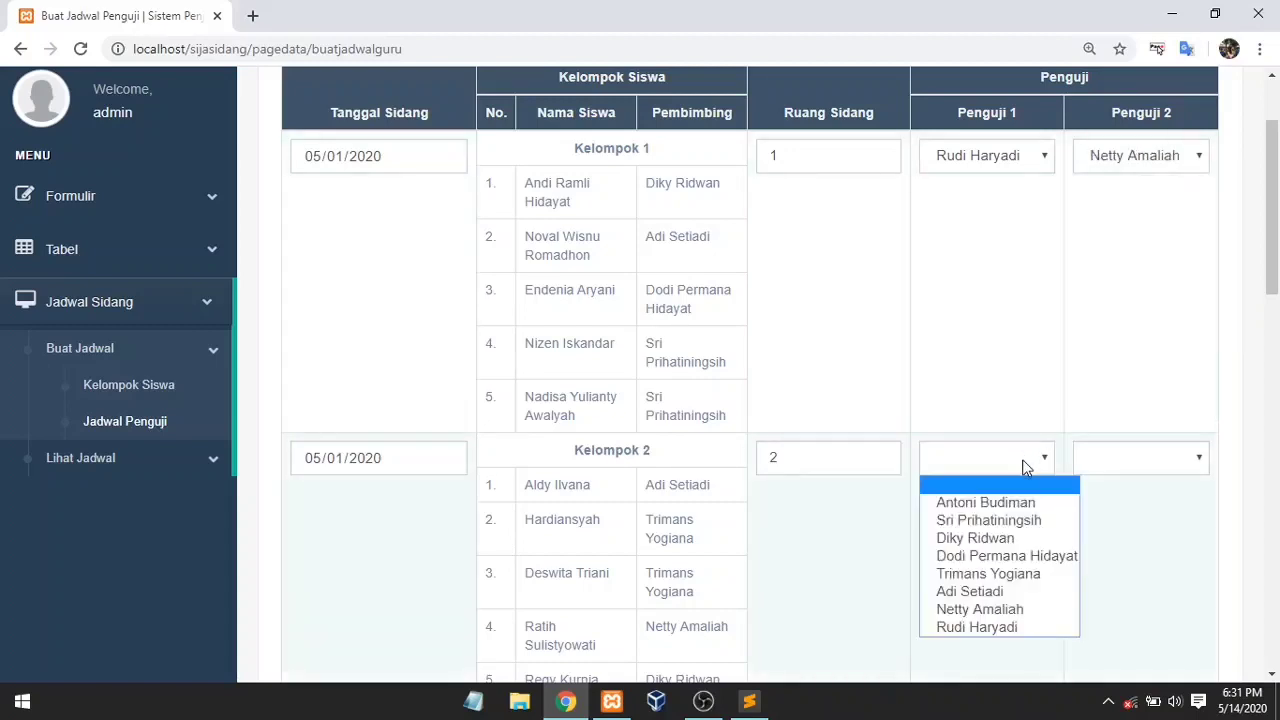
left_click(1020, 522)
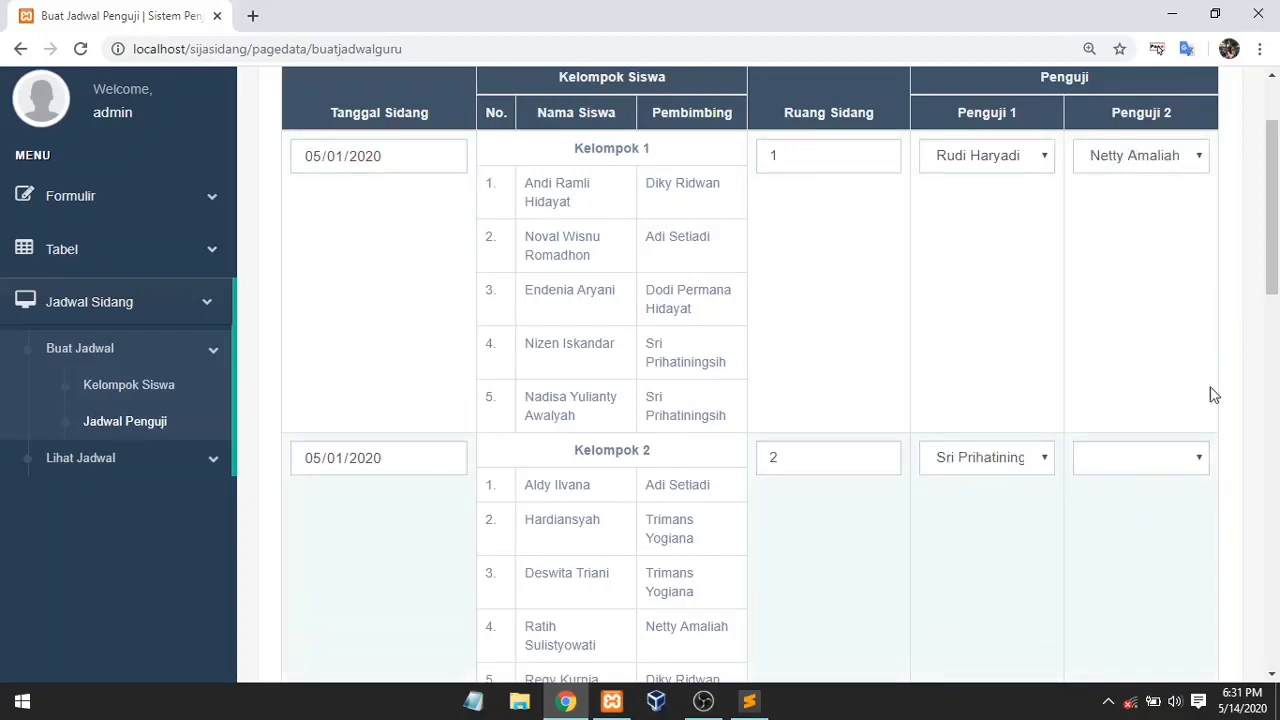
scroll(1200, 380, "down", 1)
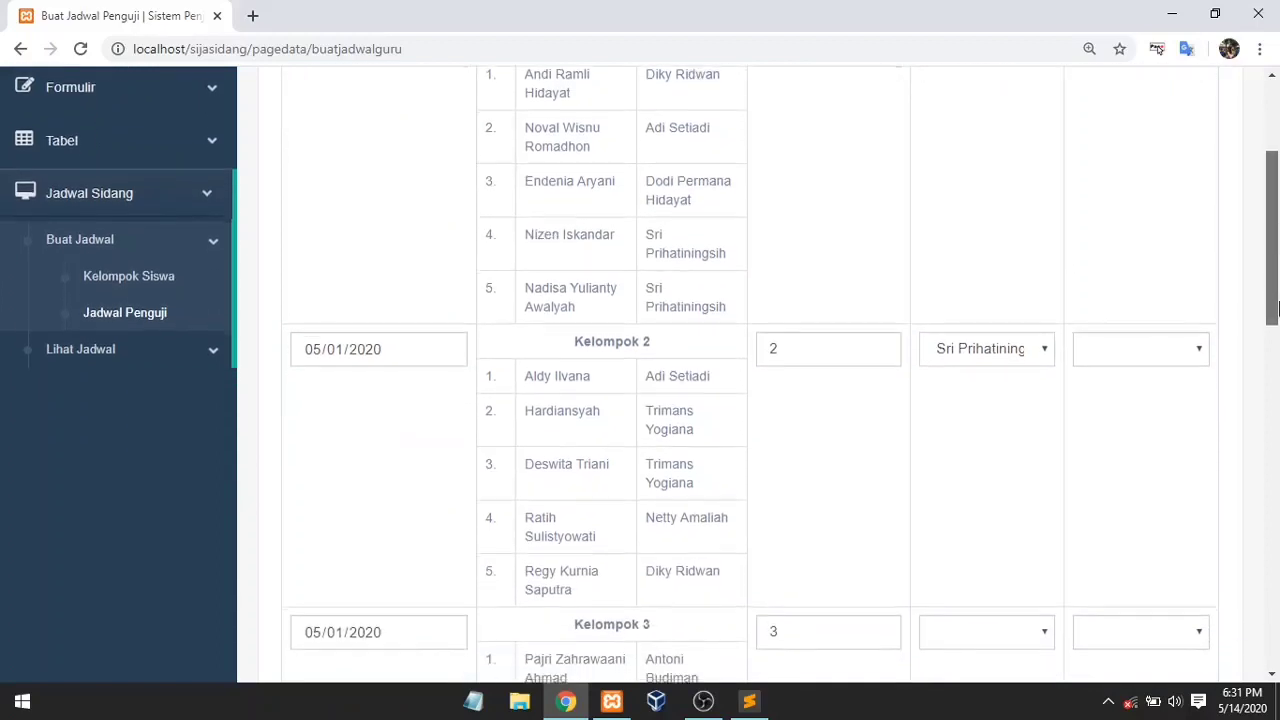
left_click(1182, 362)
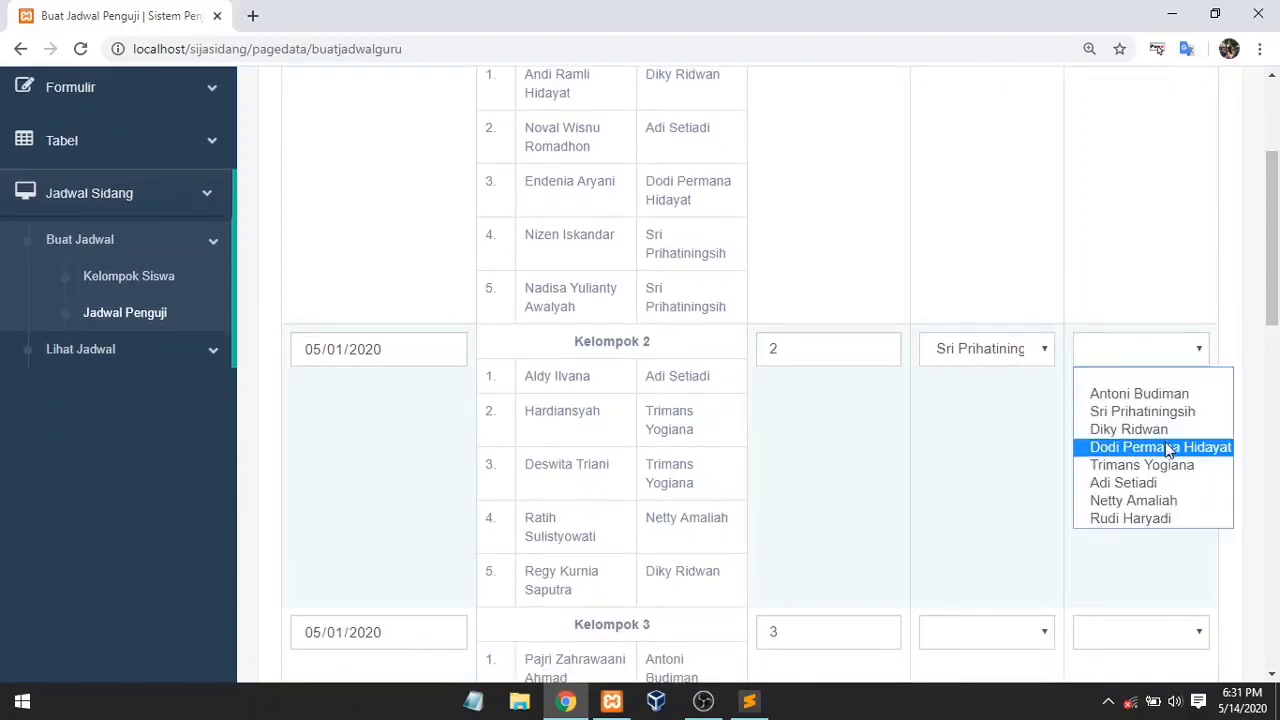
left_click(1154, 394)
scroll(1276, 300, "down", 1)
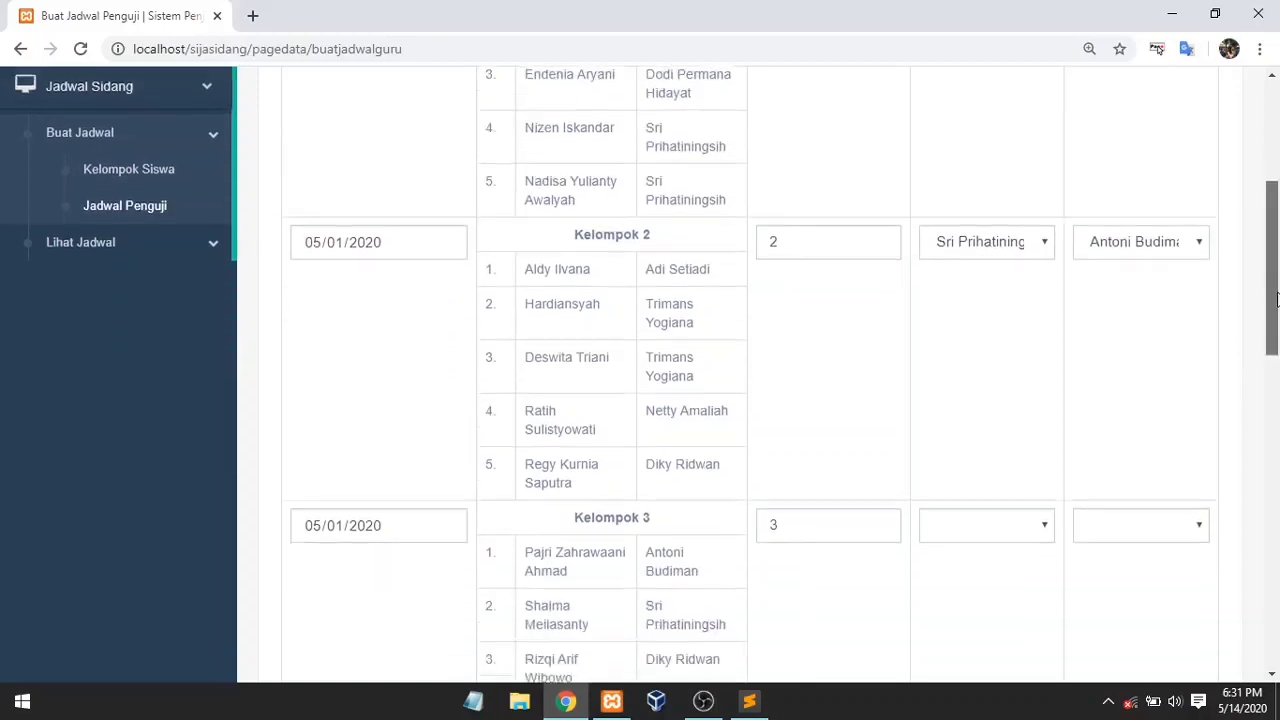
scroll(1276, 300, "down", 2)
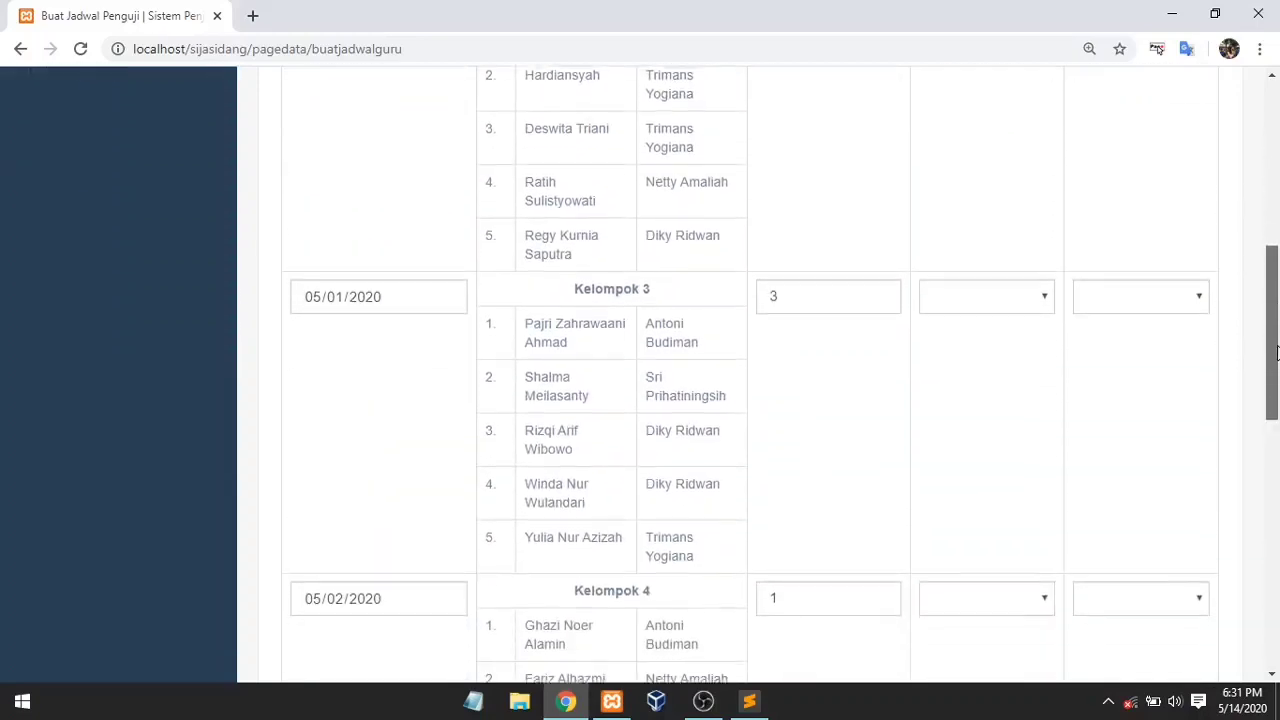
left_click(1018, 305)
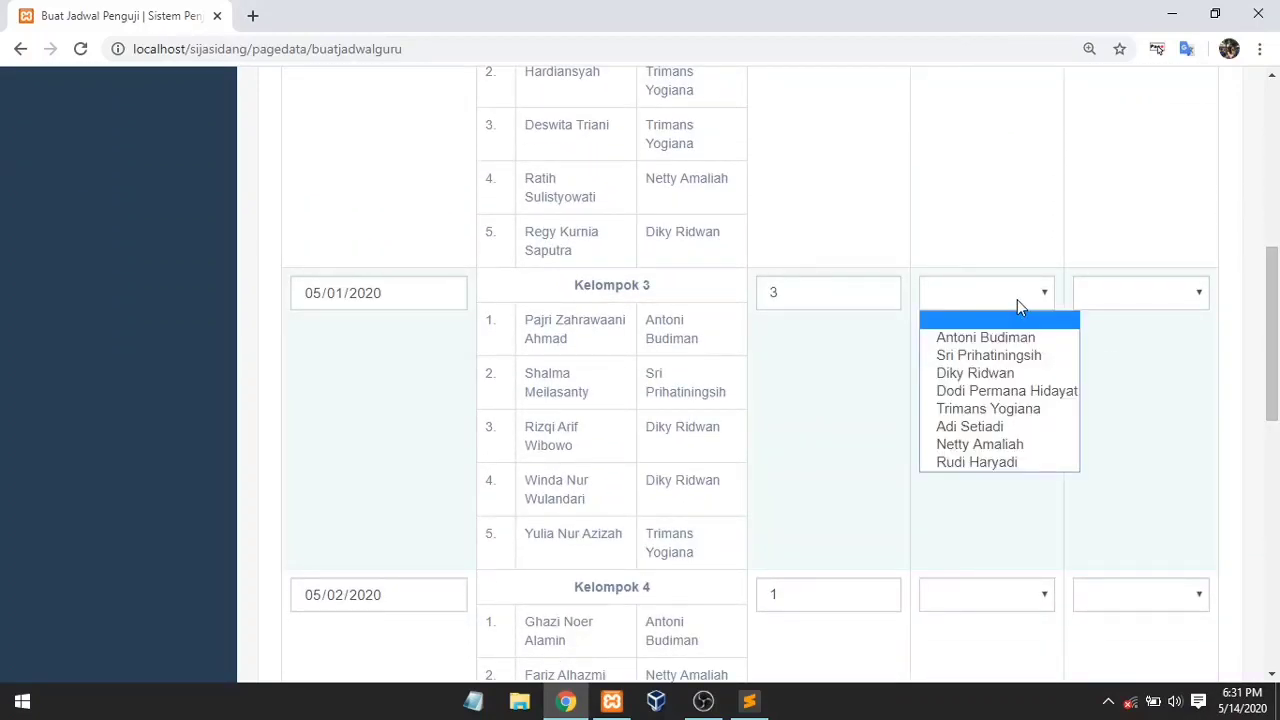
left_click(1012, 446)
left_click(1105, 292)
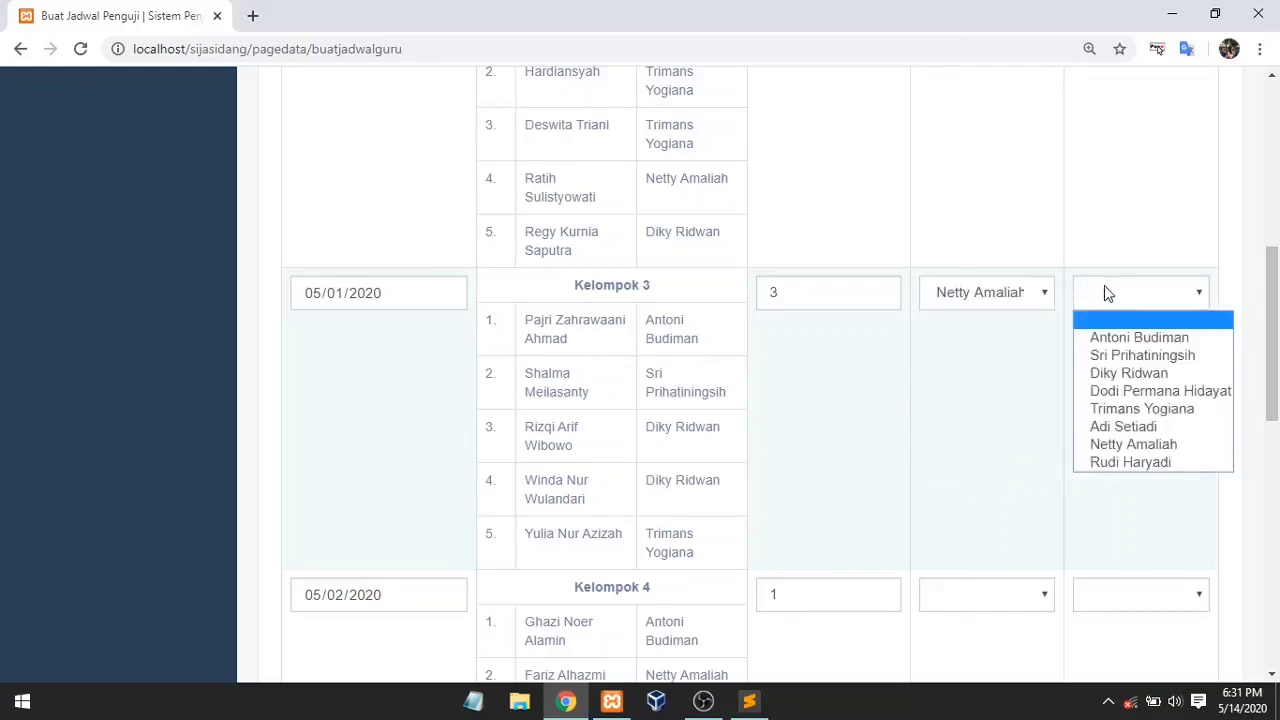
left_click(1124, 391)
Step: Choose the Penguji 1 and Penguji 2 examiners for Kelompok 4, 5 and 6
scroll(1218, 416, "down", 5)
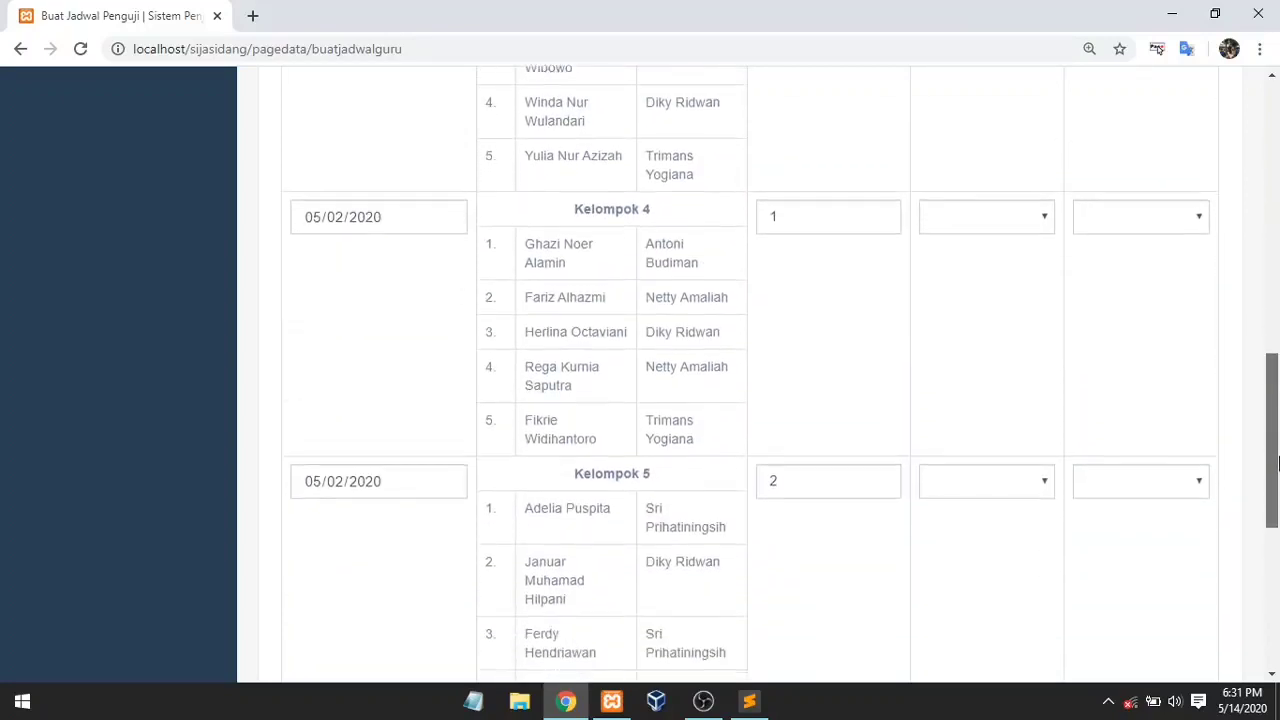
left_click(993, 180)
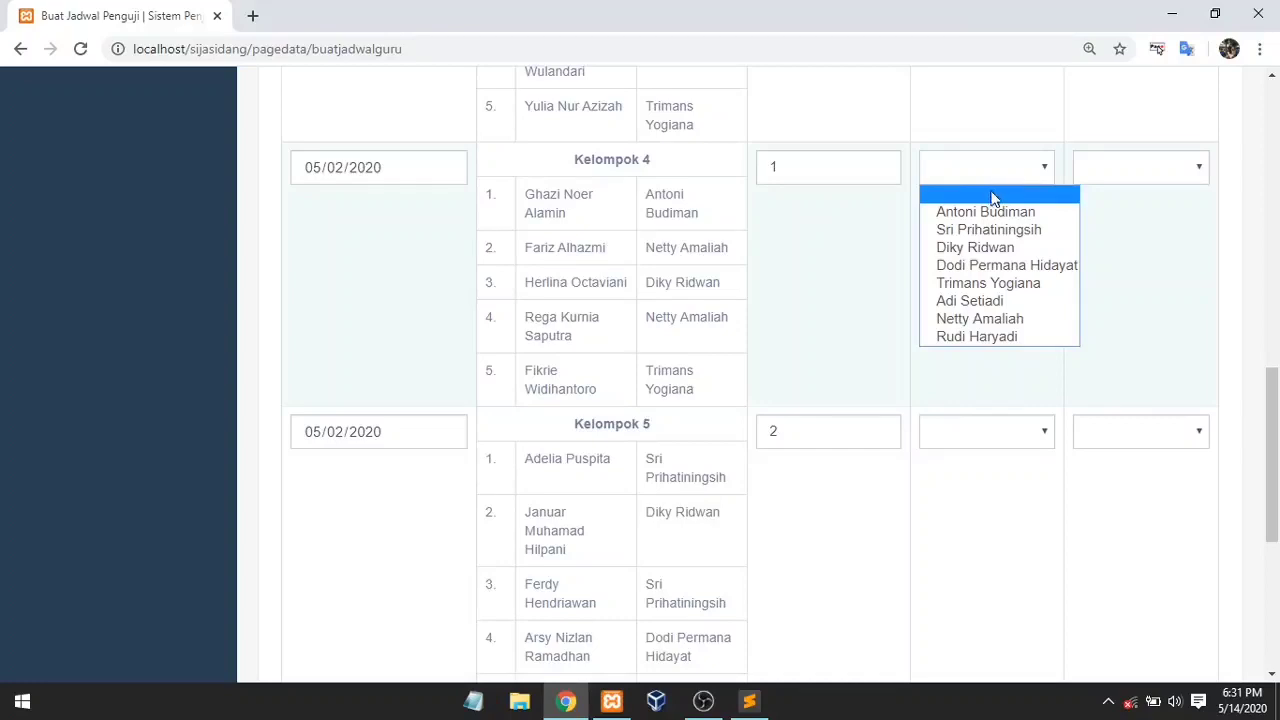
left_click(985, 300)
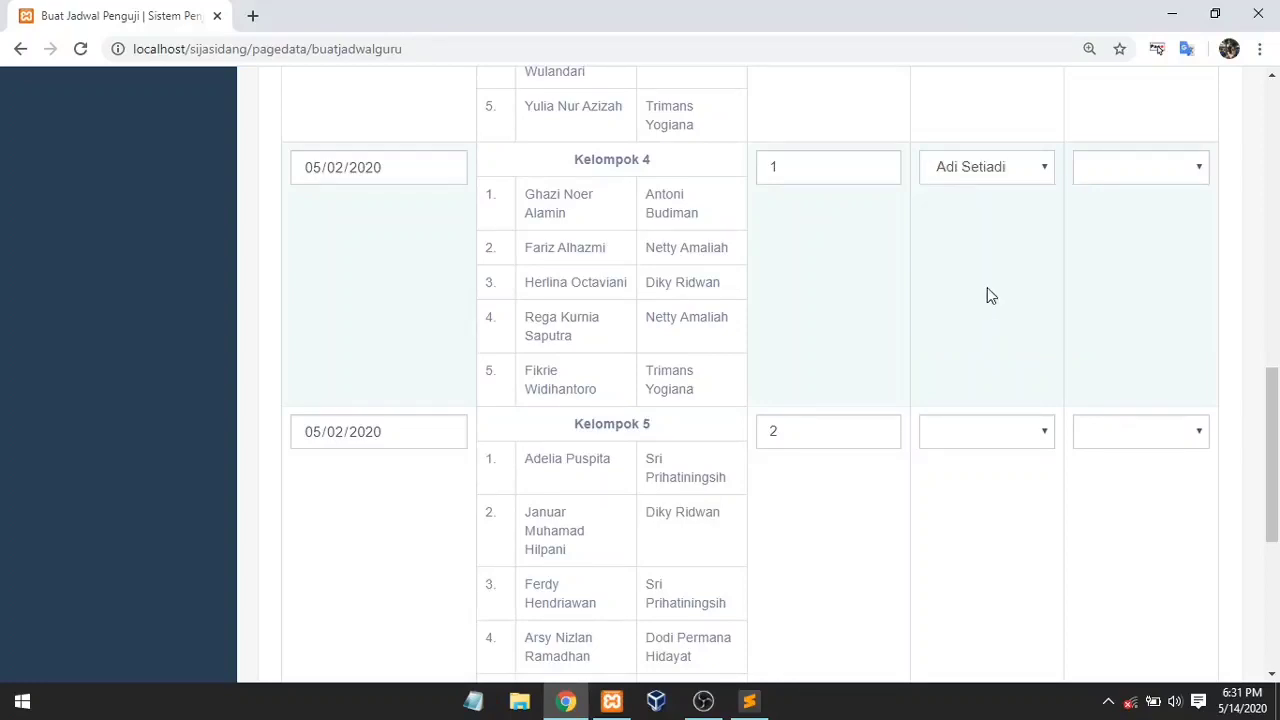
left_click(1113, 178)
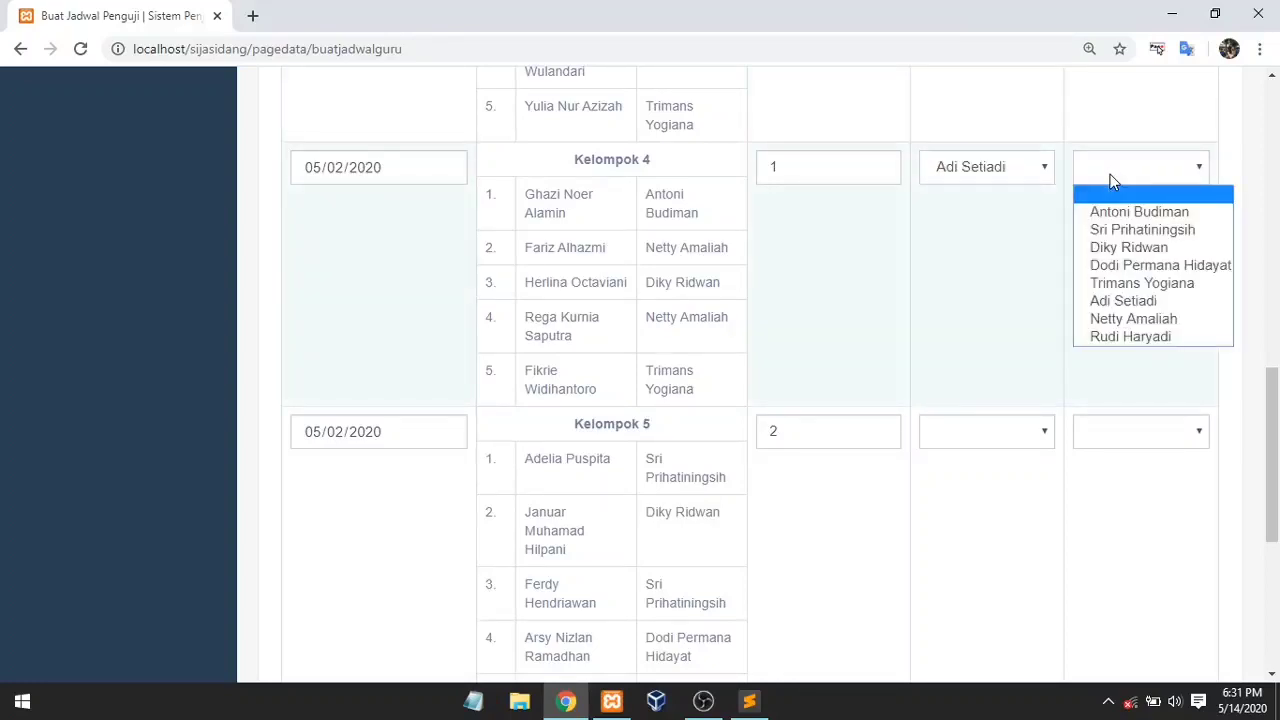
left_click(1130, 336)
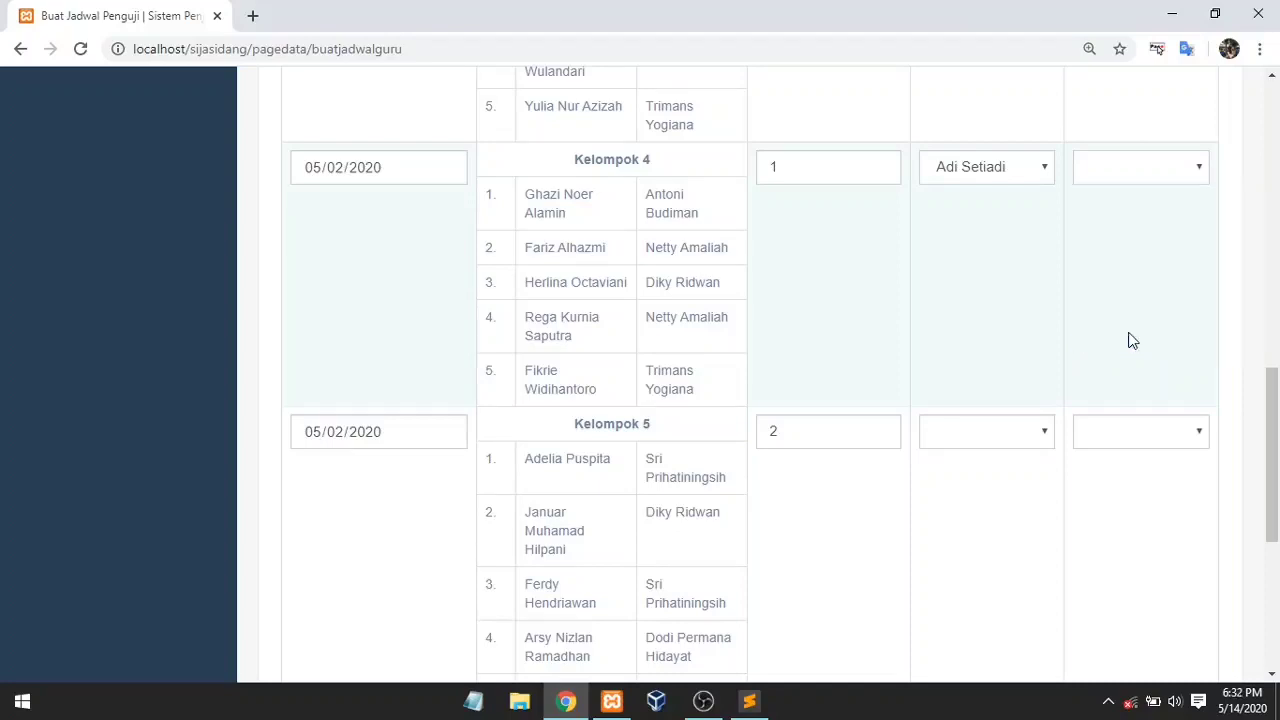
scroll(1278, 383, "down", 3)
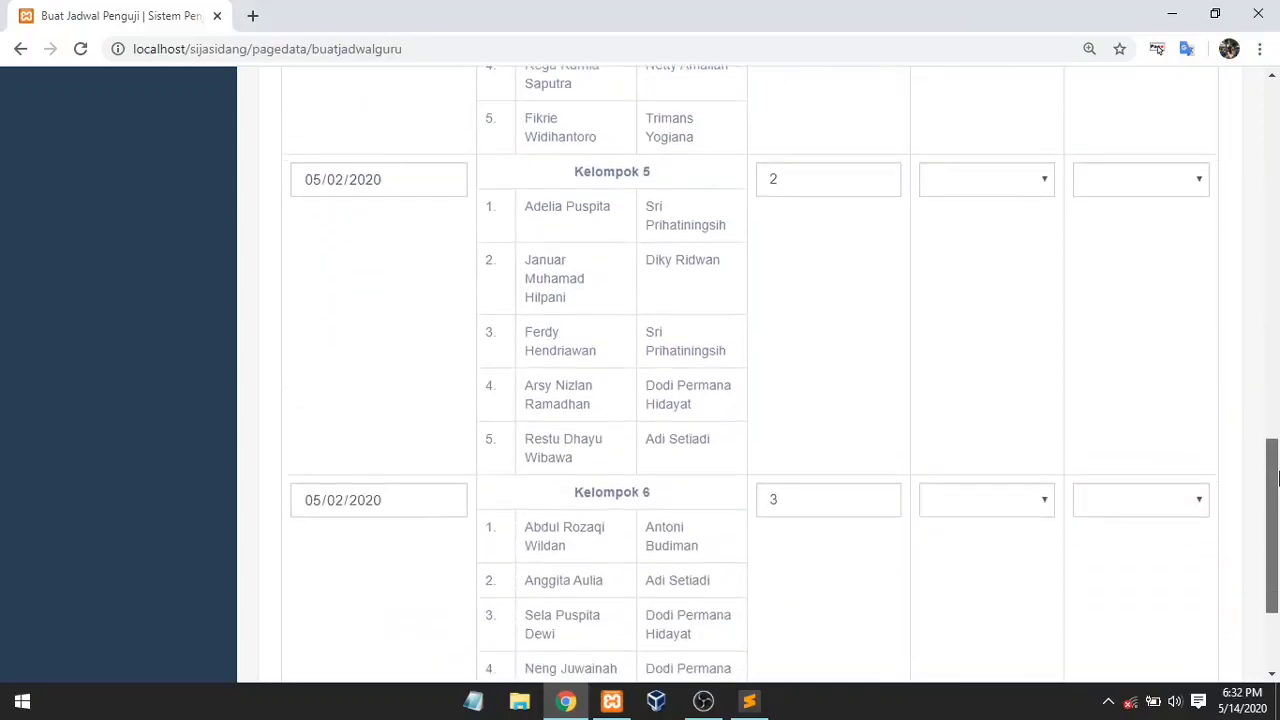
left_click(1003, 183)
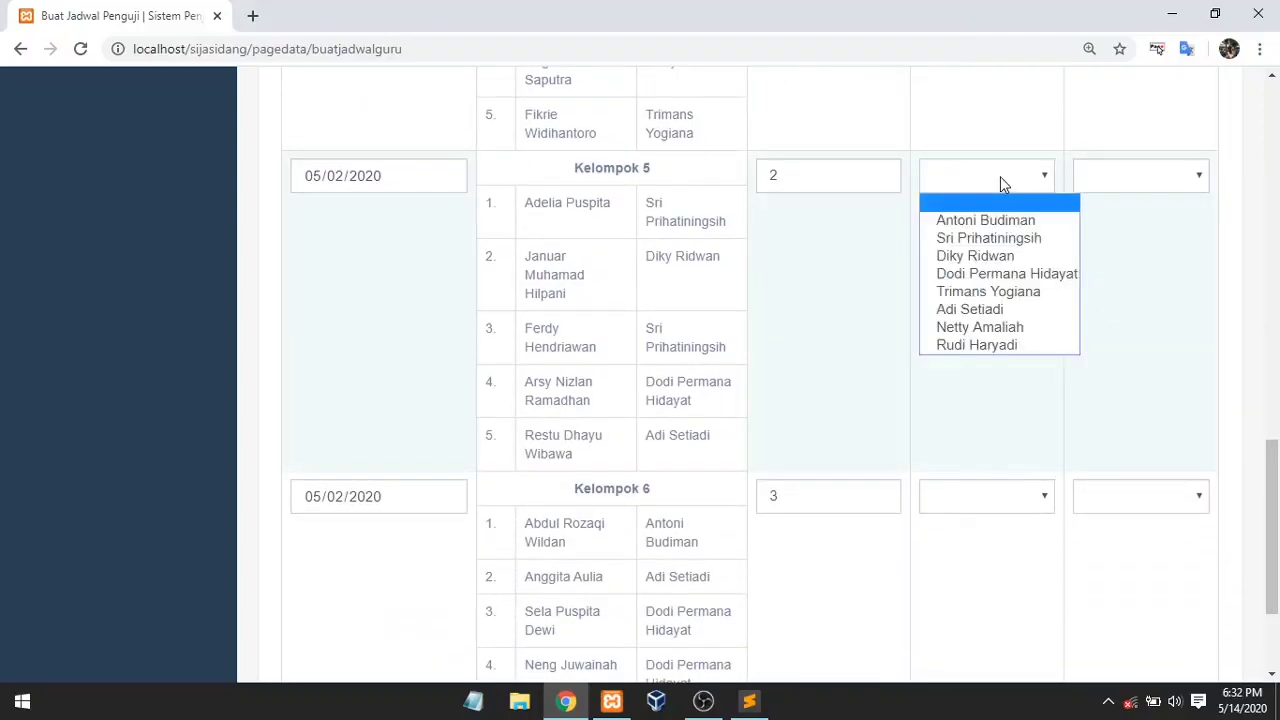
left_click(1010, 228)
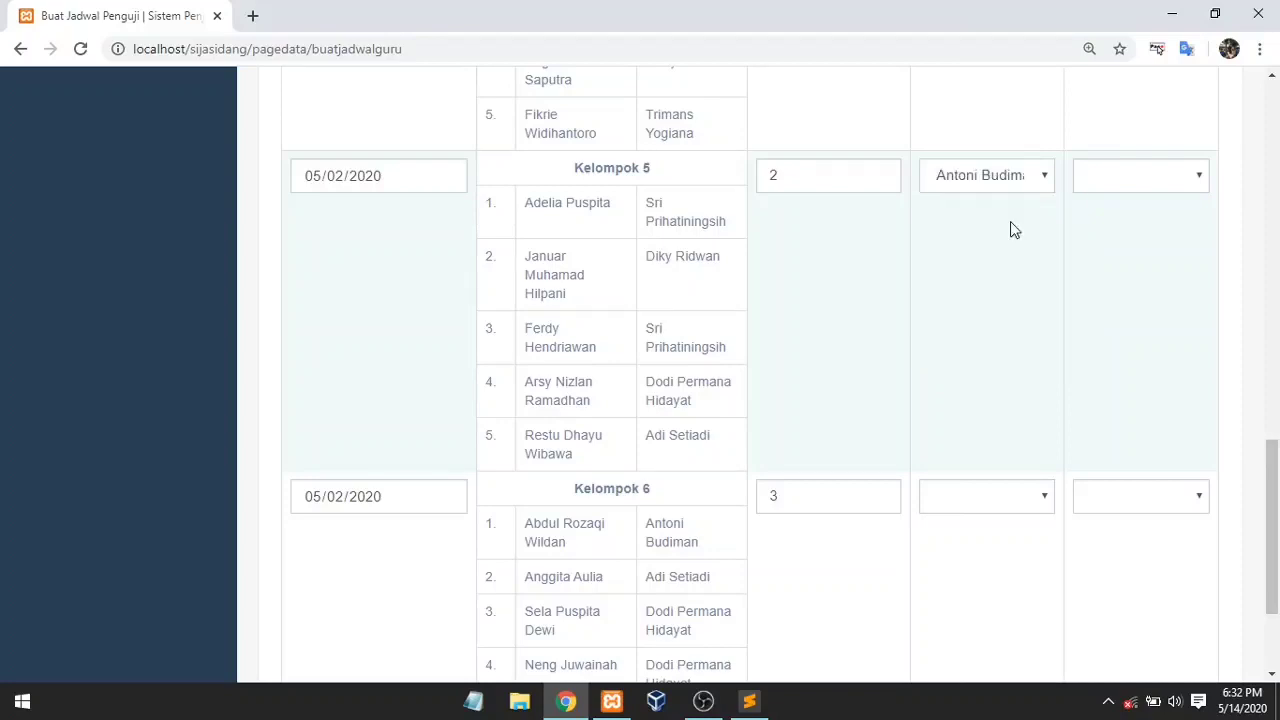
left_click(1121, 180)
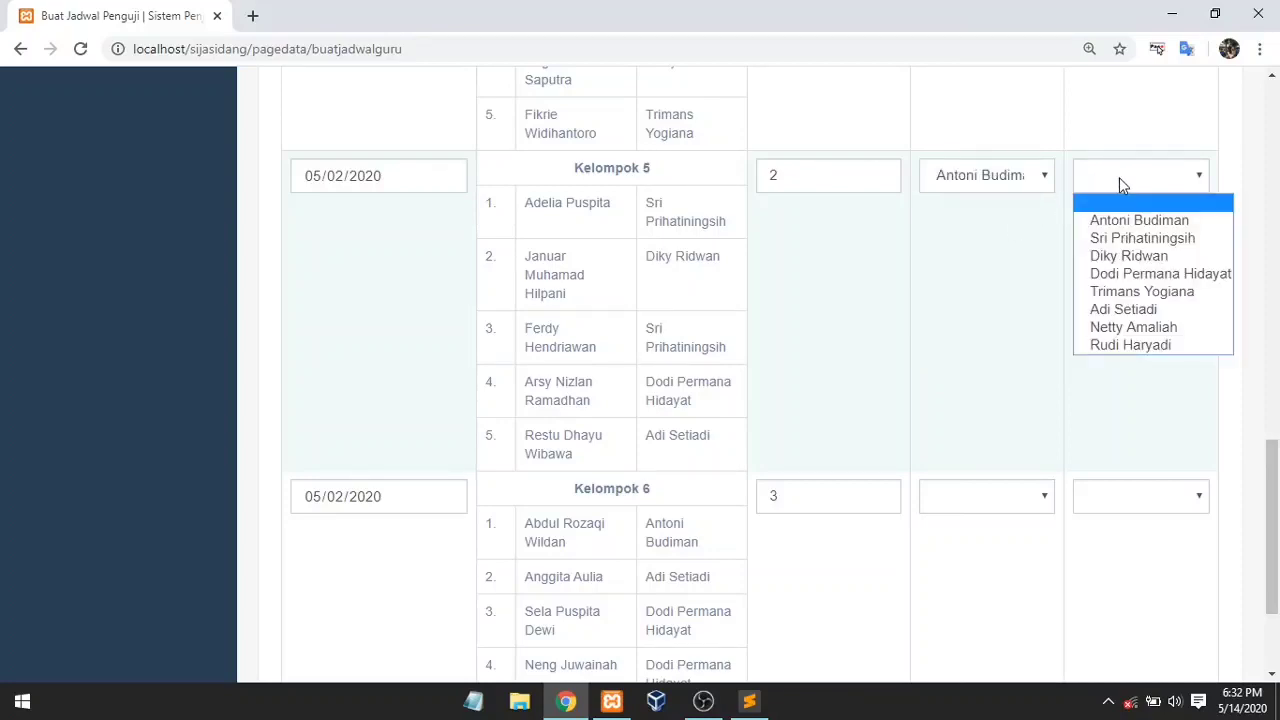
left_click(1135, 330)
scroll(1173, 471, "down", 3)
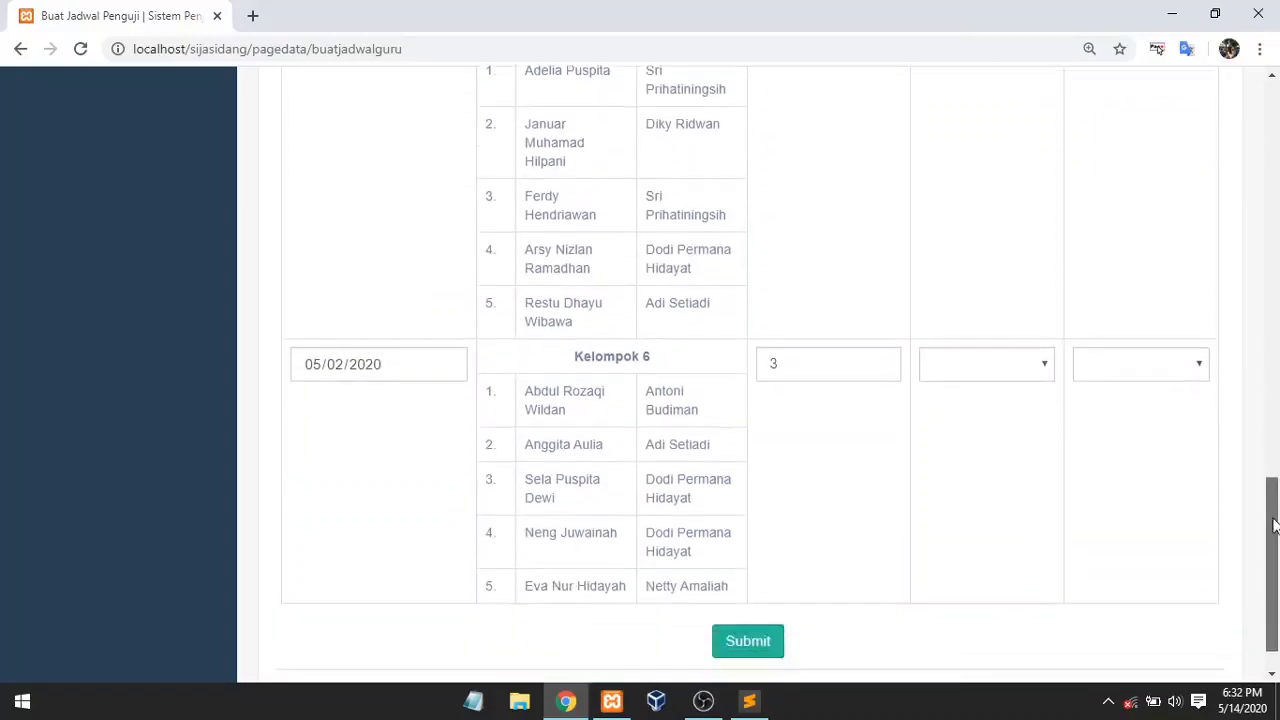
left_click(980, 320)
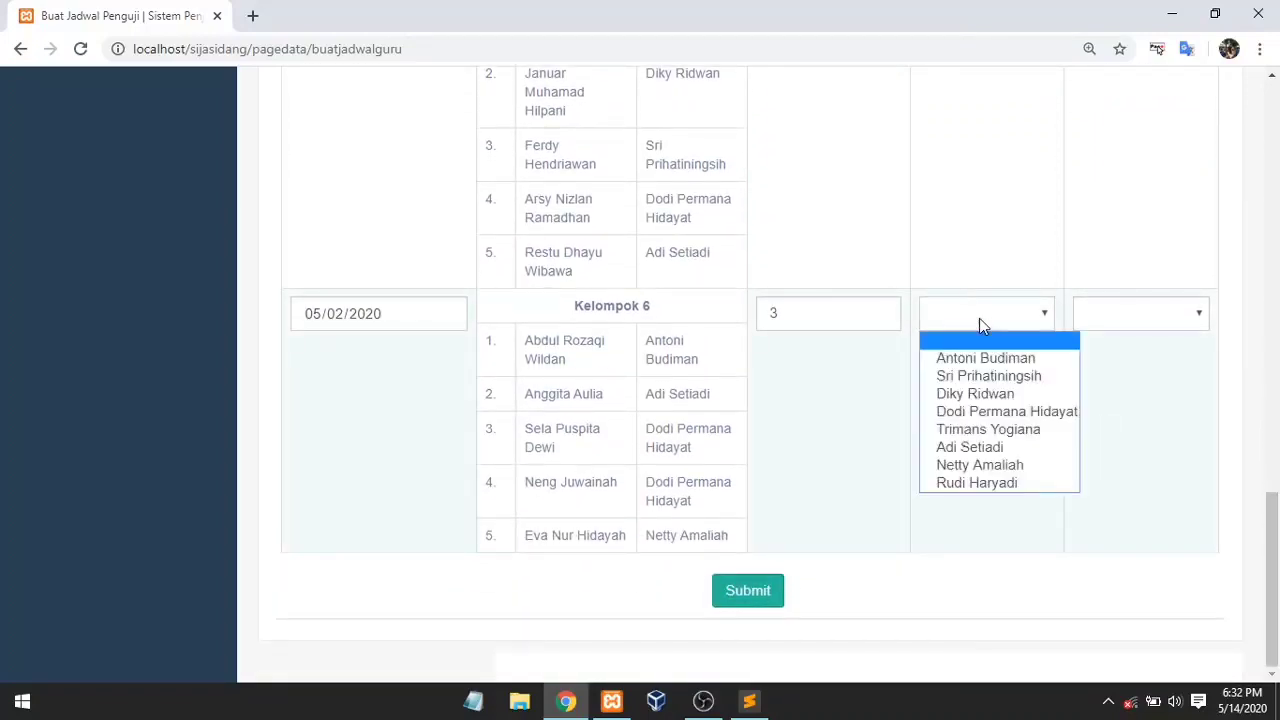
left_click(988, 394)
left_click(1133, 314)
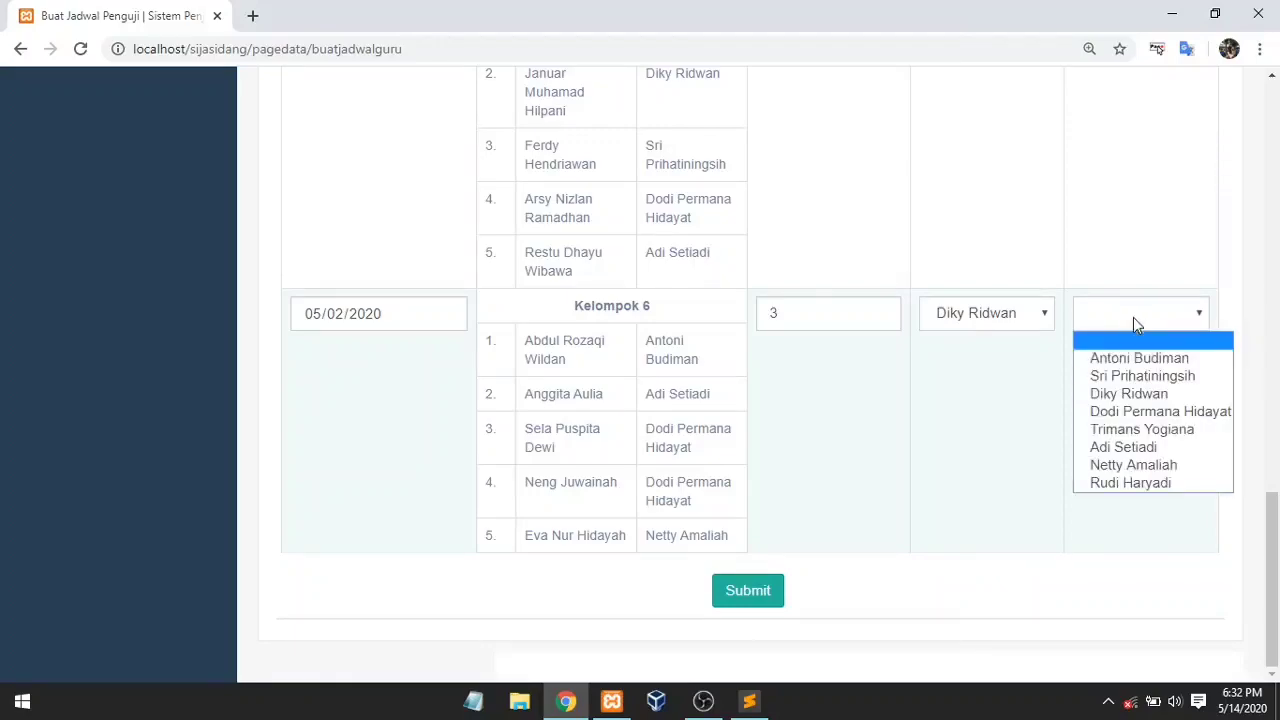
left_click(1133, 483)
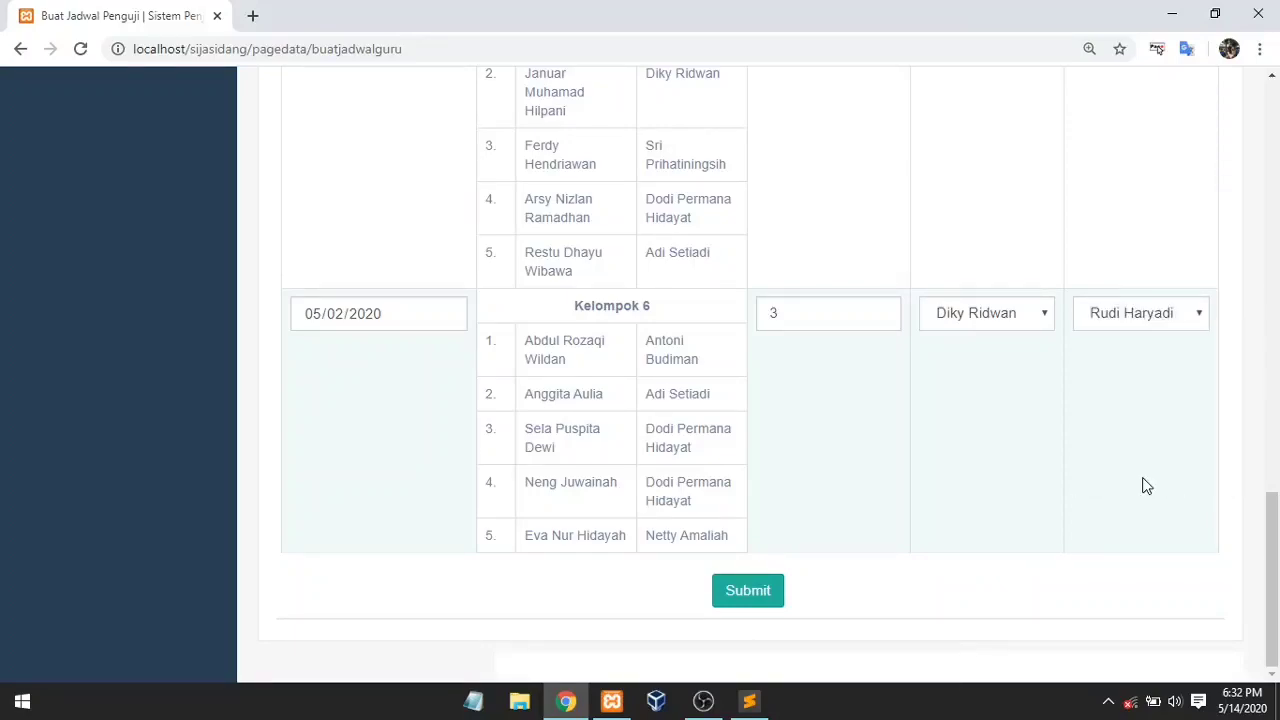
mouse_move(1277, 545)
left_mouse_down()
mouse_move(1277, 140)
mouse_move(1270, 560)
left_mouse_up()
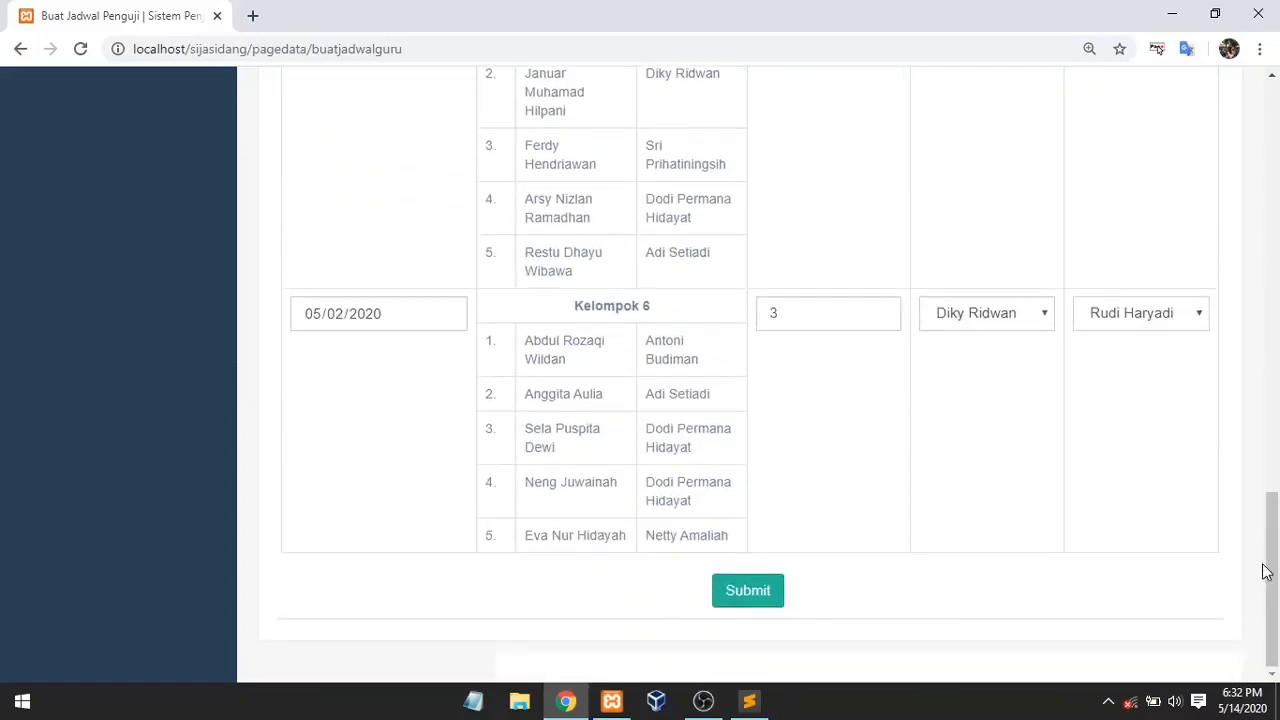
Step: Save the six-group examiner schedule, then resubmit entry 1 with a changed second examiner
left_click(757, 592)
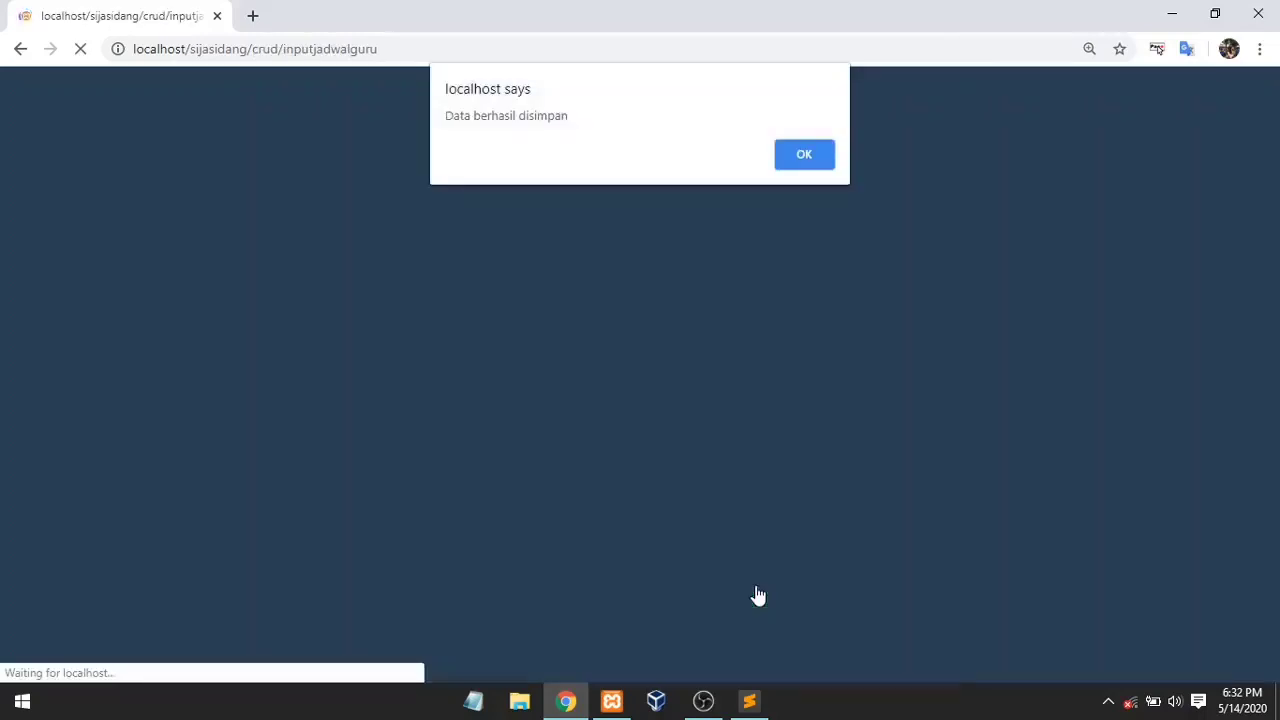
left_click(815, 162)
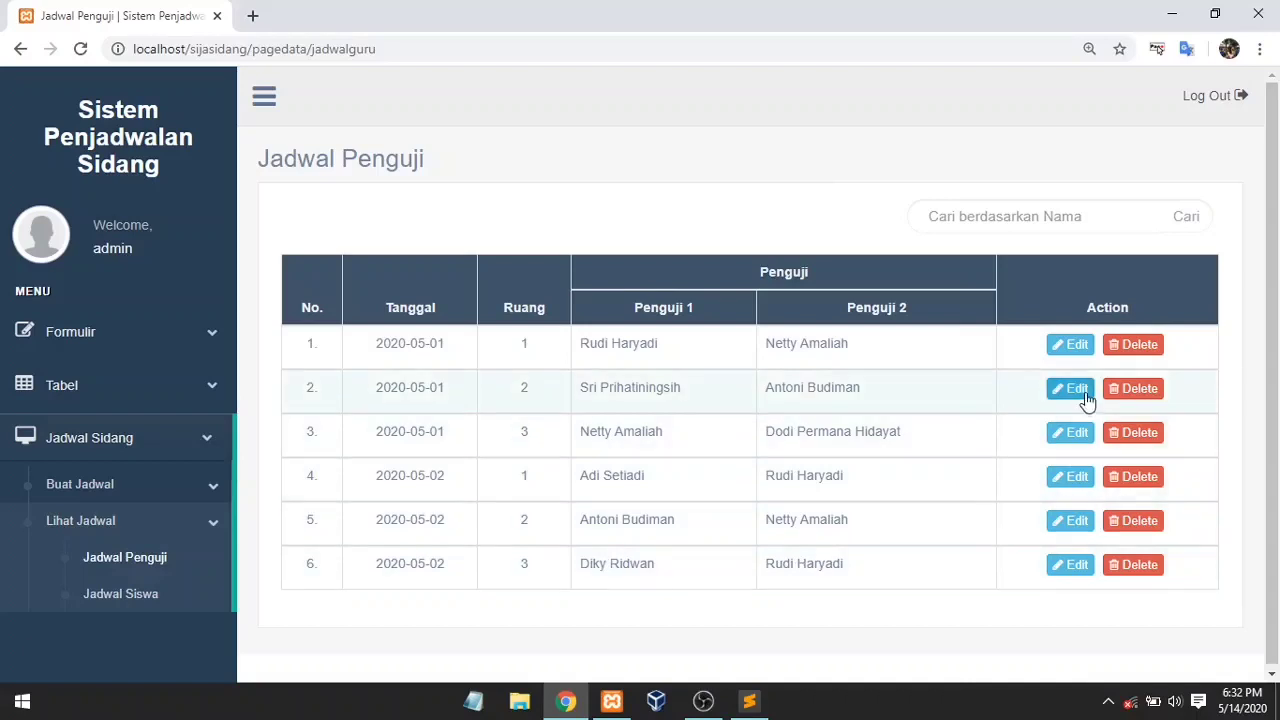
left_click(1076, 352)
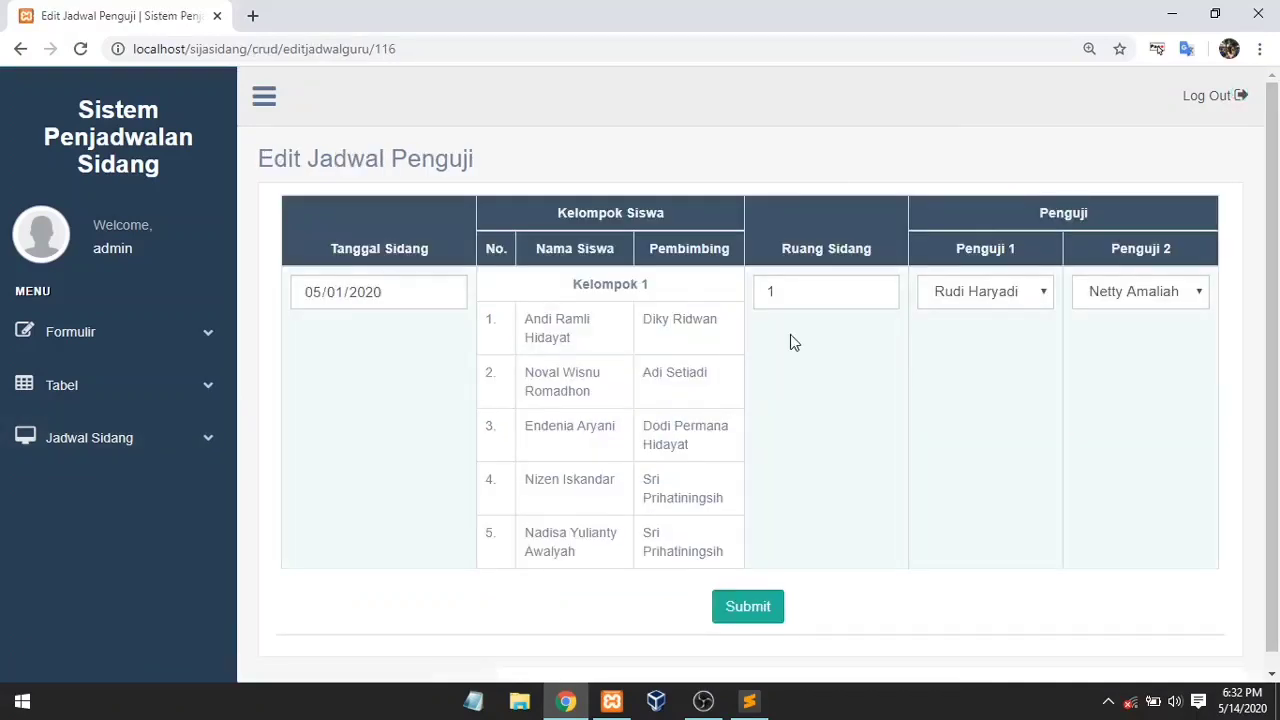
left_click(1131, 294)
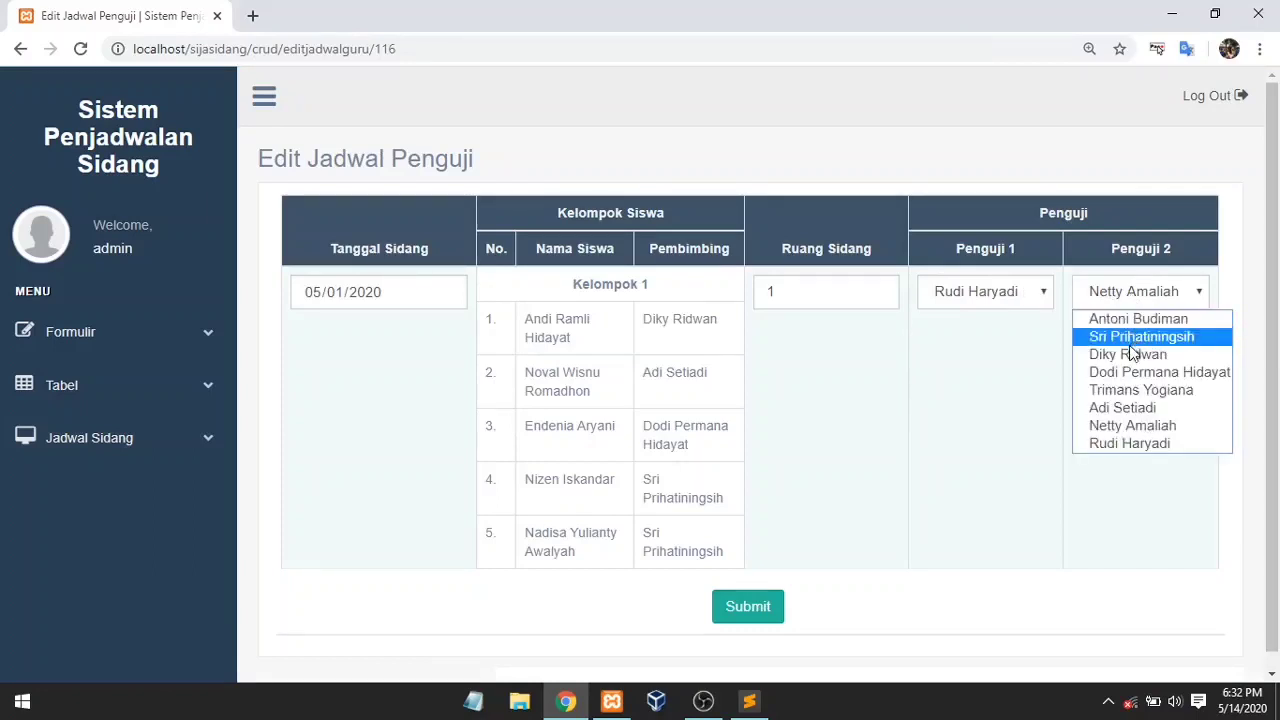
left_click(1128, 446)
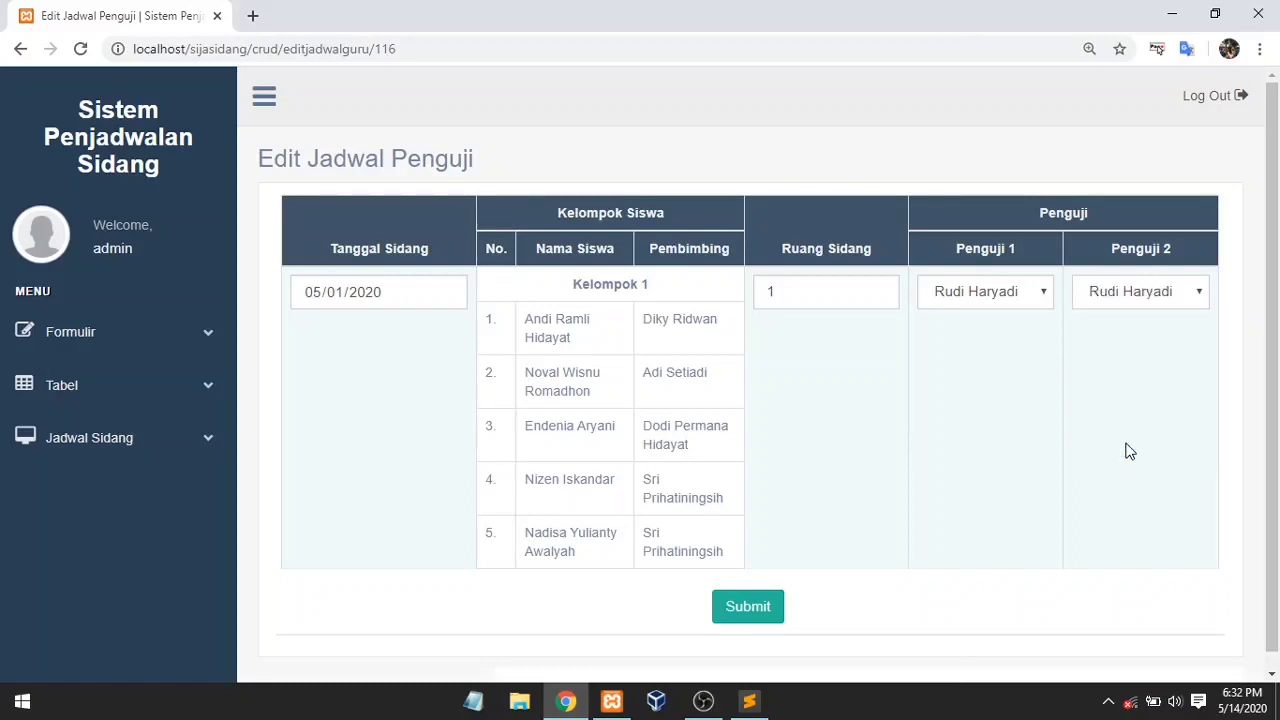
left_click(756, 615)
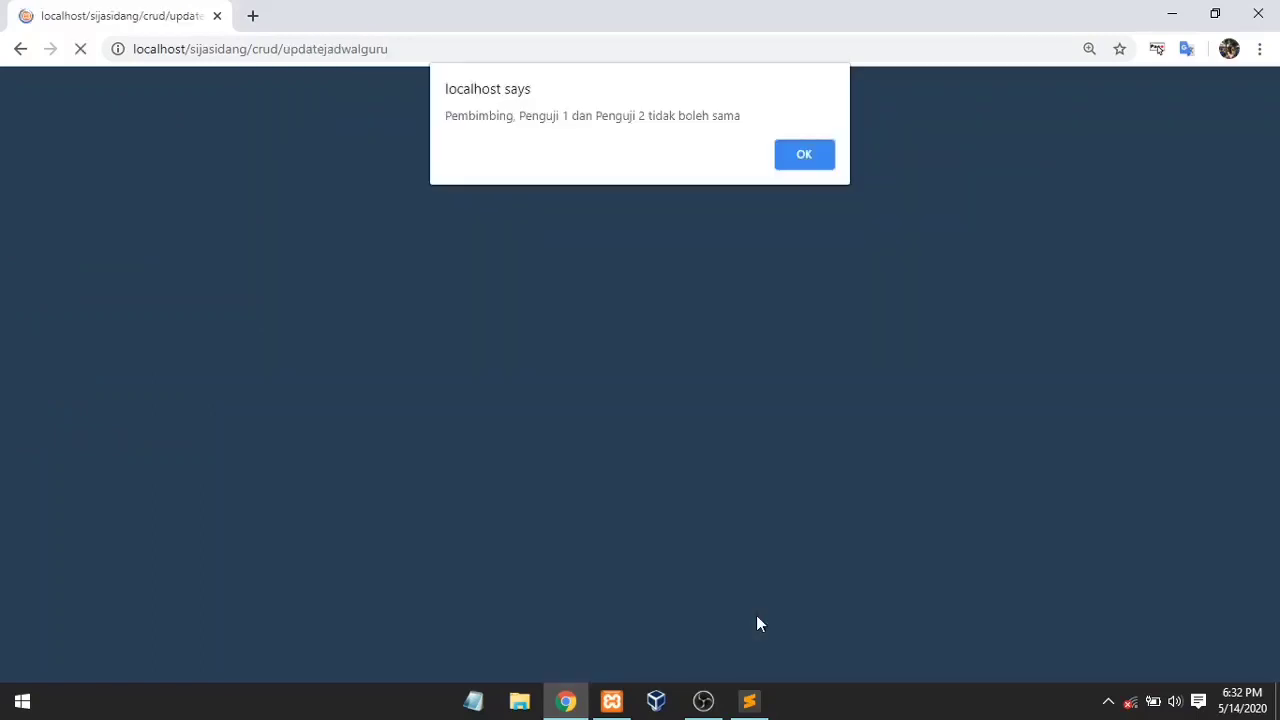
Step: After the duplicate-examiner warning, pick a different second examiner for entry 1 and save
left_click(804, 155)
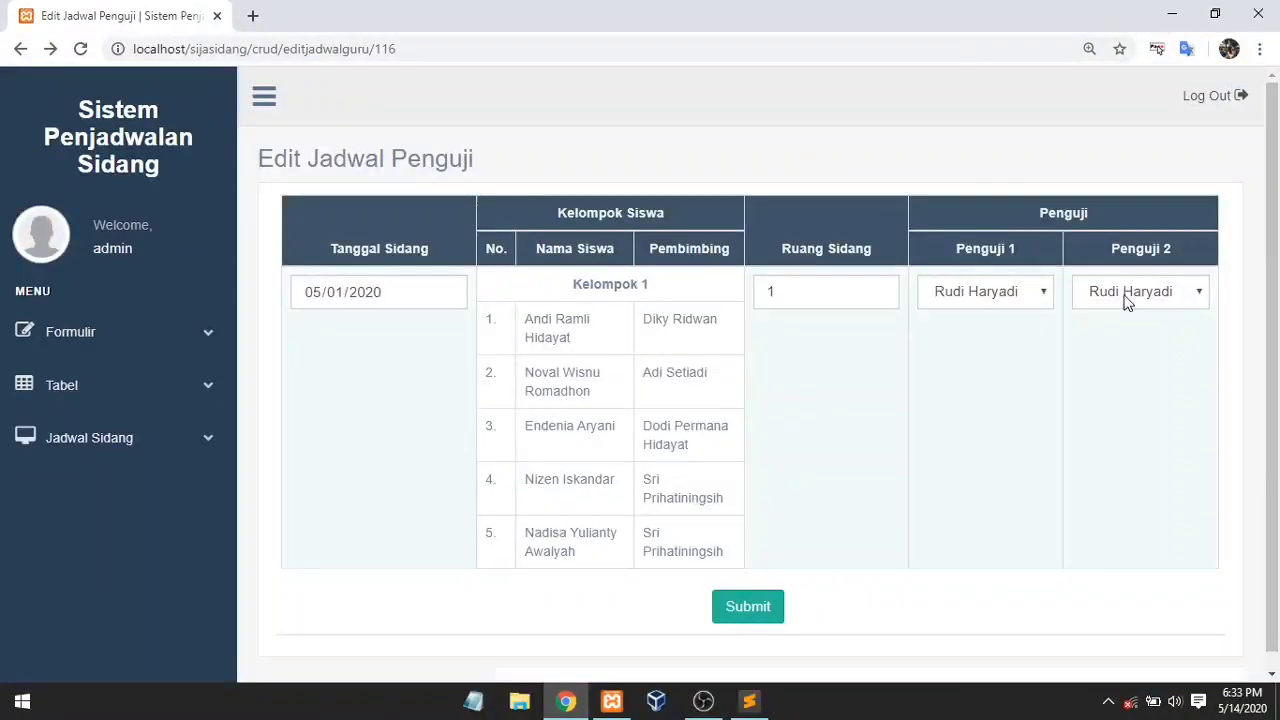
left_click(1127, 303)
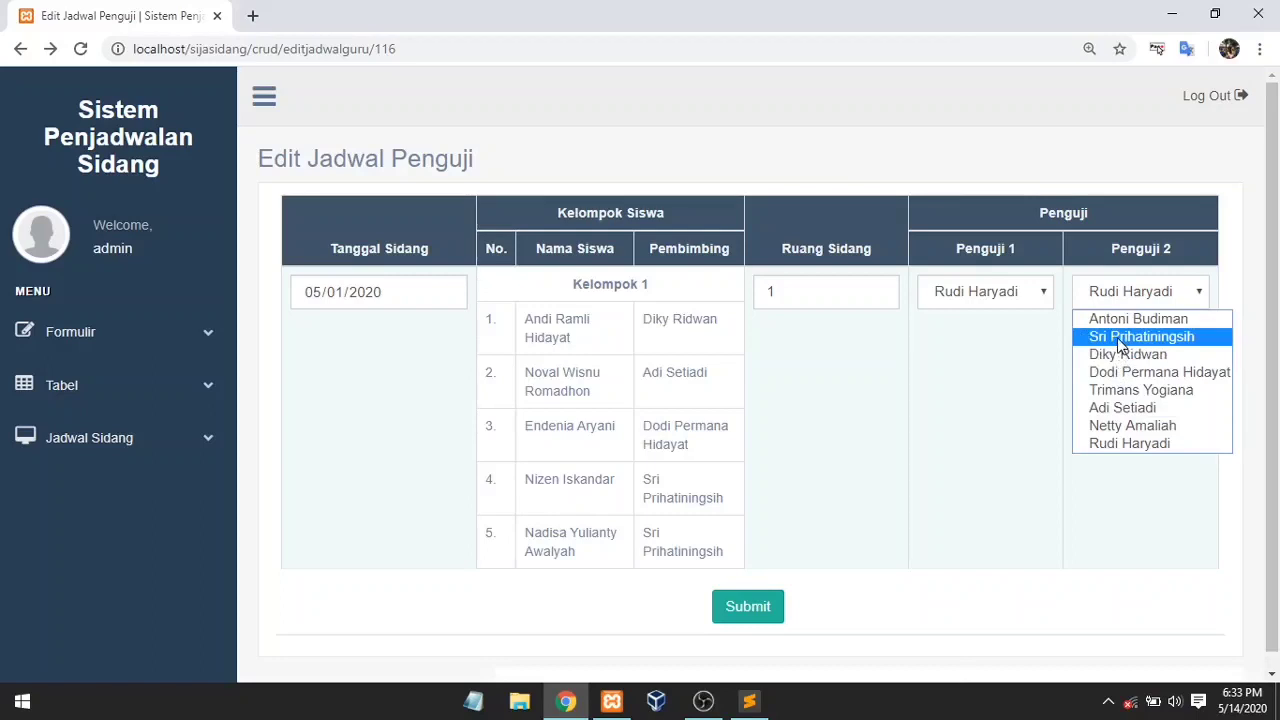
left_click(1128, 426)
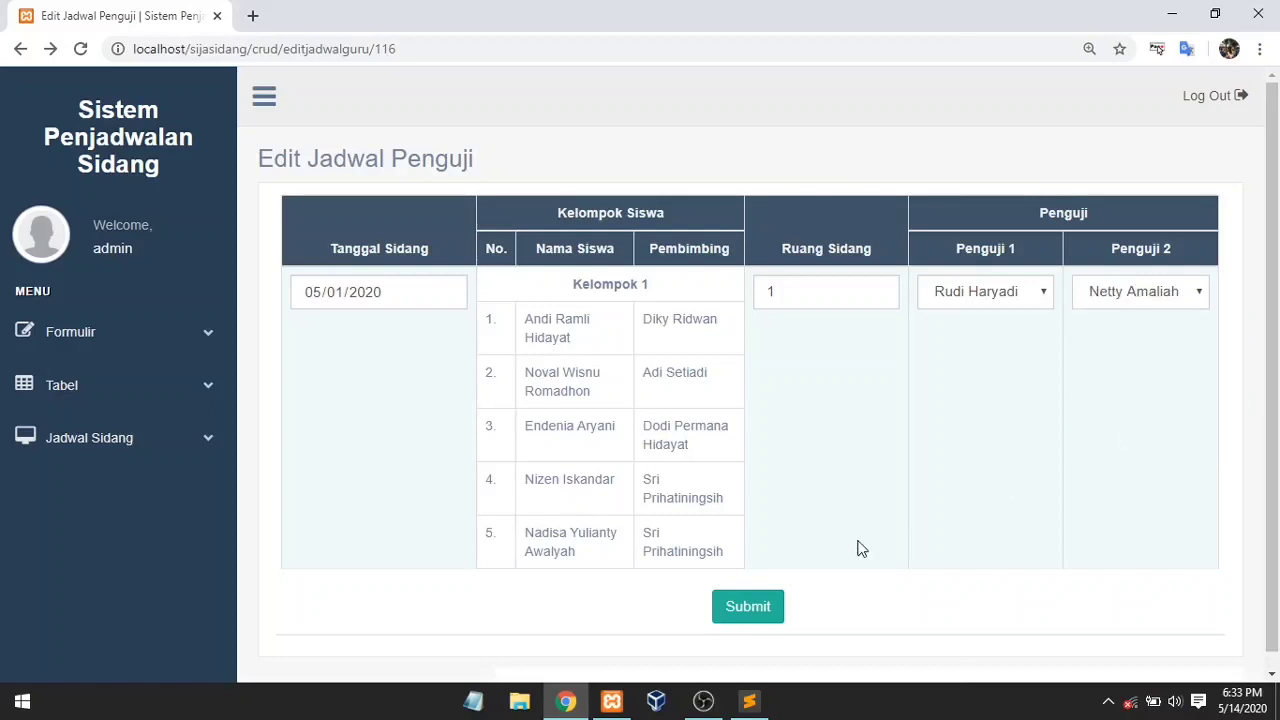
left_click(750, 607)
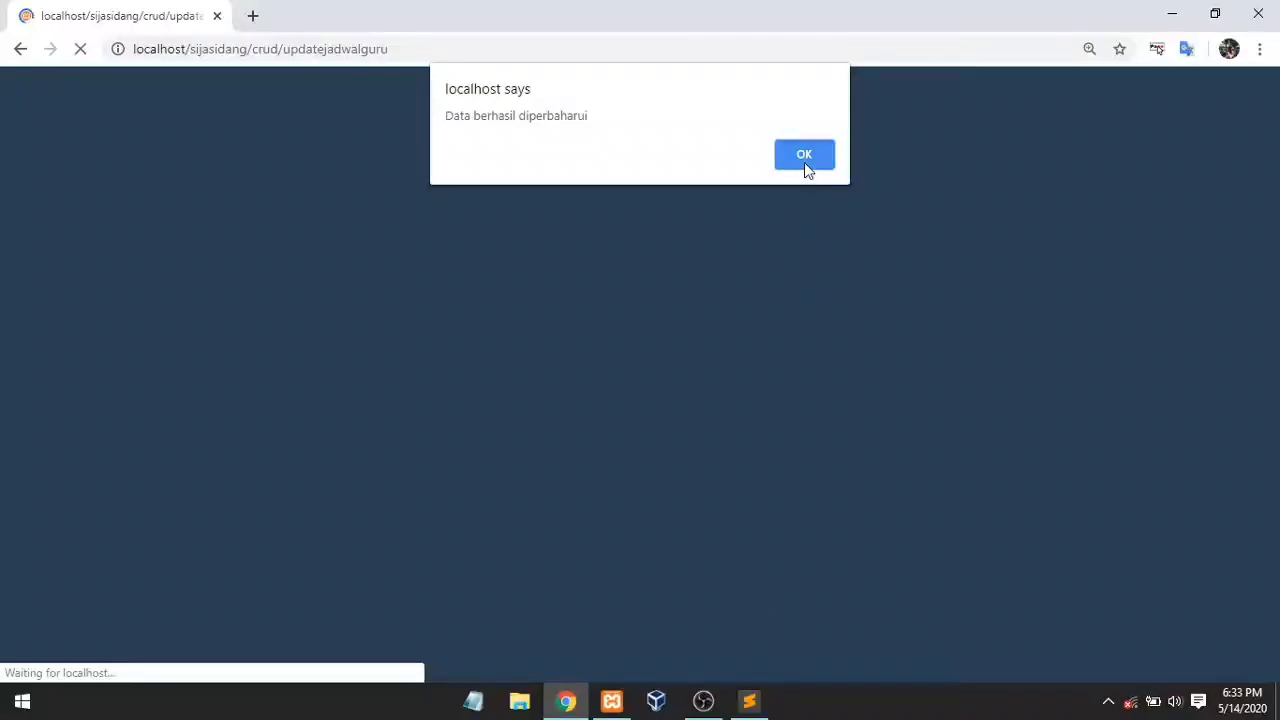
left_click(804, 155)
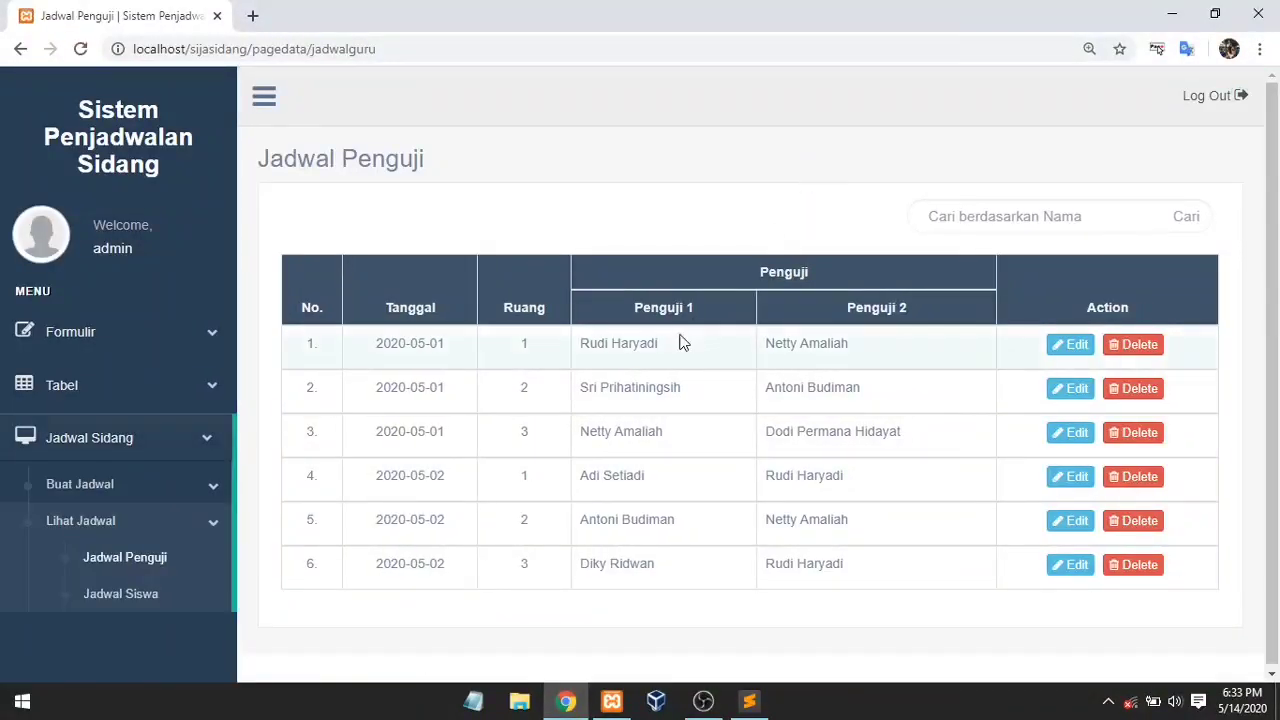
Step: Review the Jadwal Siswa trial schedule table, then start logging out of the admin account
scroll(1277, 250, "down", 1)
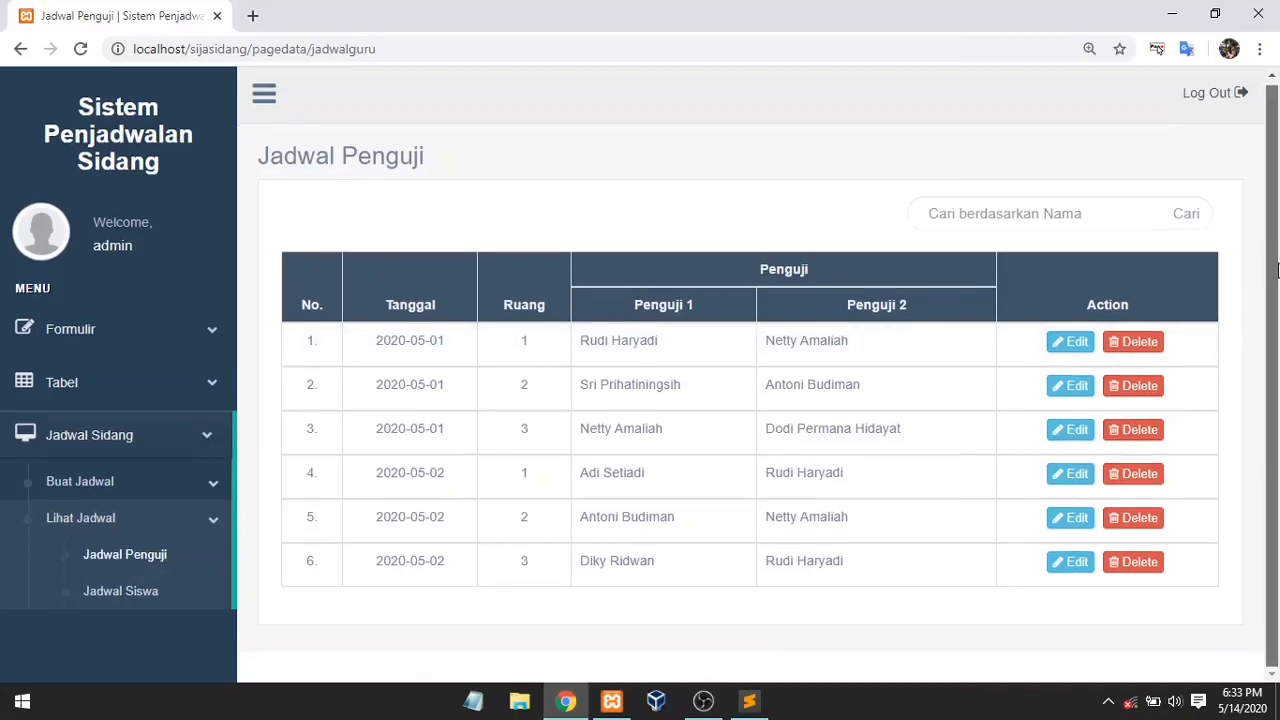
left_click(174, 592)
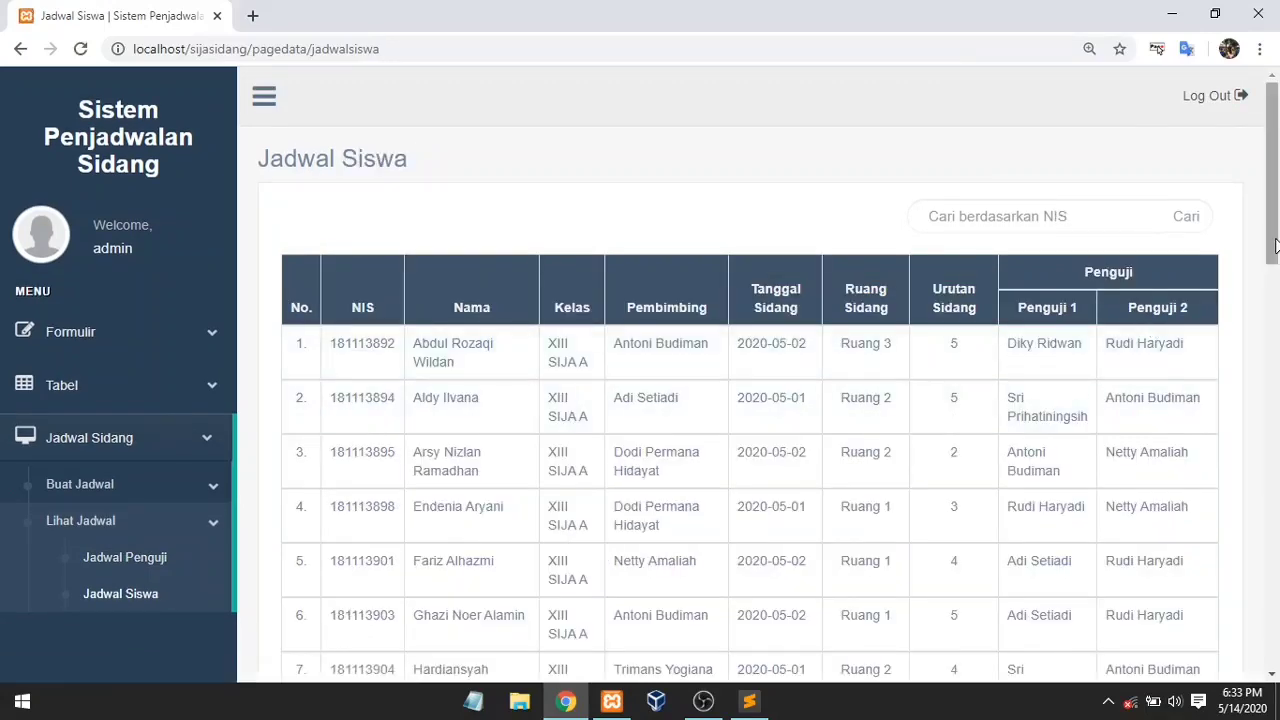
left_click_drag(1275, 250, 1275, 300)
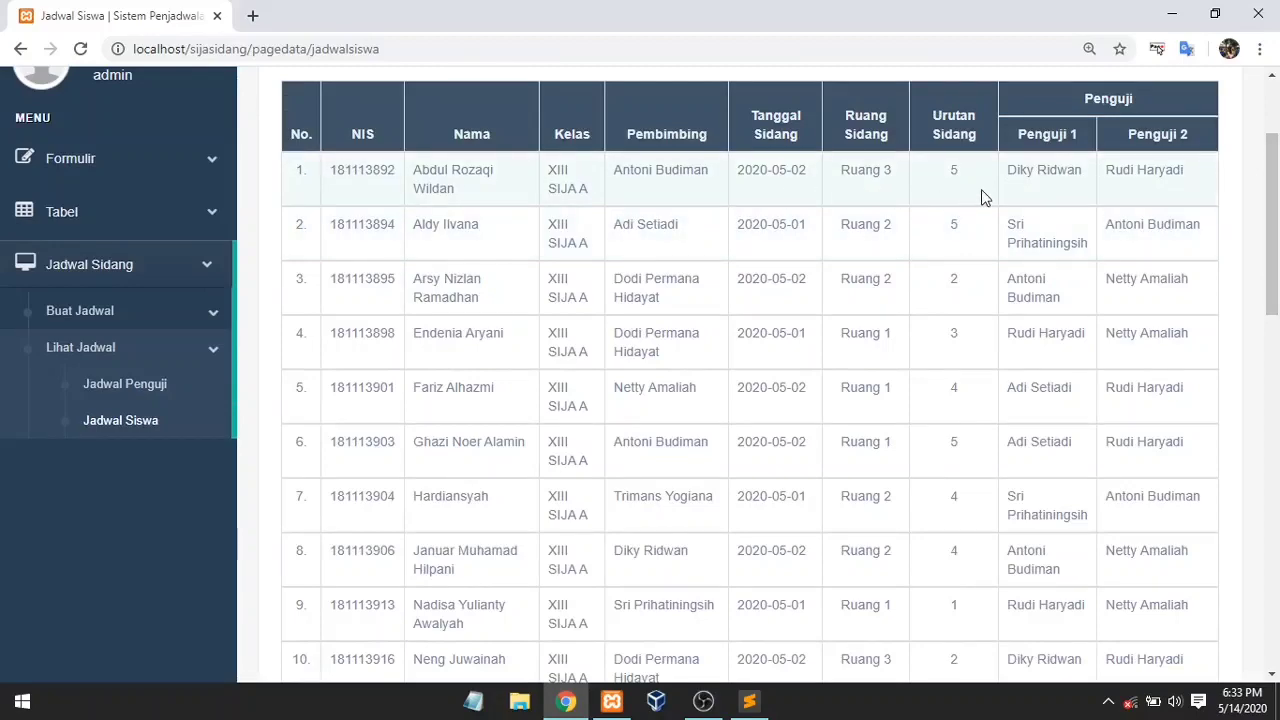
left_click_drag(1268, 203, 1265, 90)
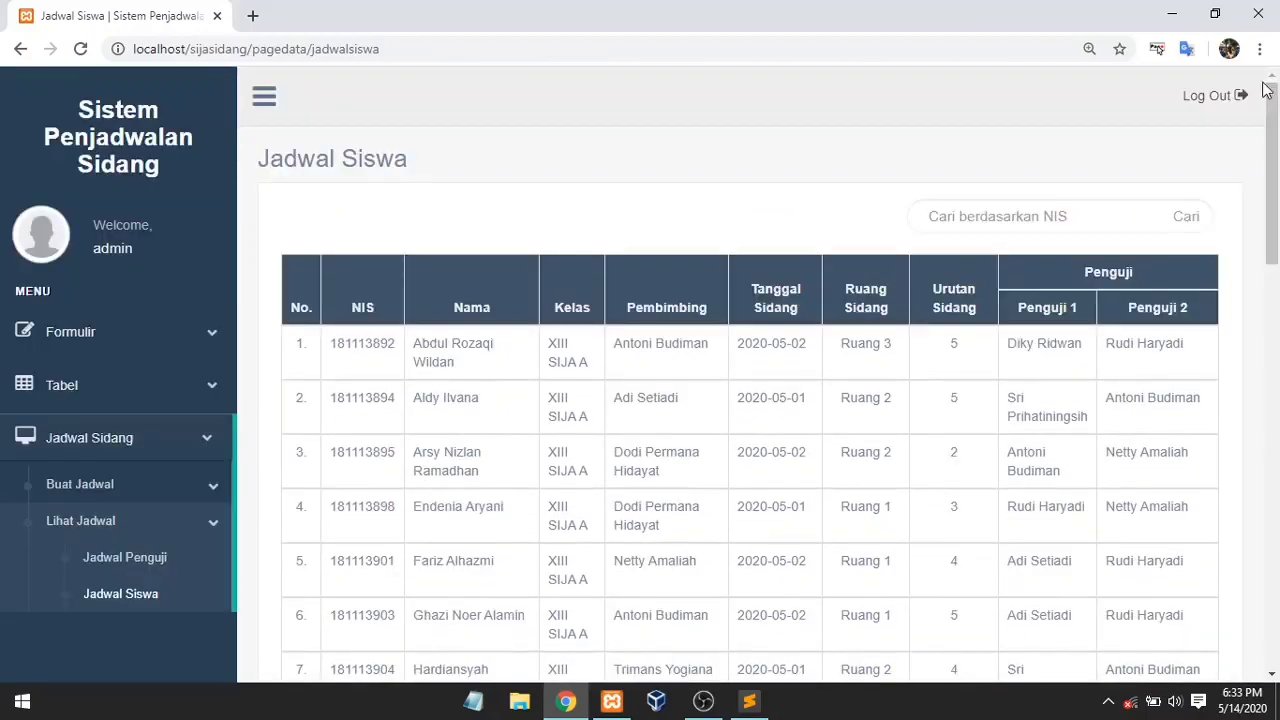
left_click(1226, 95)
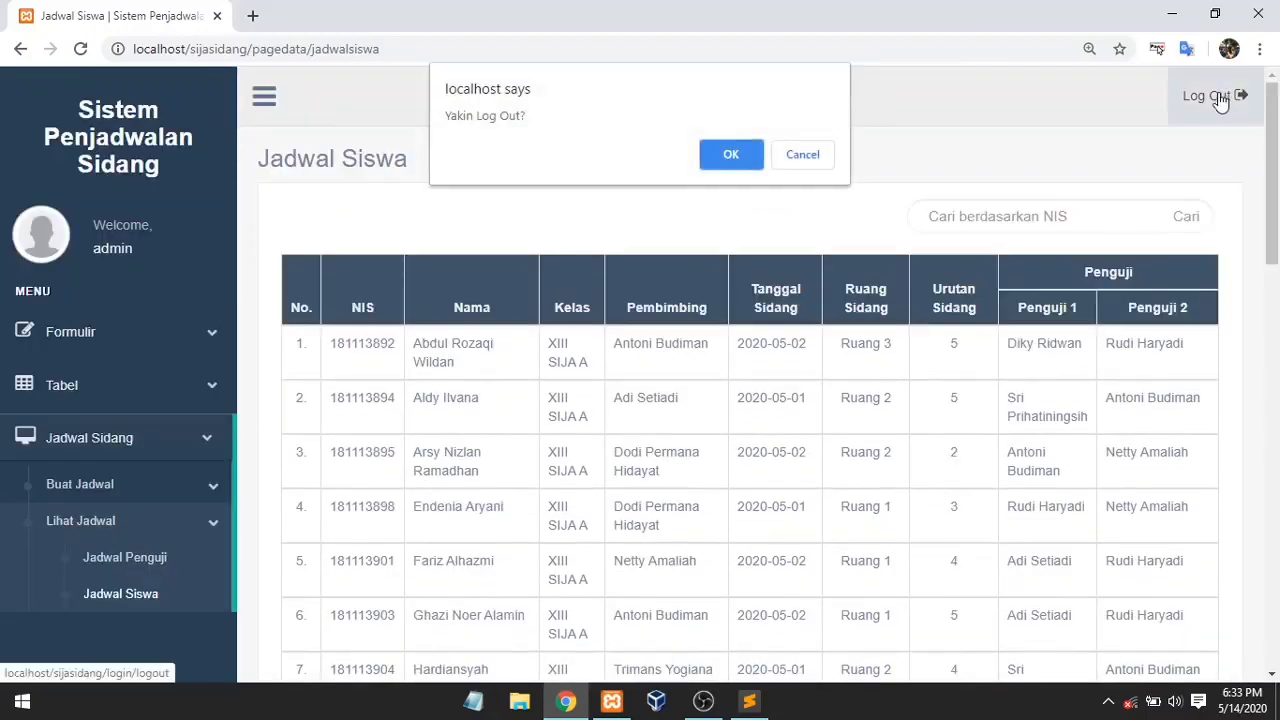
Step: Confirm log-out, sign in with the student's username and password, and open Jadwal Sidang
left_click(750, 152)
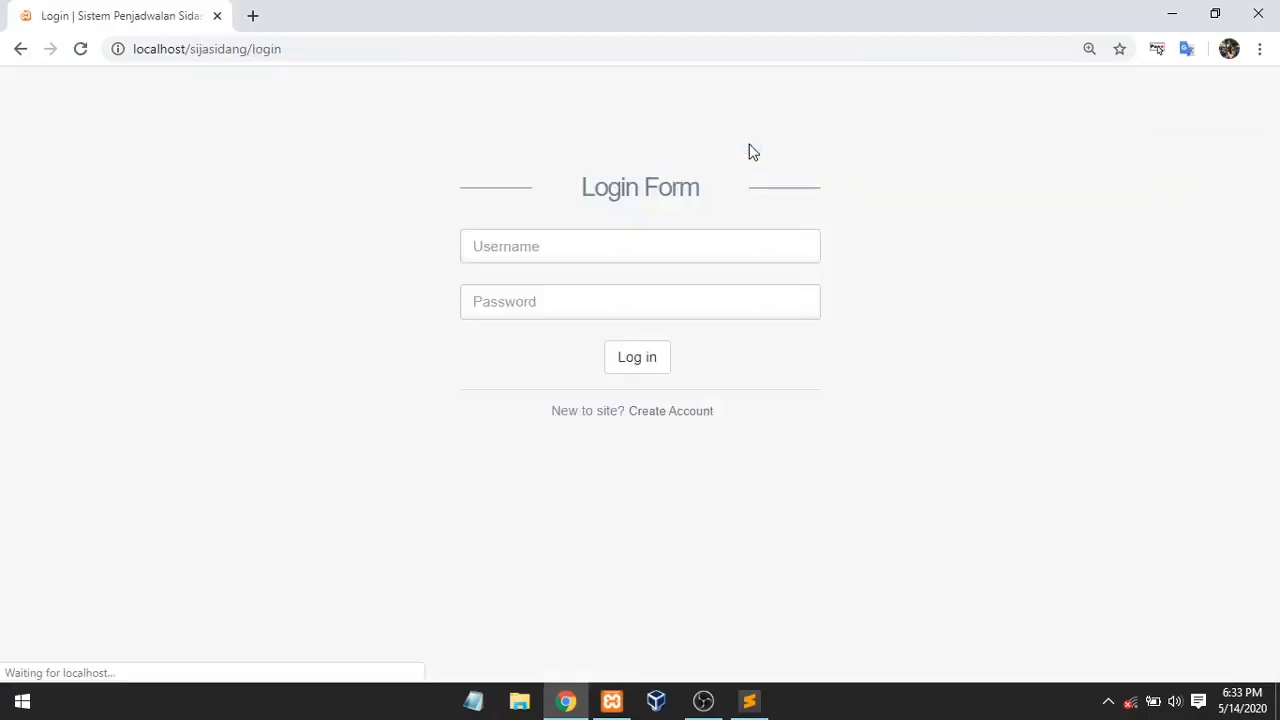
left_click(679, 237)
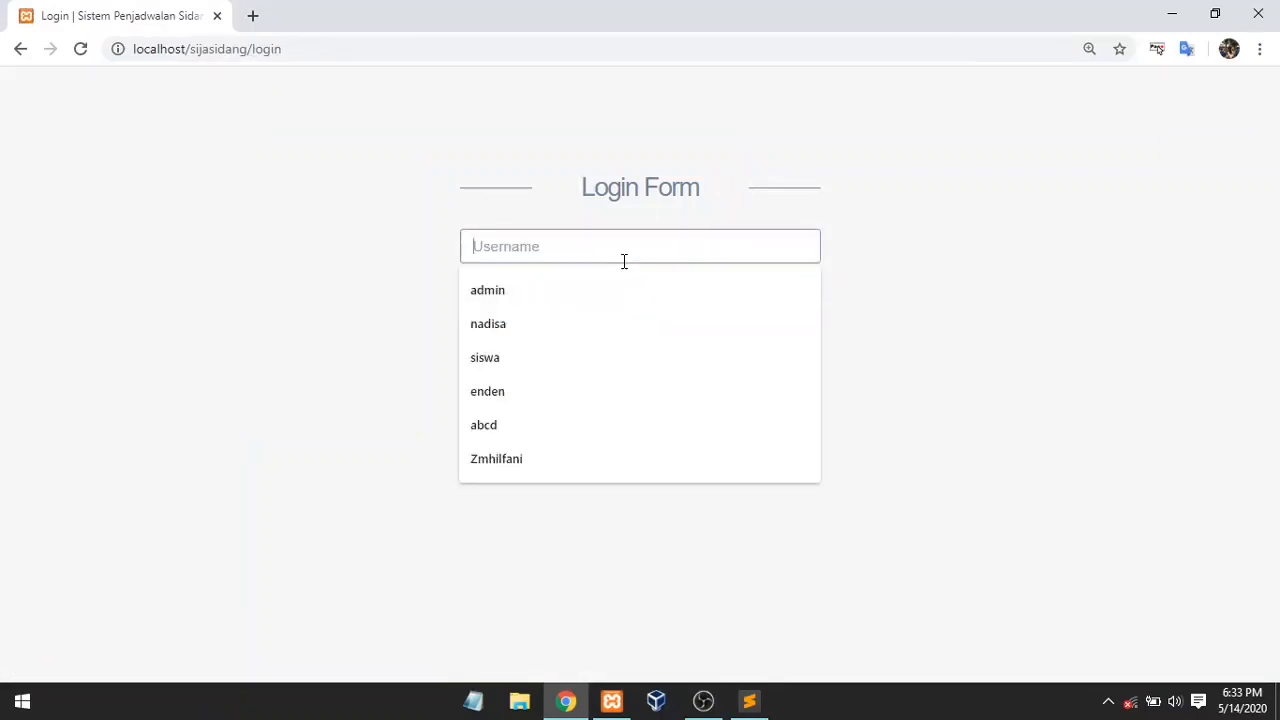
type("nadisa")
key("Return")
type("123")
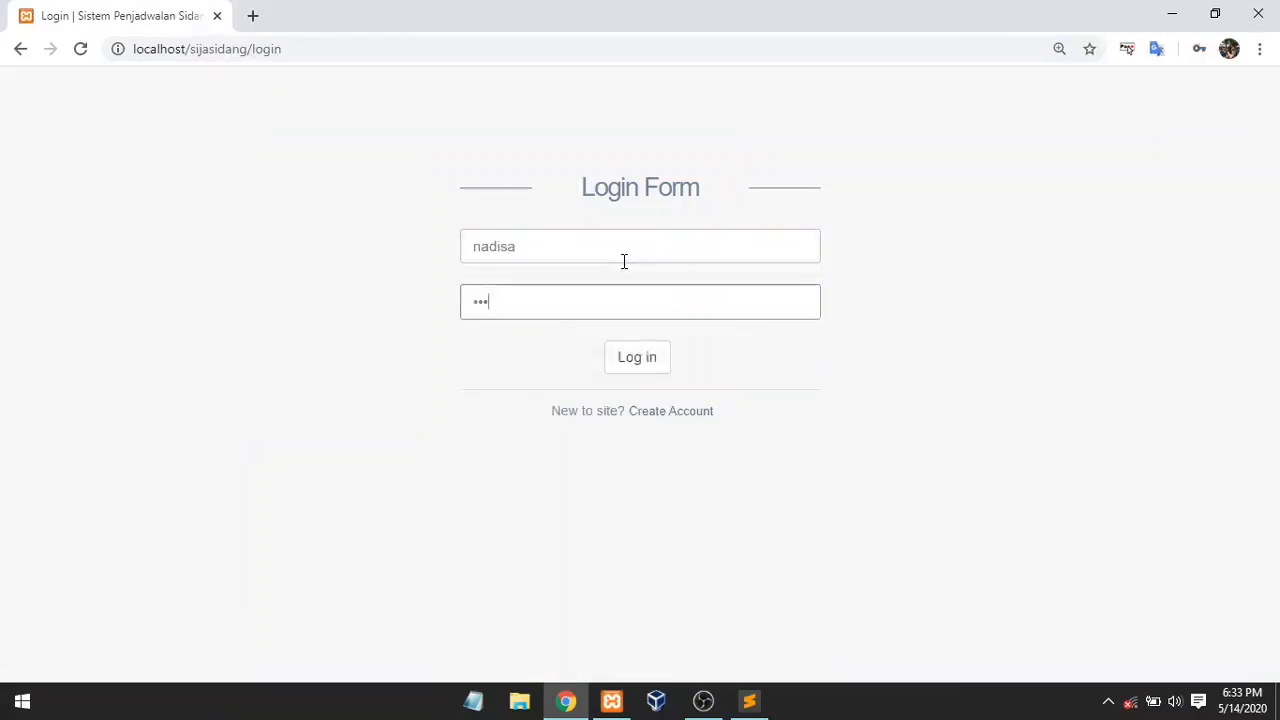
key("Return")
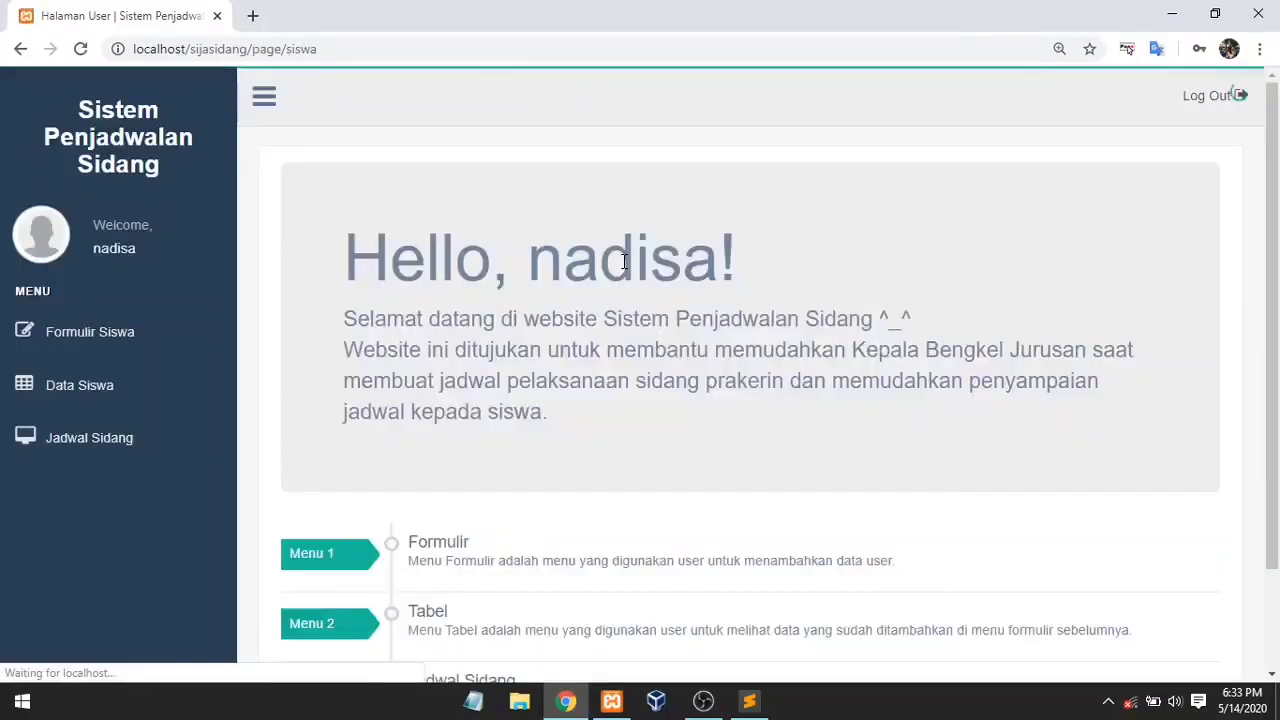
left_click(143, 447)
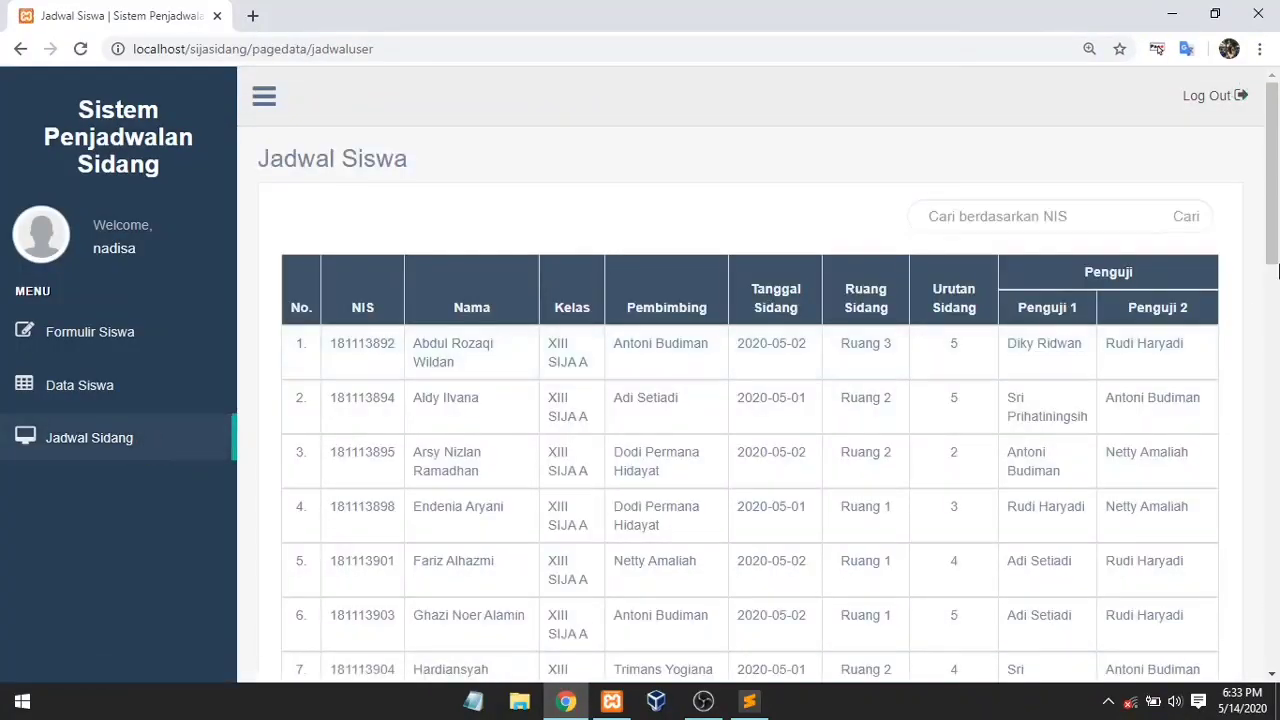
left_click(1088, 220)
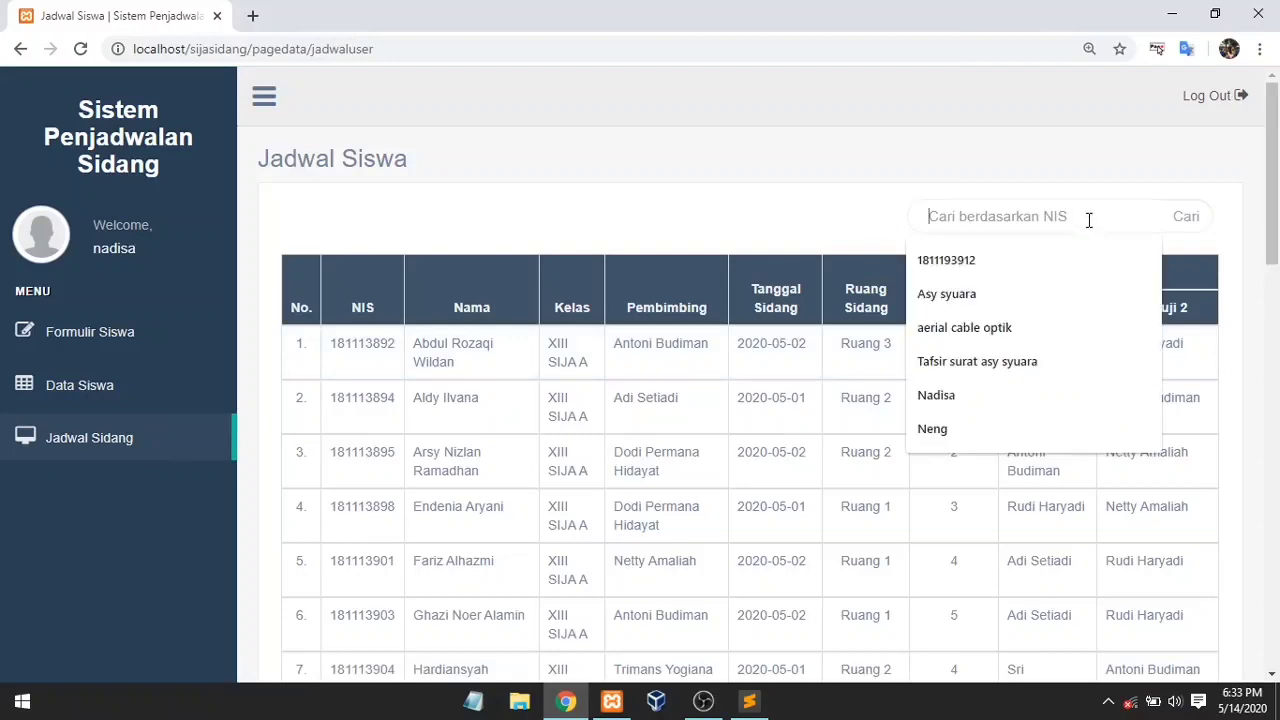
type("11")
key("BackSpace")
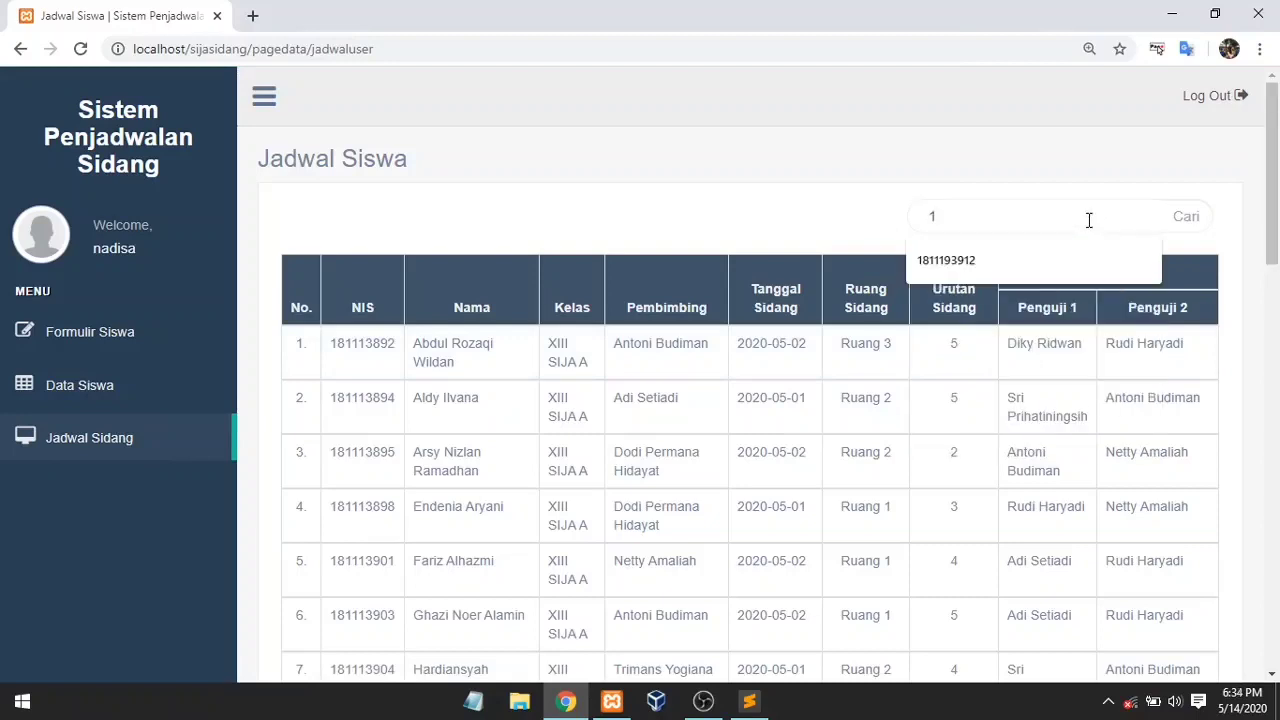
type("81113913")
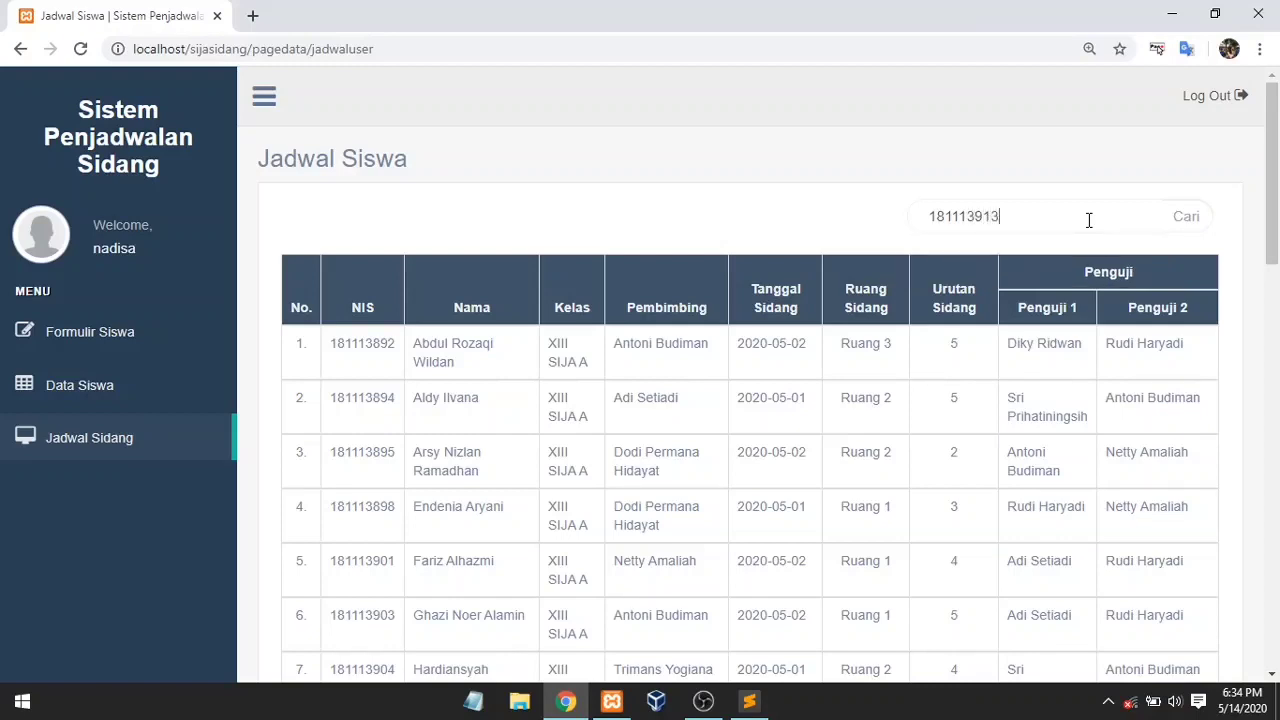
key("Return")
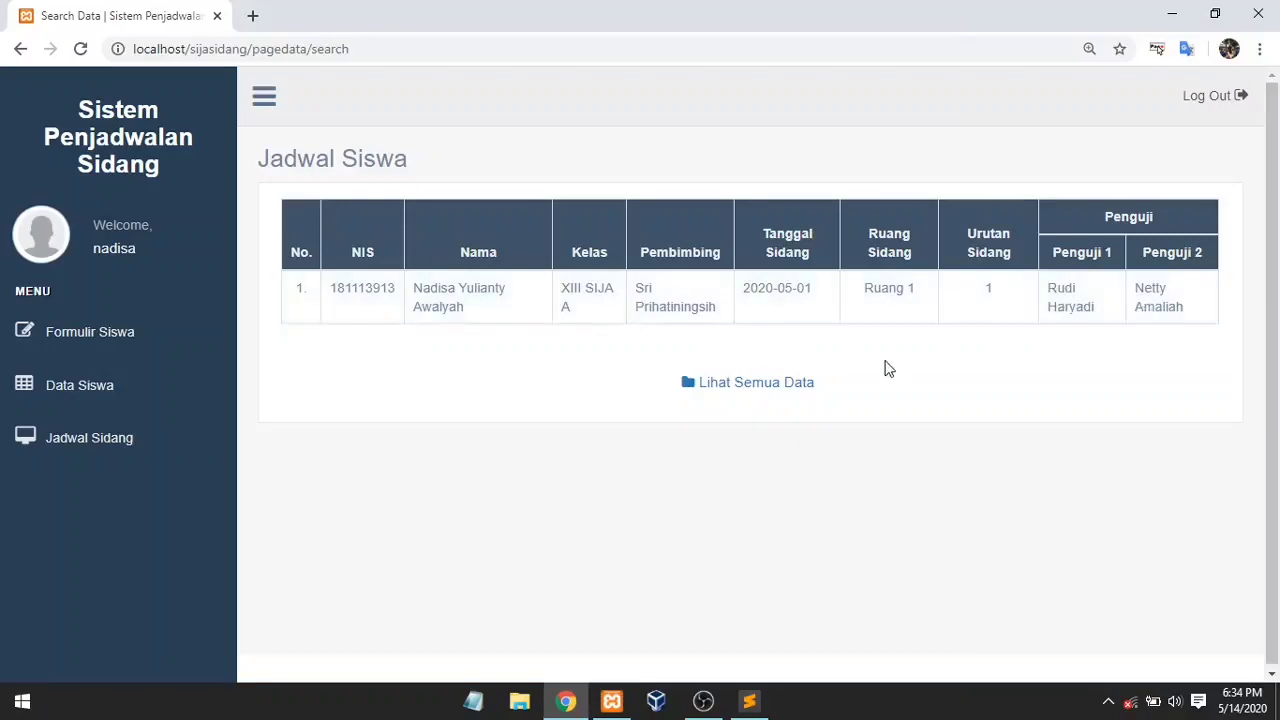
left_click(798, 393)
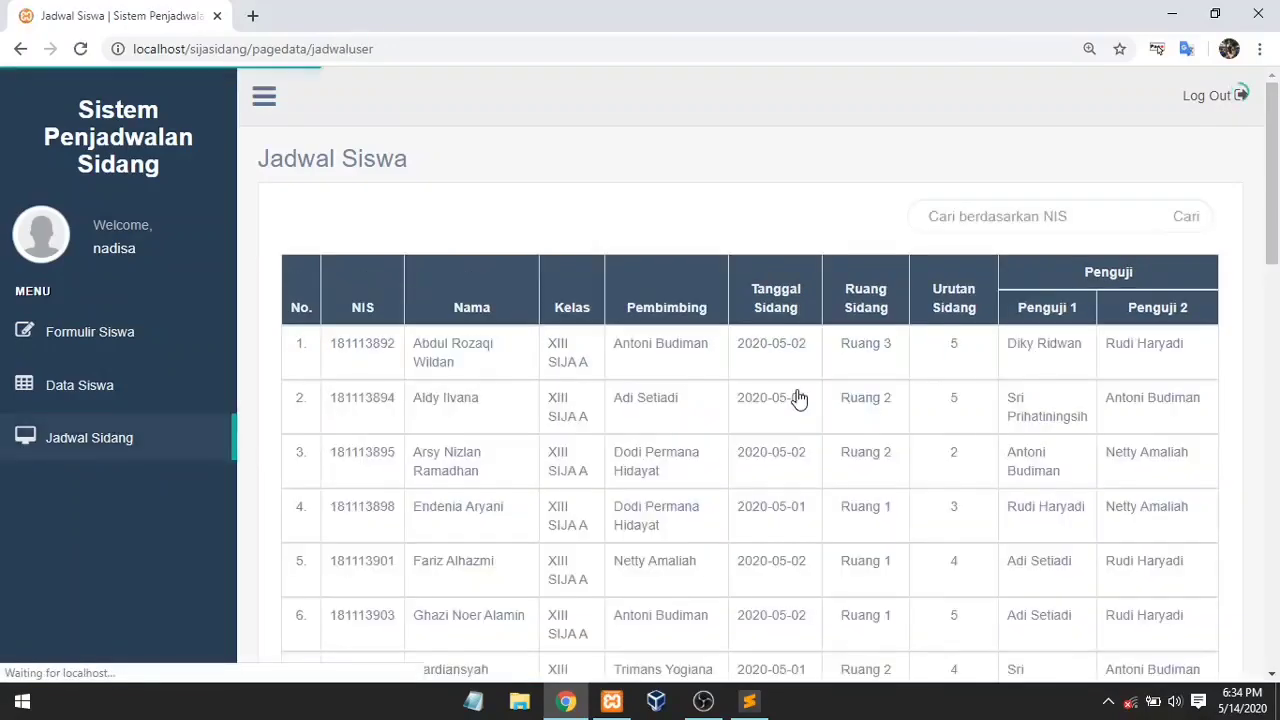
mouse_move(1273, 255)
left_mouse_down()
mouse_move(1273, 363)
mouse_move(1273, 252)
left_mouse_up()
left_click(1047, 208)
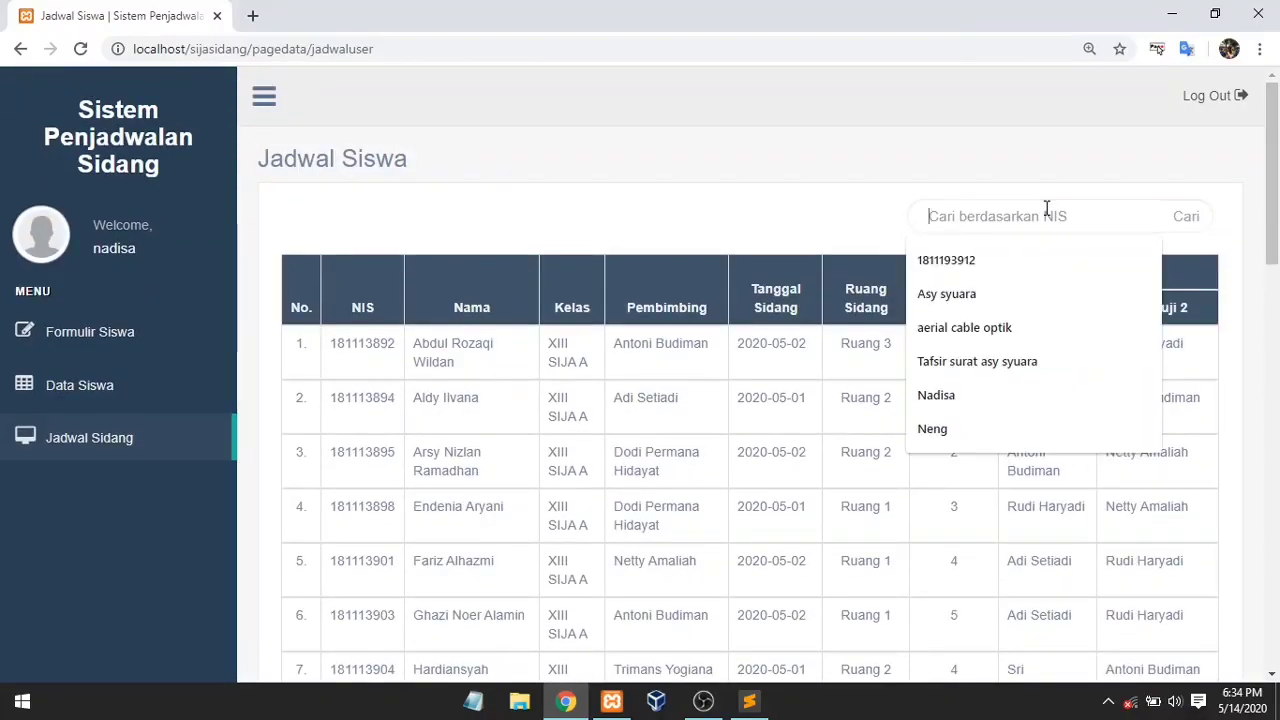
type("181")
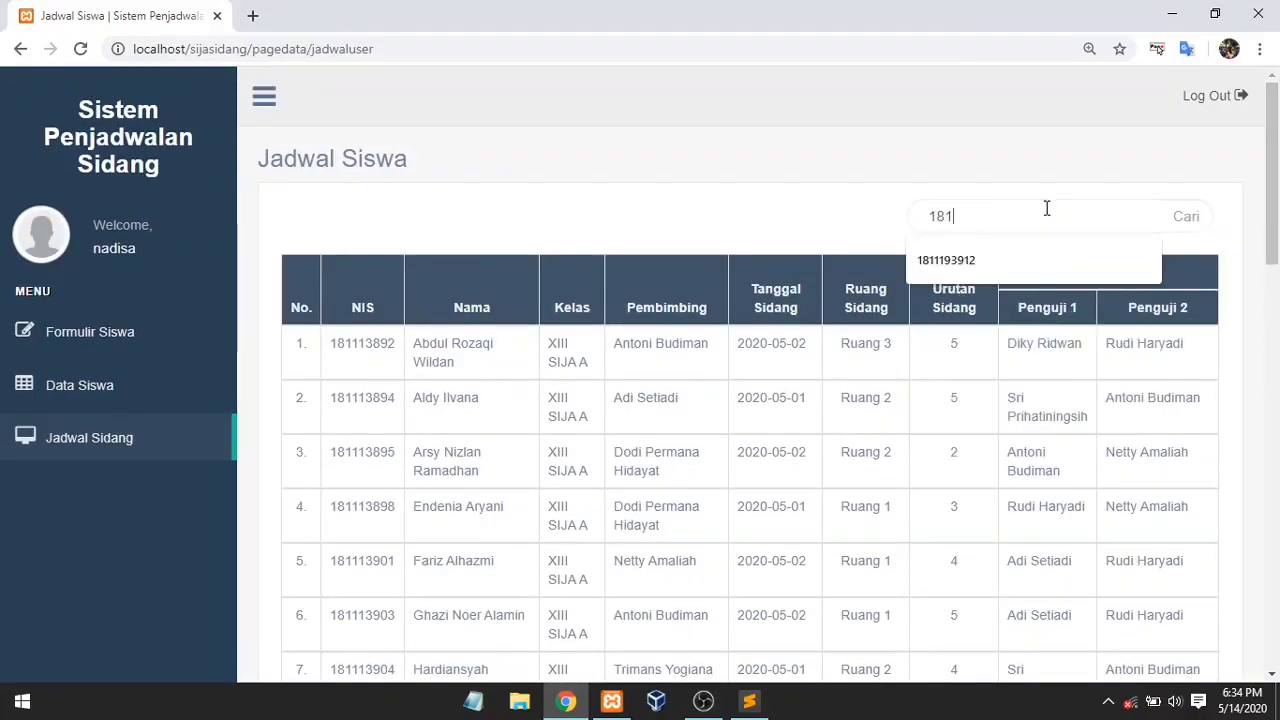
type("113912")
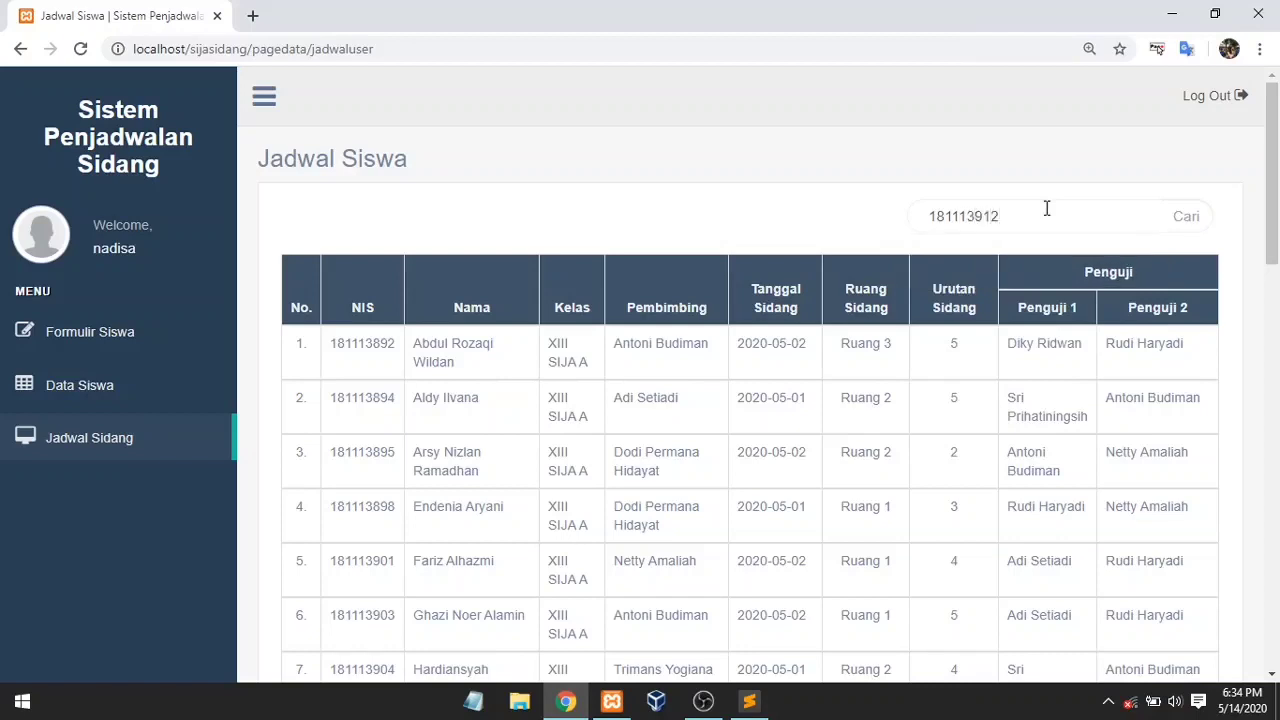
key("Return")
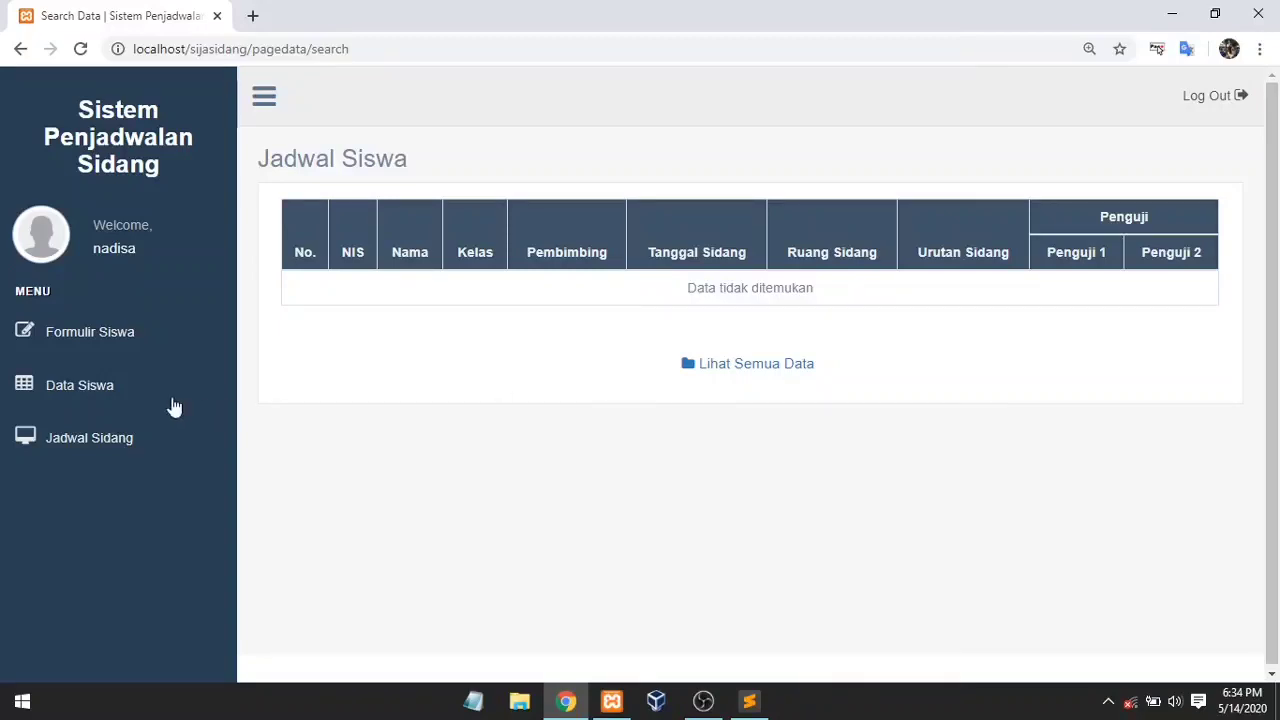
left_click(688, 376)
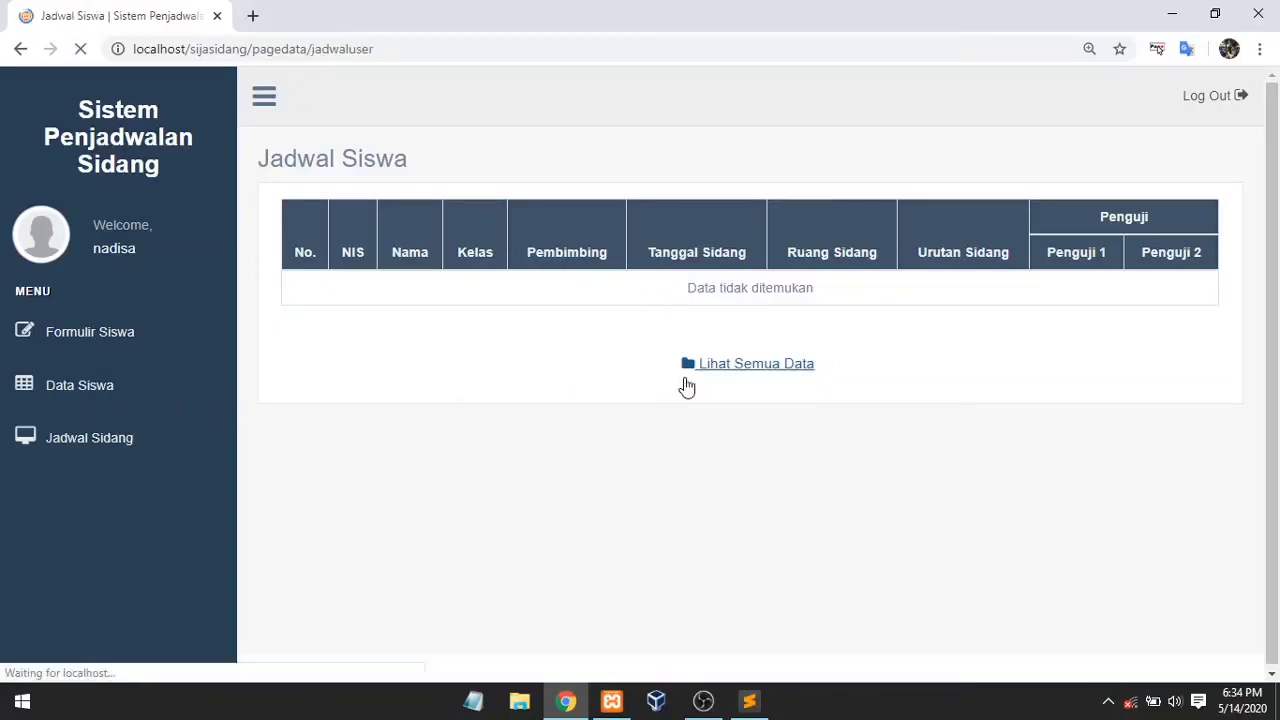